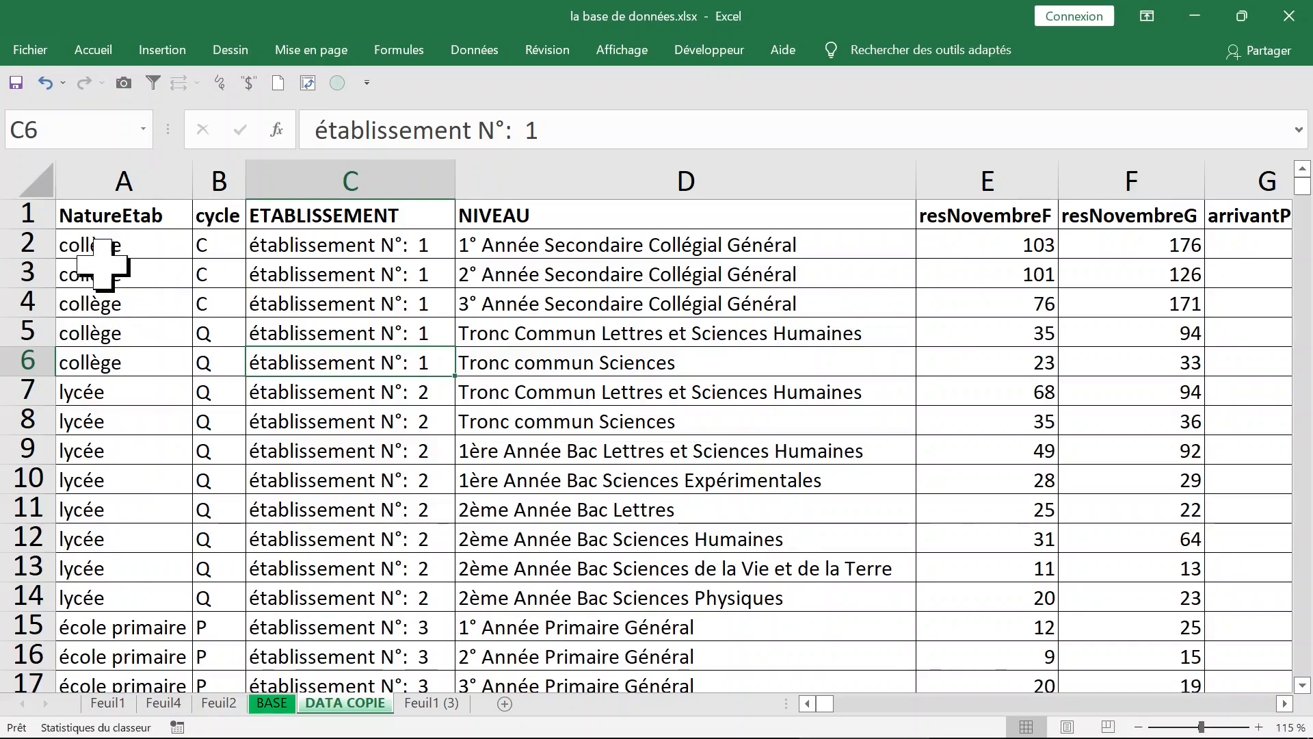
Step: Examine the source columns of the DATA COPIE sheet, from cycle and NIVEAU through resNovembreF and resNovembreG to res_MAI_G
click(498, 400)
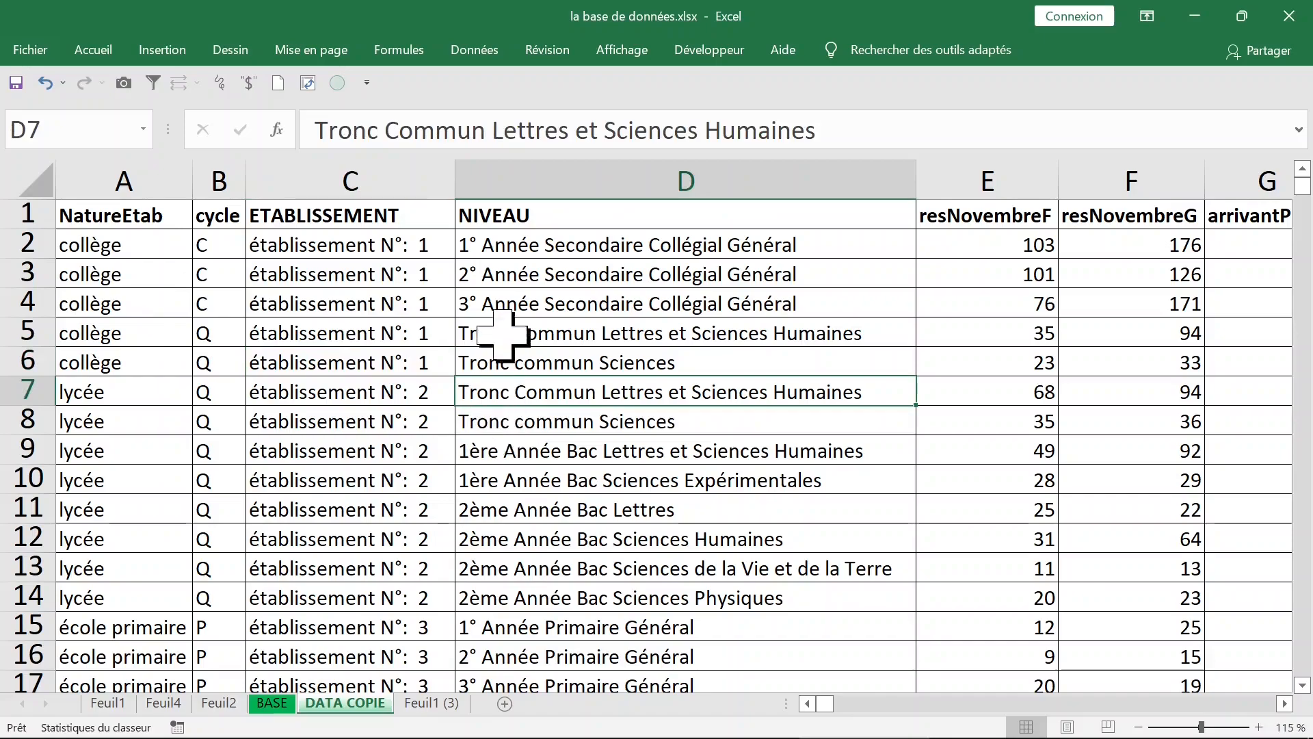
click(611, 165)
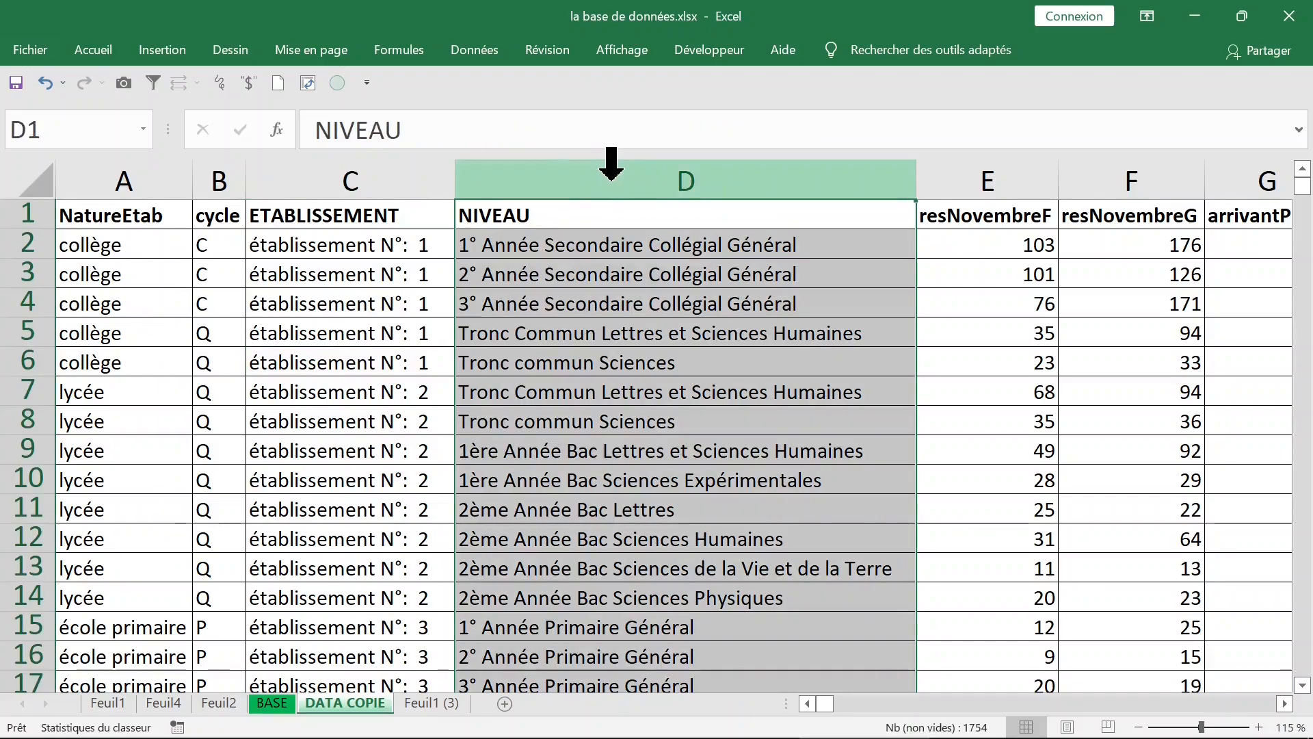
click(208, 171)
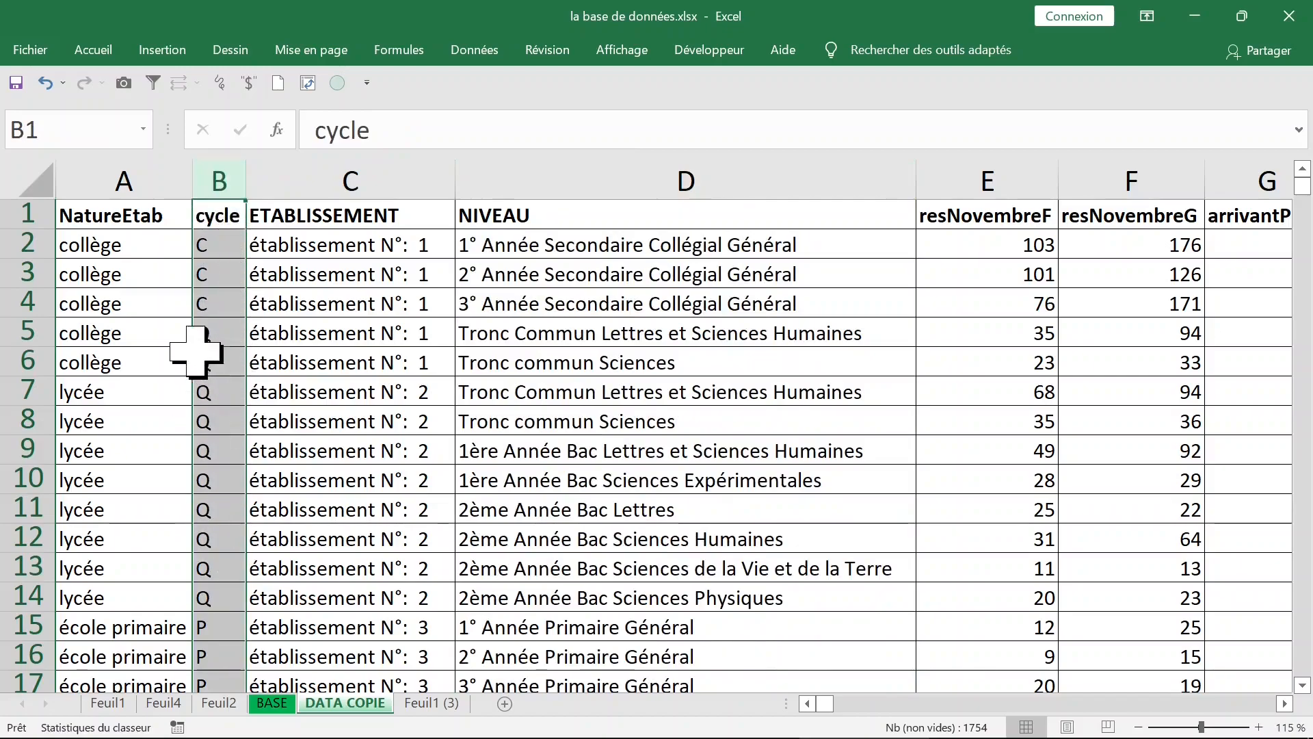
click(190, 330)
click(212, 448)
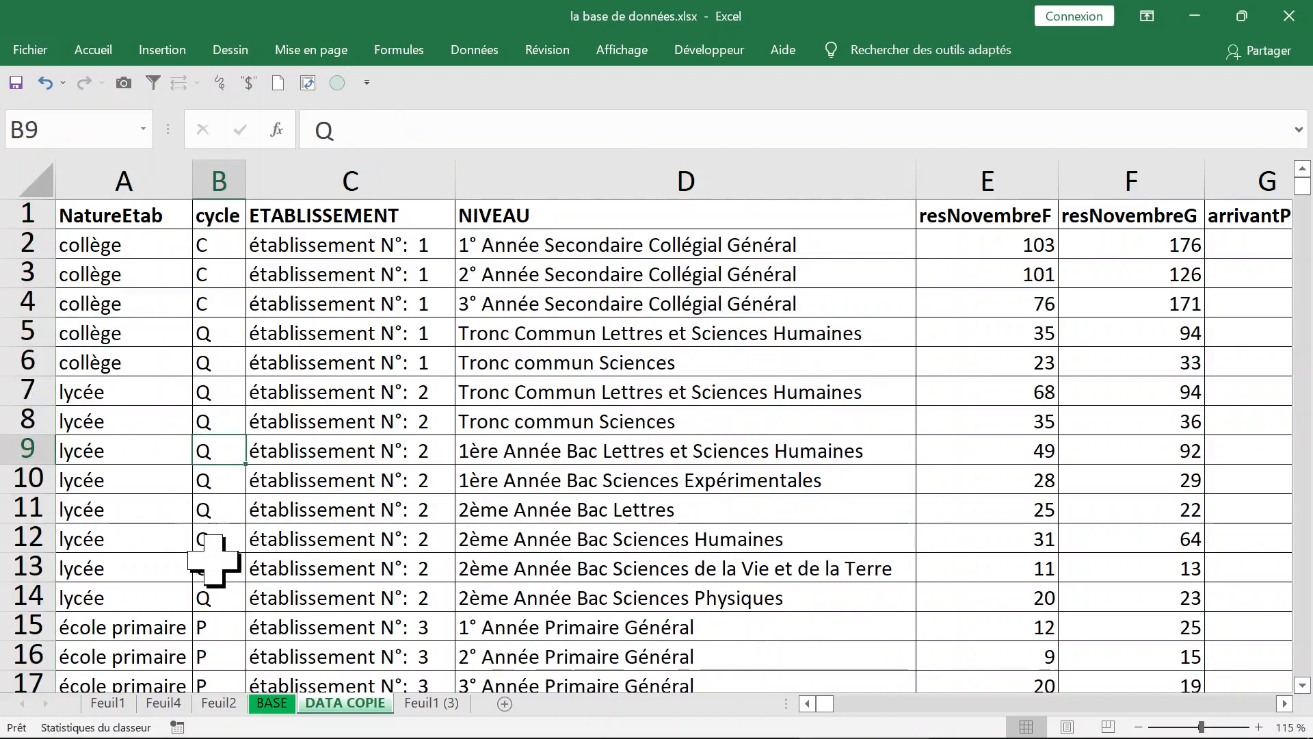
click(208, 597)
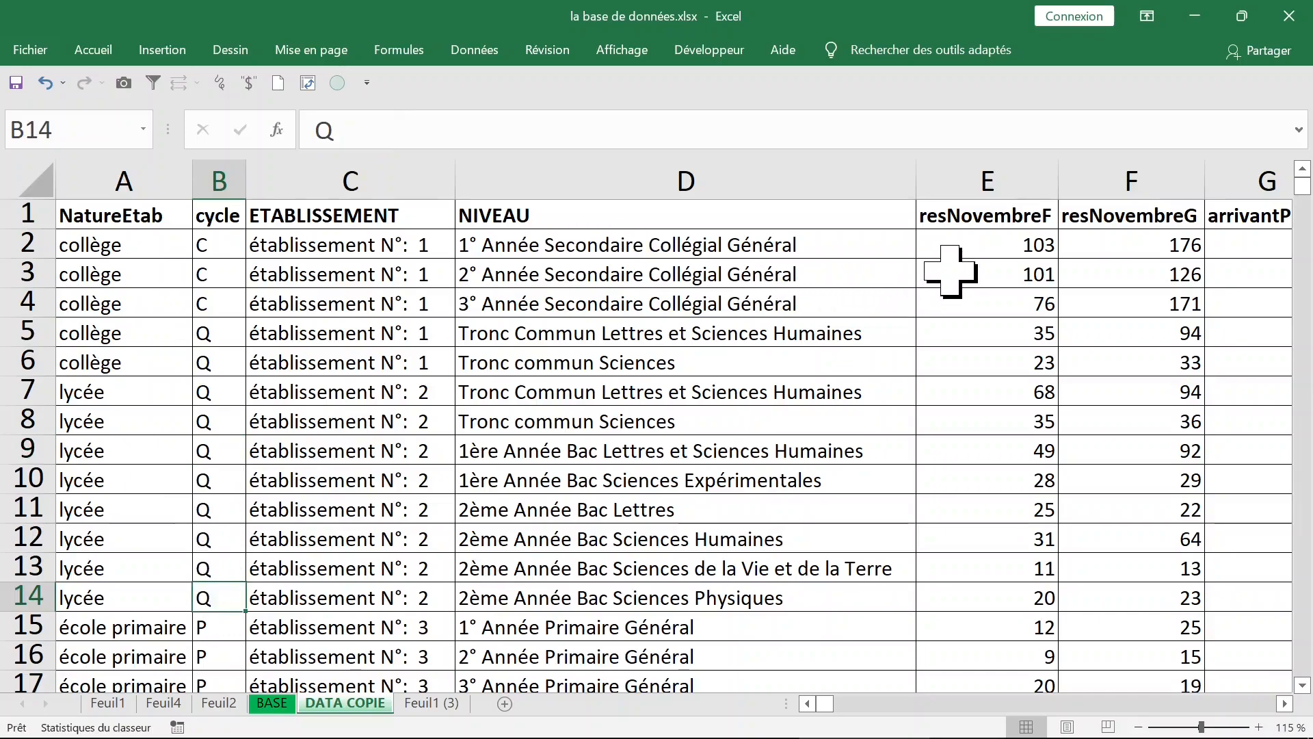
key(Right)
key(Right)
key(Right)
key(Right)
key(Right)
key(Right)
key(Right)
key(Right)
key(Right)
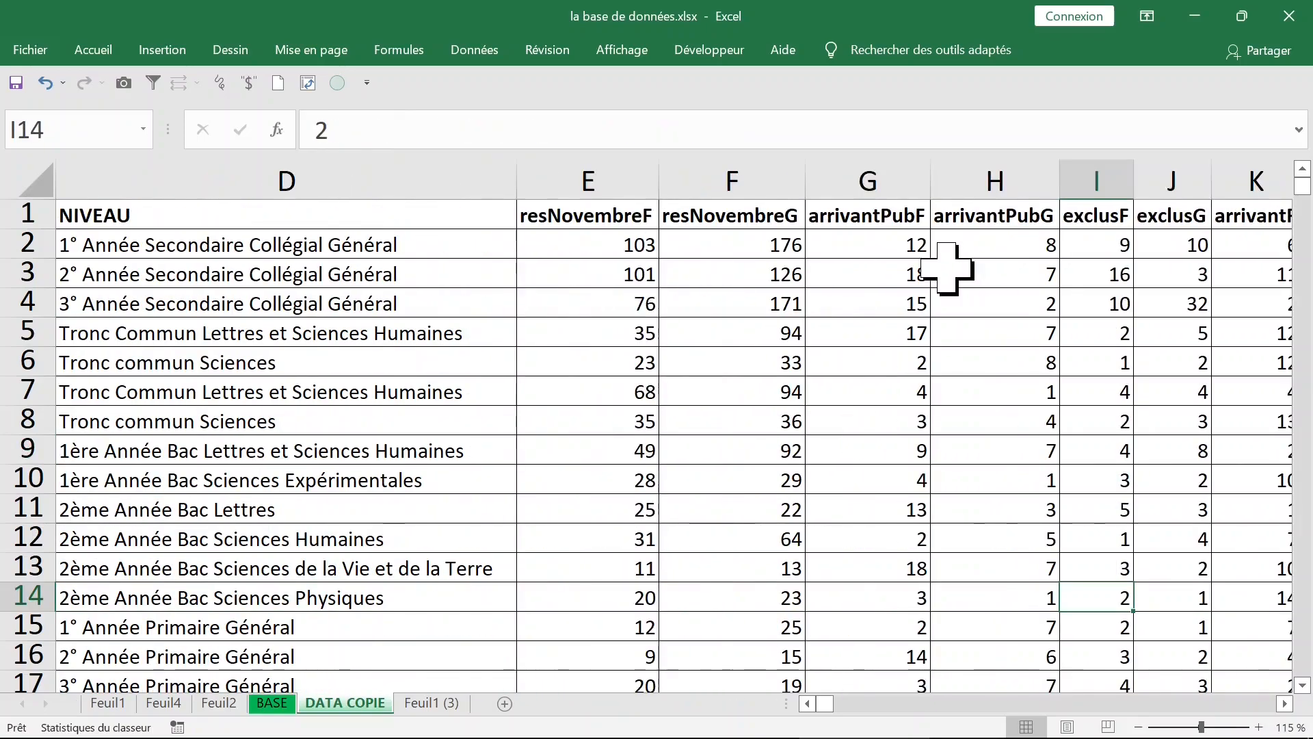
key(Right)
key(Right)
key(Right)
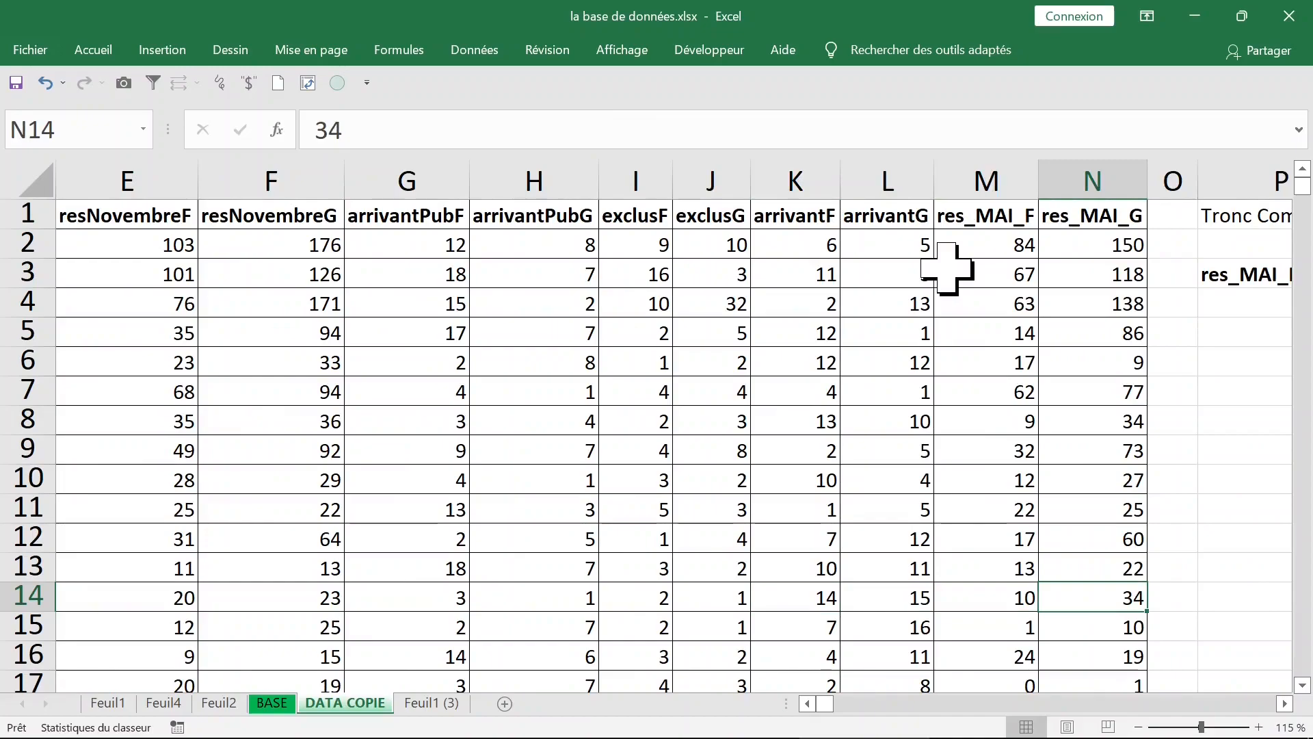
key(Left)
key(Left)
key(Left)
key(Left)
key(Left)
key(Left)
key(Left)
key(Left)
key(Left)
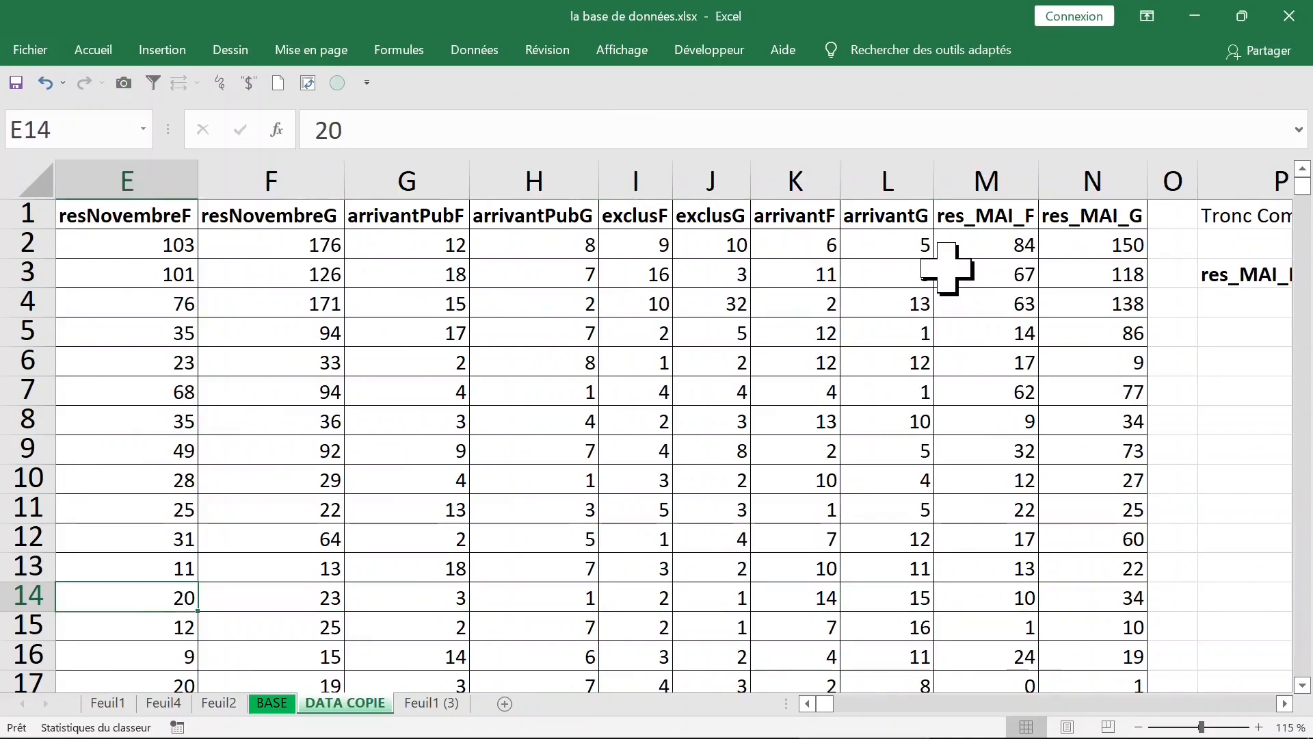
key(Left)
key(Left)
key(Left)
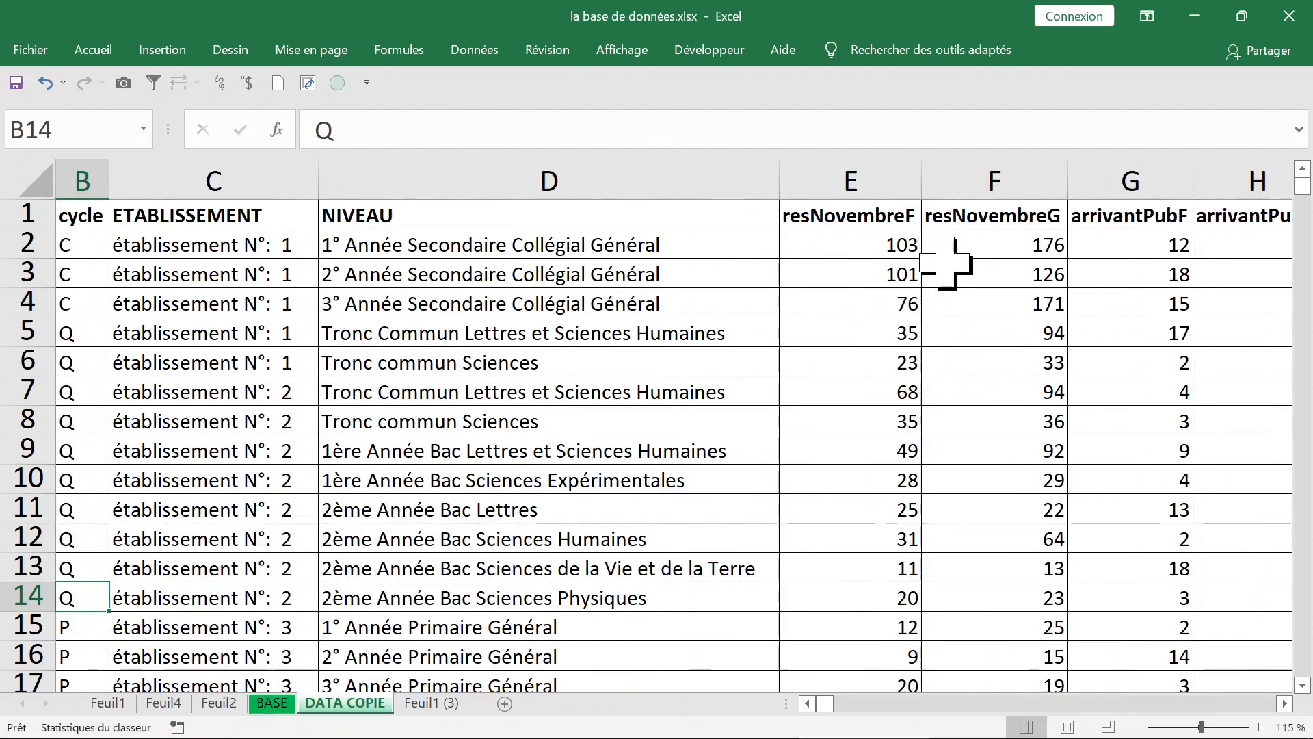
click(842, 171)
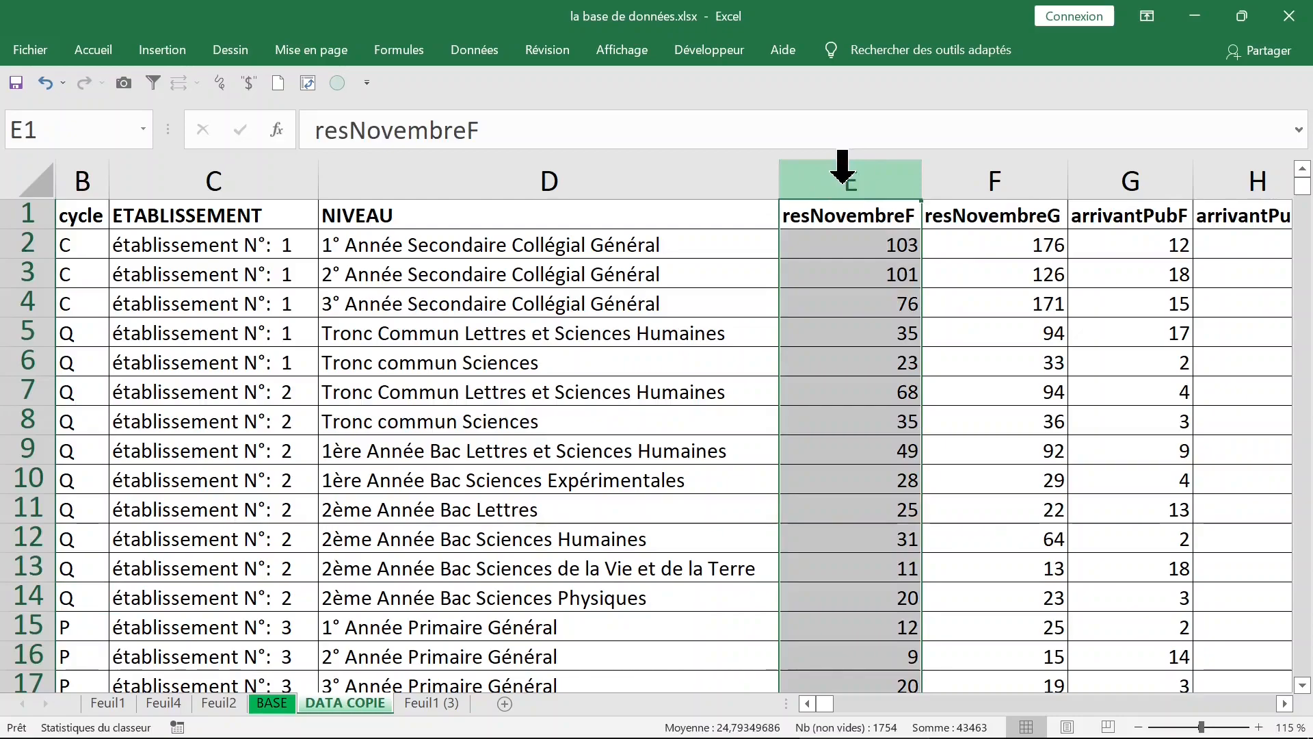
click(1000, 171)
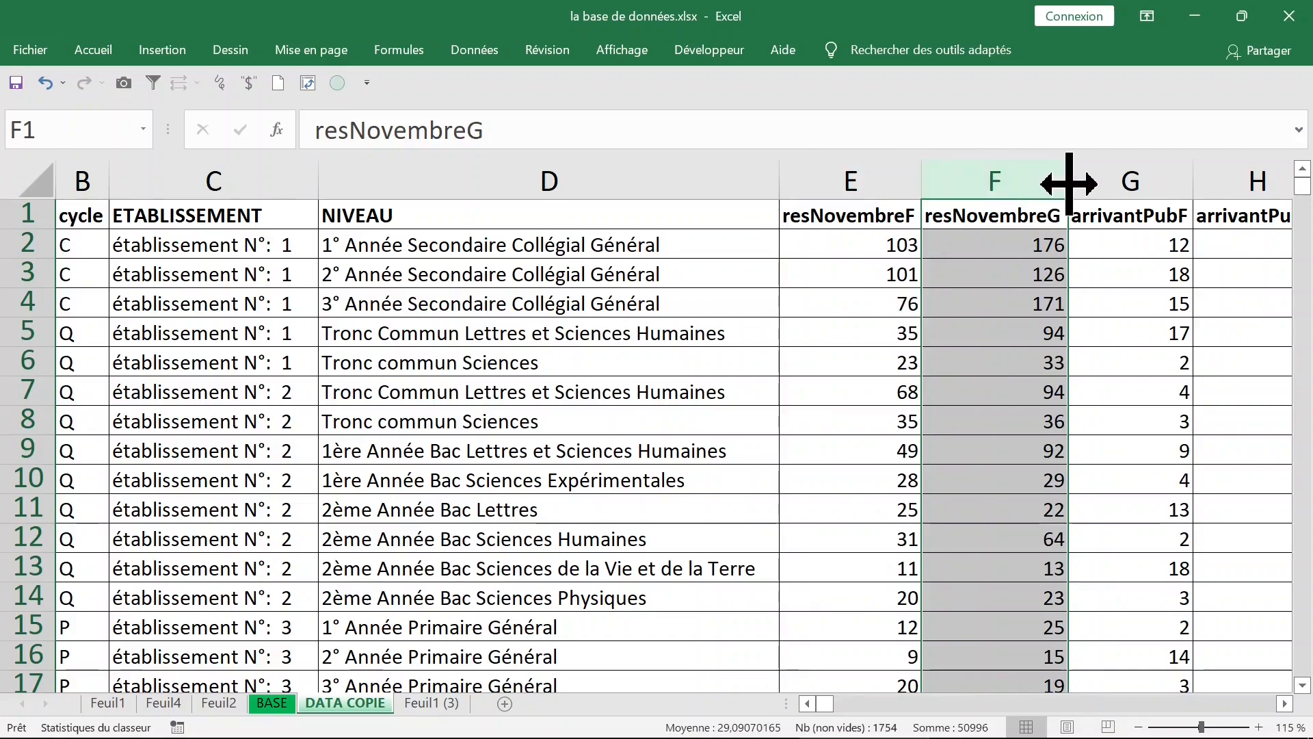
drag(961, 179, 435, 247)
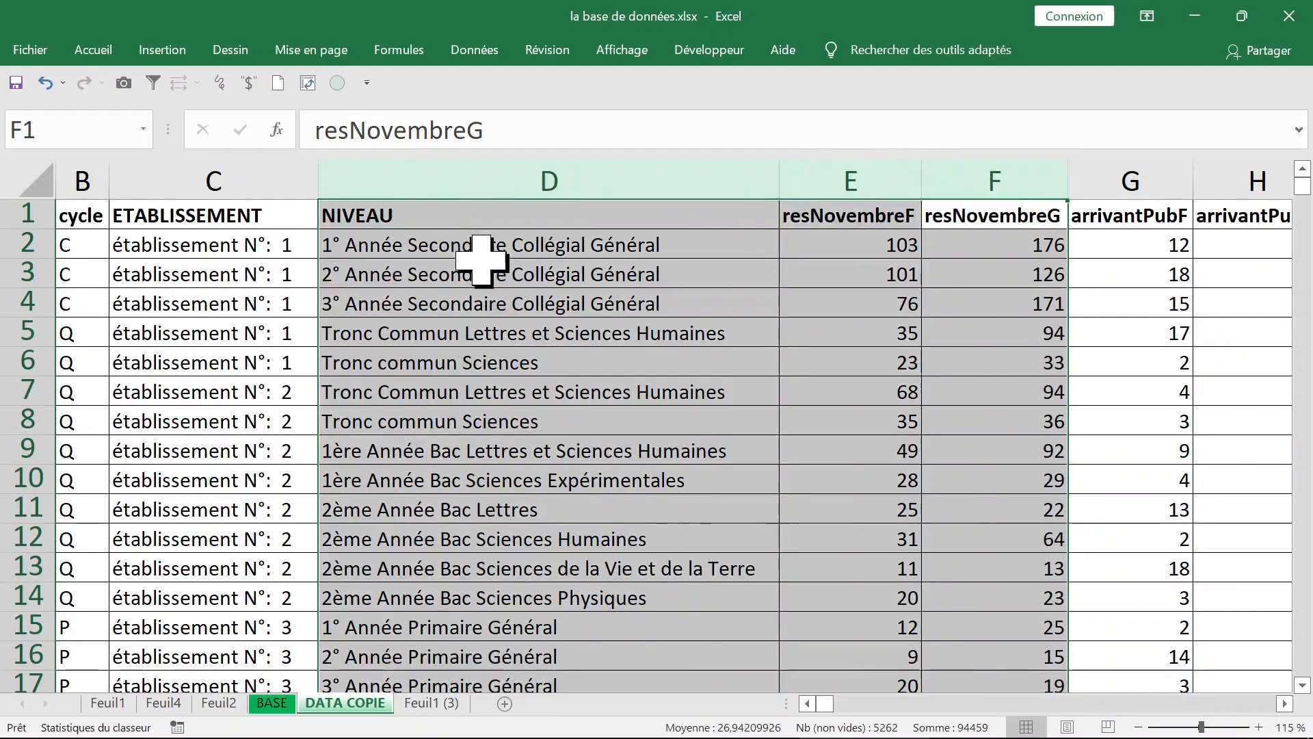
Step: Create a PivotTable on a new worksheet from the range 'DATA COPIE'!$A$1:$N$1754
click(541, 272)
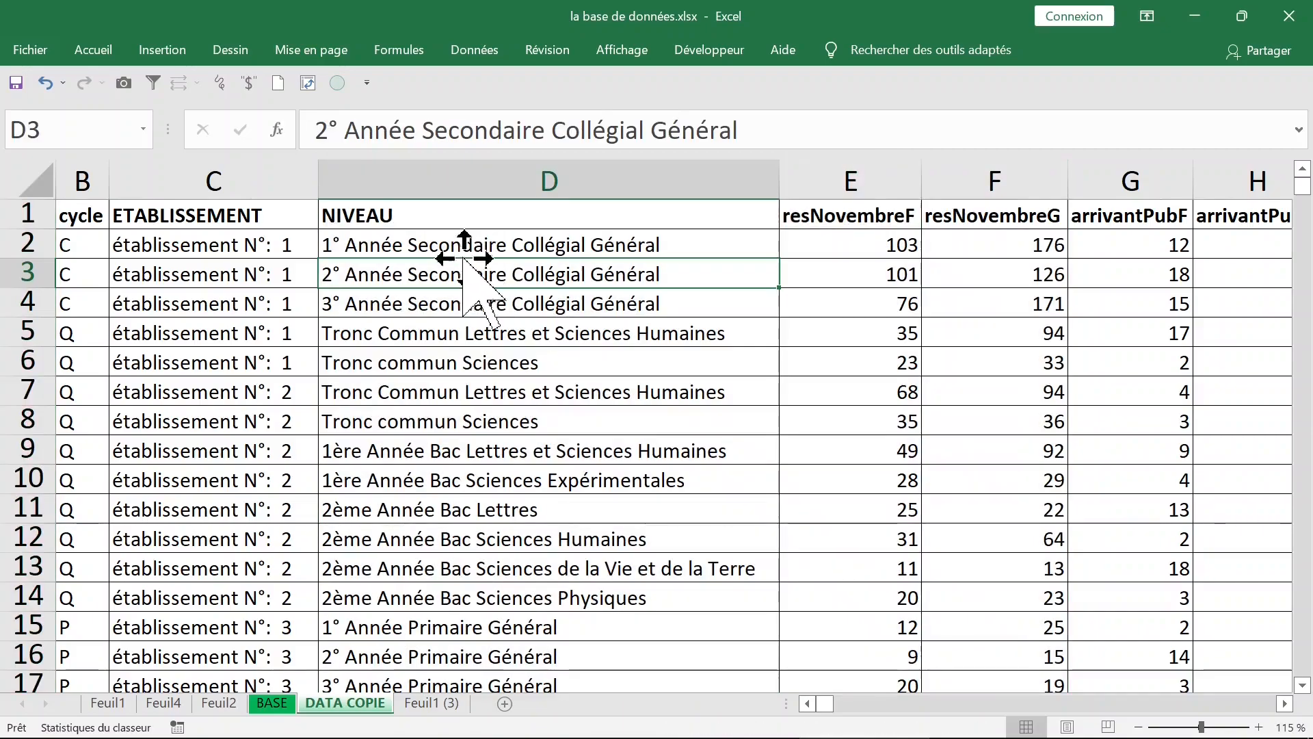
click(163, 53)
click(47, 102)
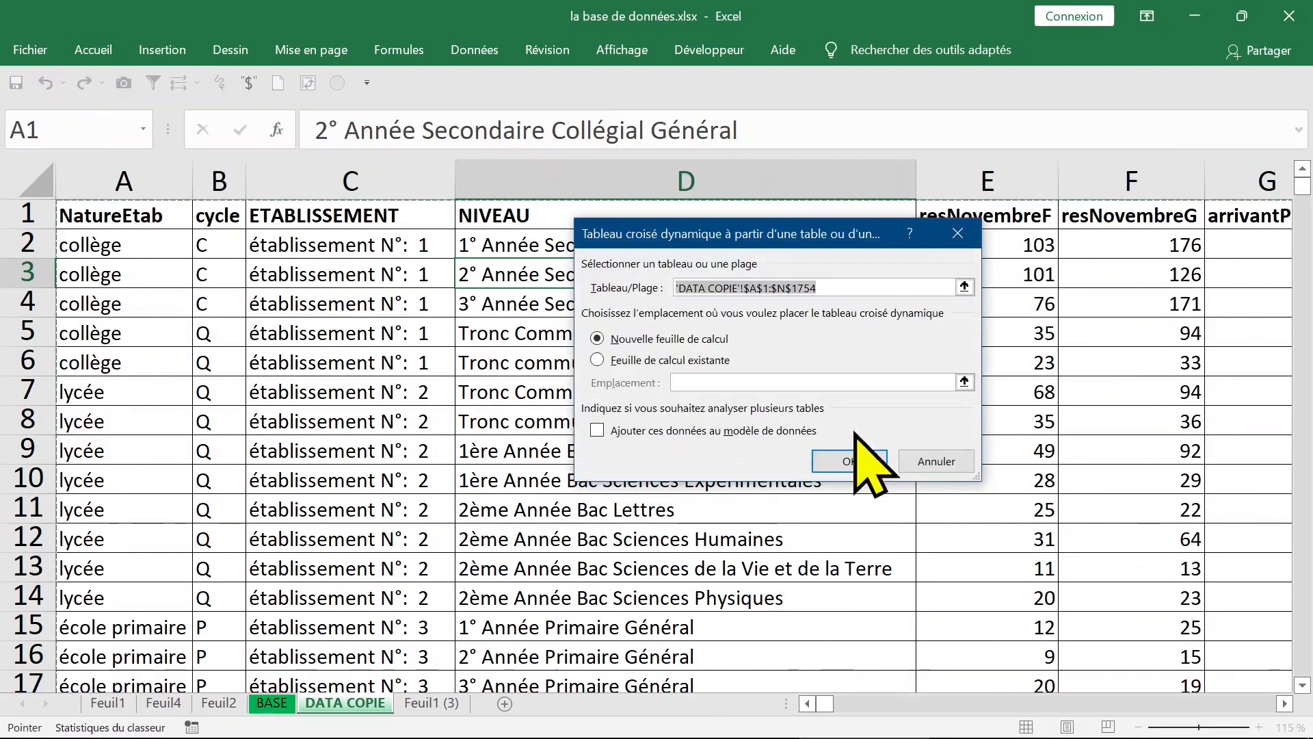
click(865, 462)
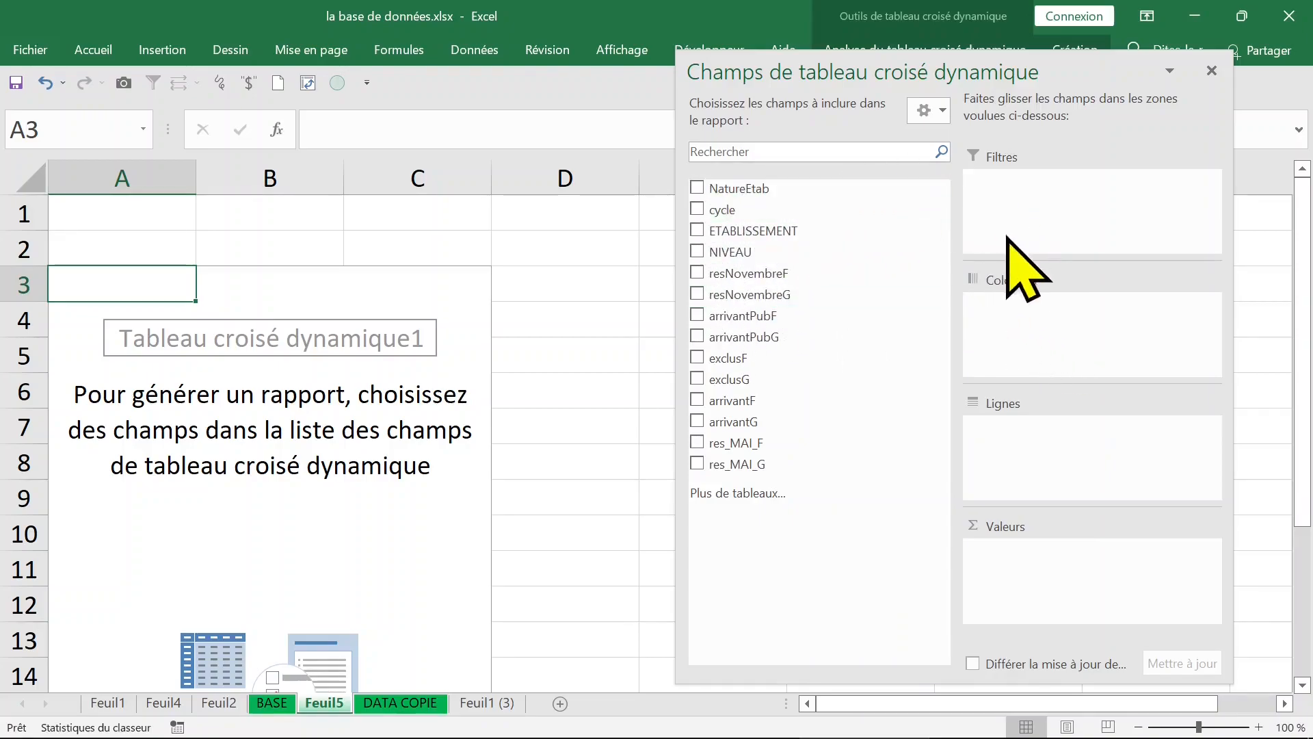
Step: Try the stacked fields and areas layout for the PivotTable field list and restore the side-by-side layout
click(937, 116)
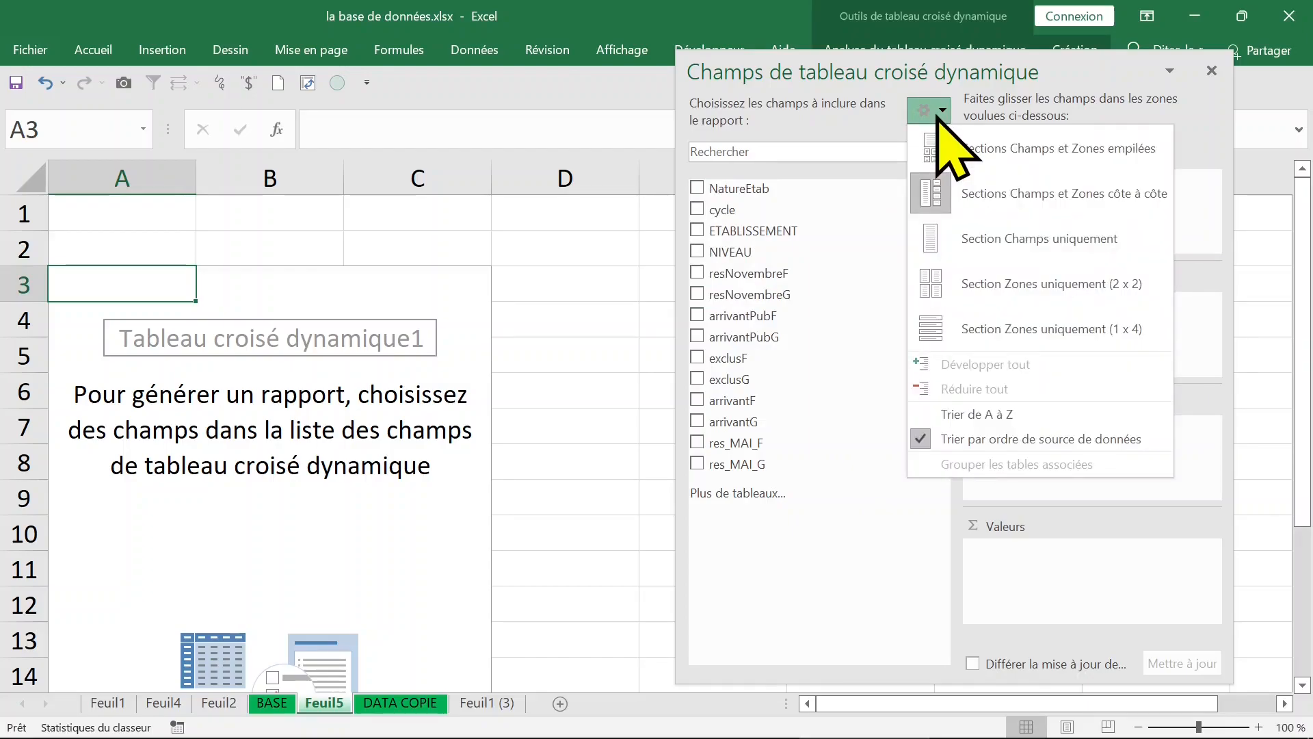
click(1019, 152)
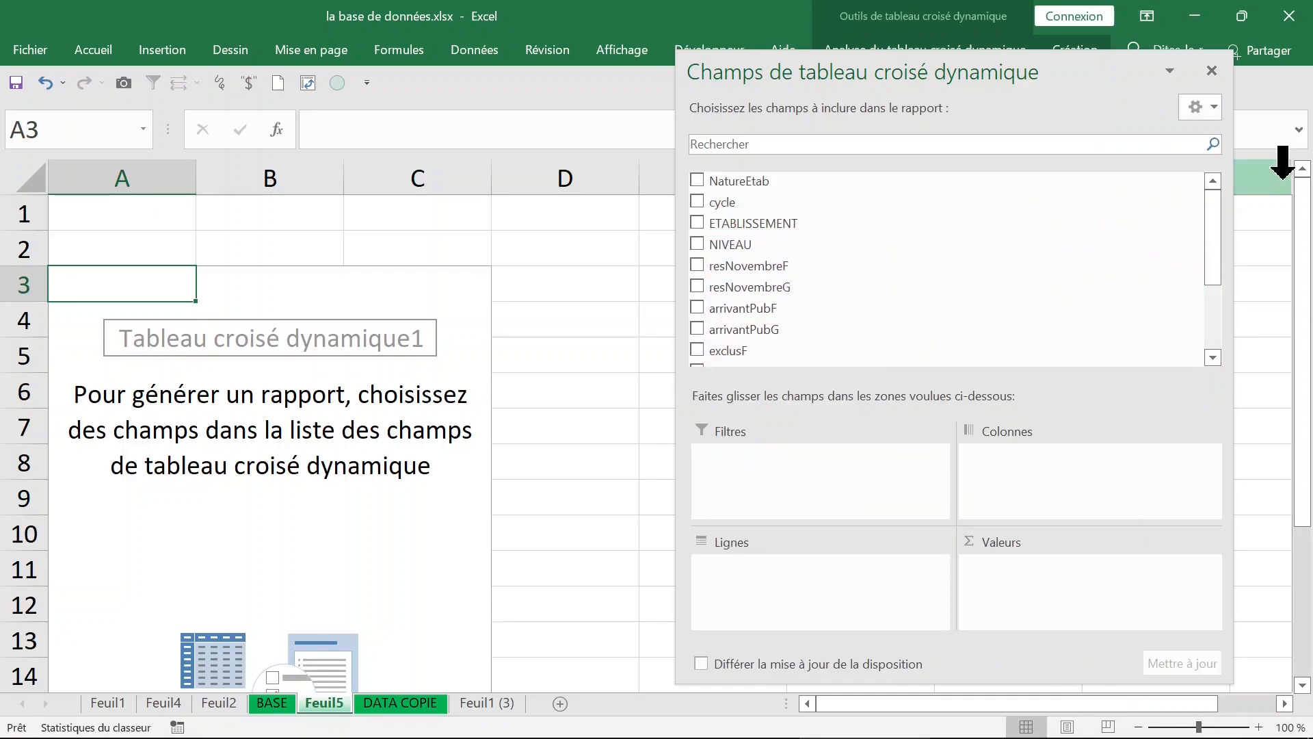
mouse_move(1218, 206)
mouse_down()
mouse_move(1220, 289)
mouse_move(1214, 200)
mouse_move(1217, 269)
mouse_move(1223, 205)
mouse_up()
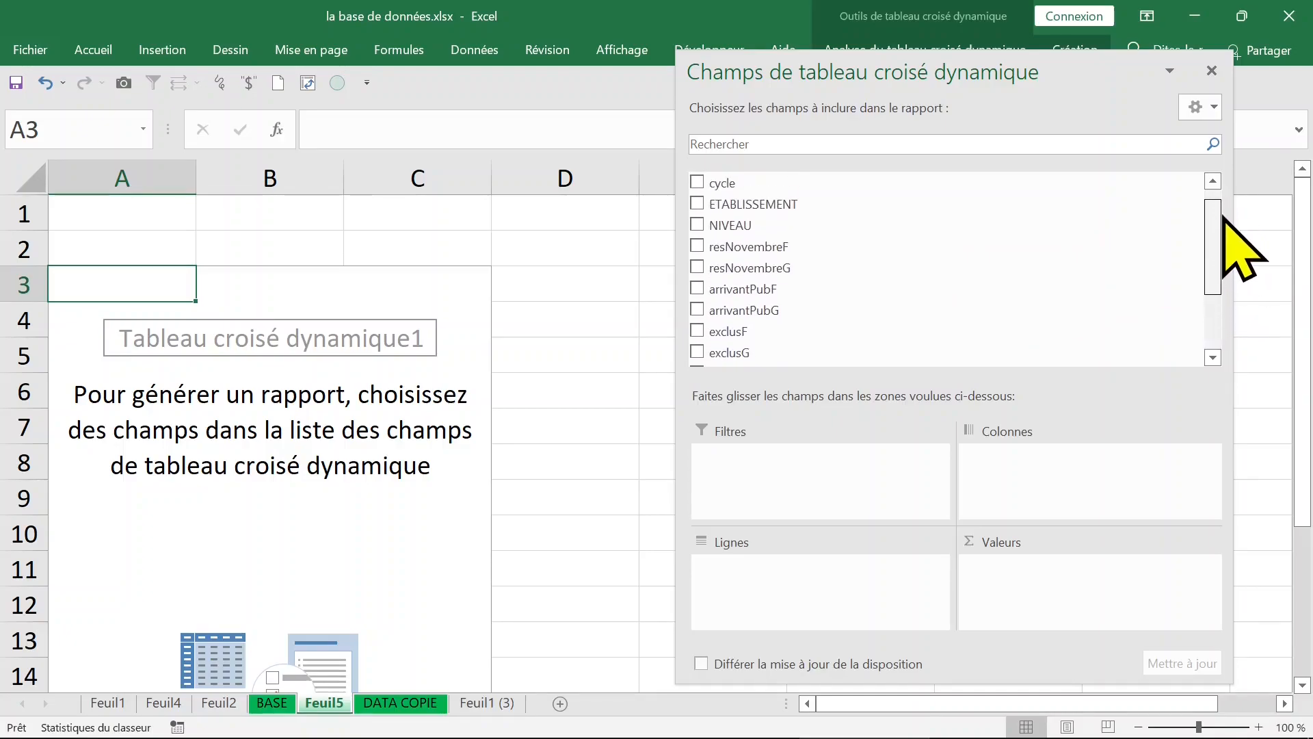
click(1210, 108)
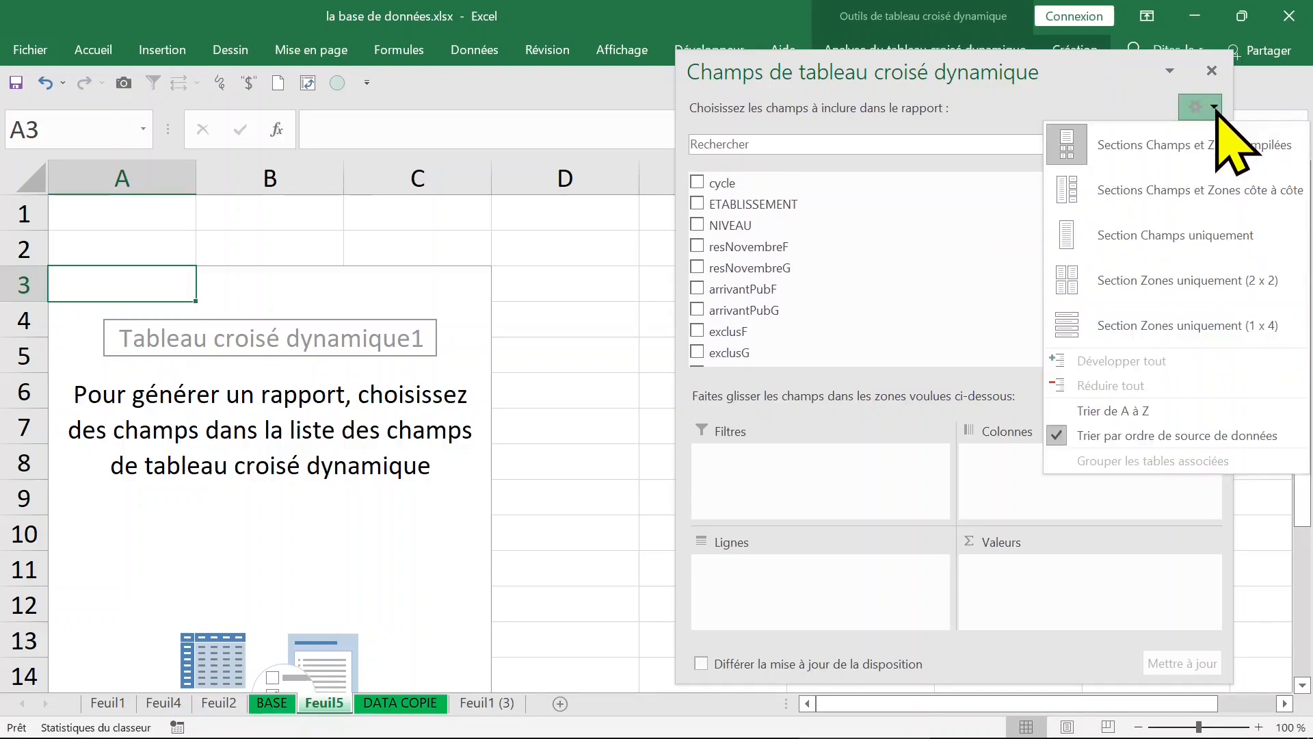
click(1157, 210)
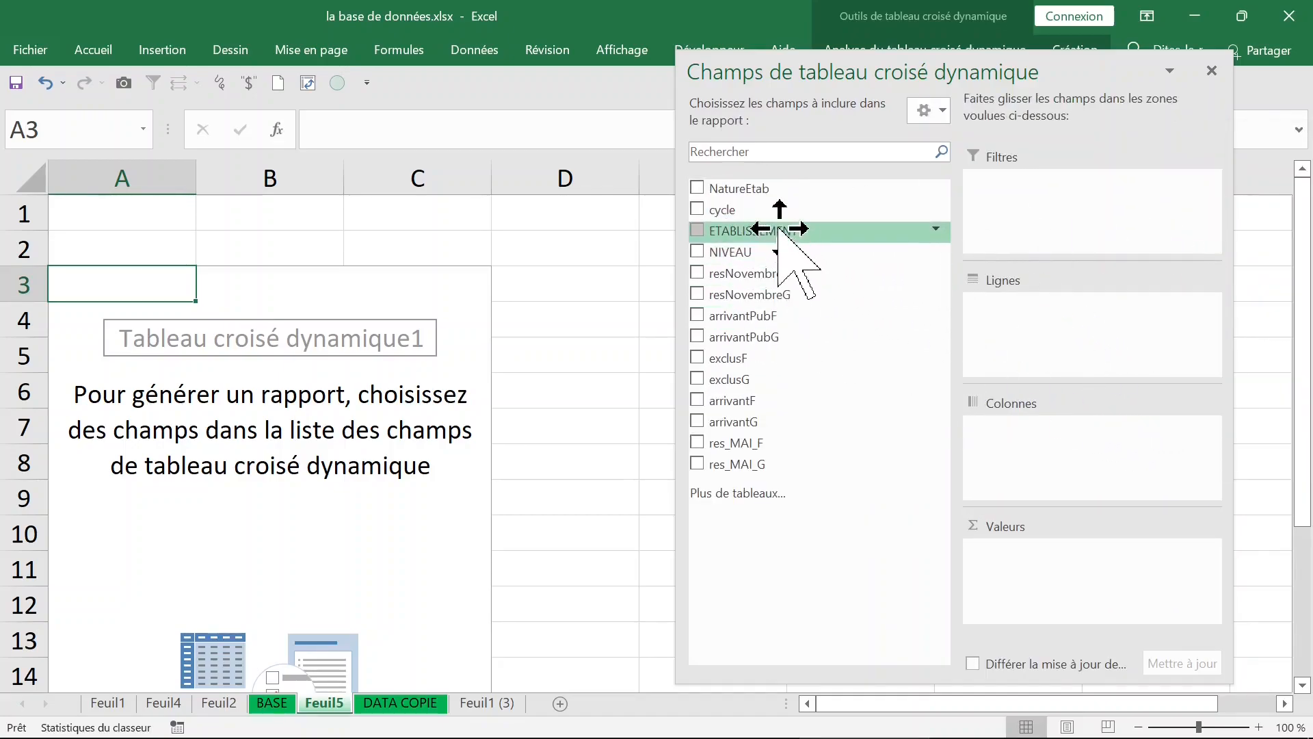
Step: Place the NIVEAU field in the PivotTable's rows and the cycle field in its columns
drag(799, 255, 1015, 306)
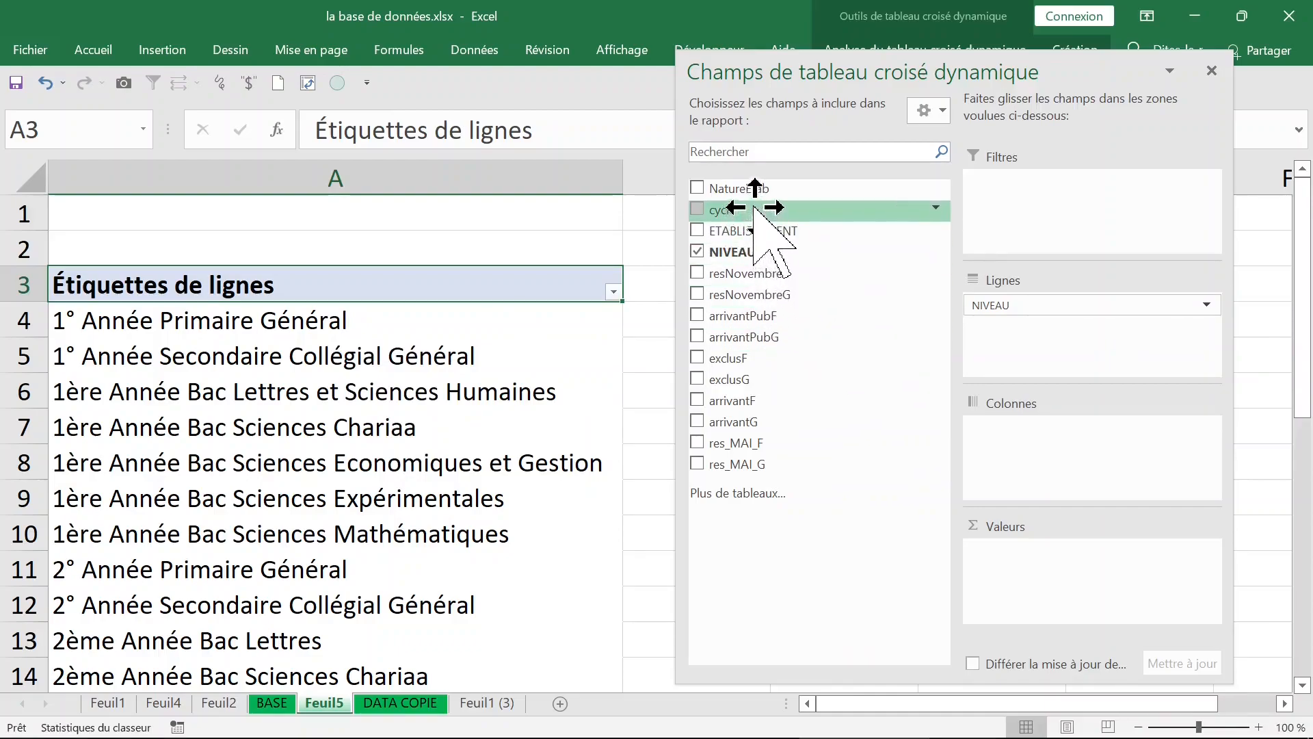
drag(754, 206, 785, 232)
drag(970, 359, 1012, 425)
click(526, 390)
click(545, 404)
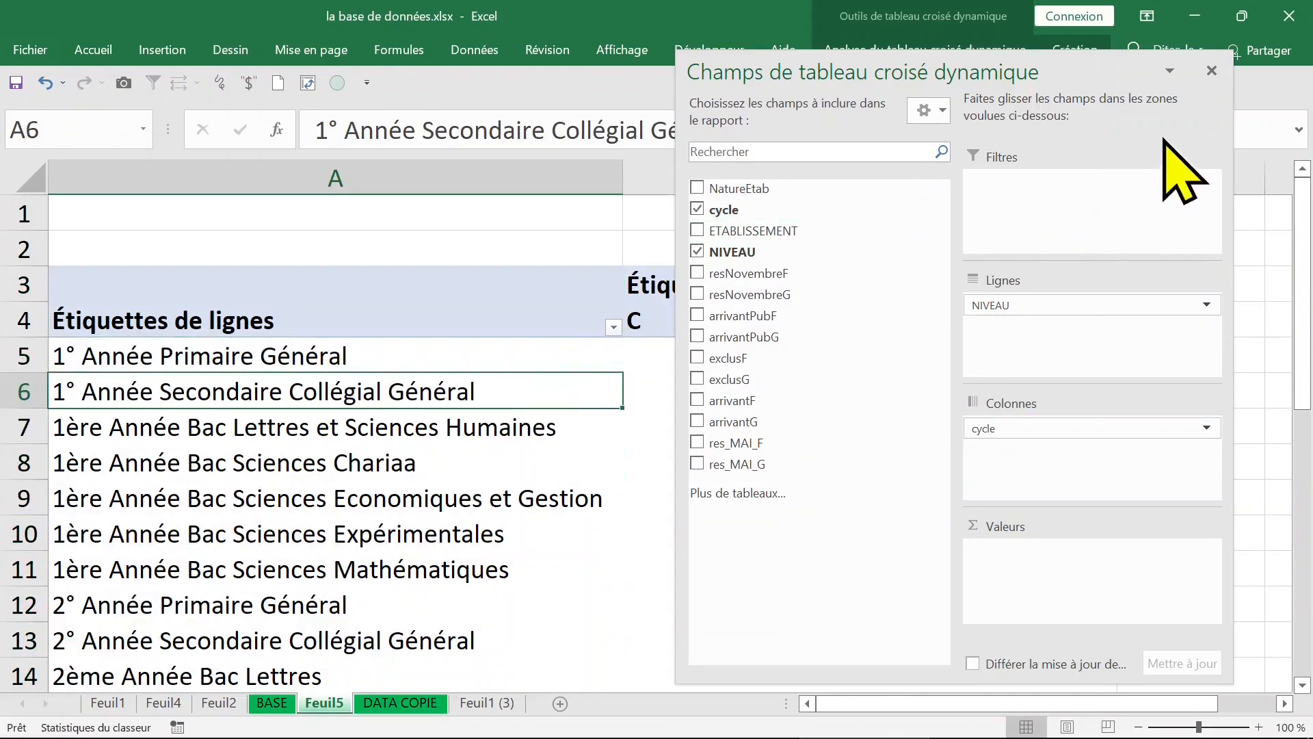
Step: Hide the PivotTable field list and display it again from a cell in the empty values area
click(1212, 70)
click(736, 377)
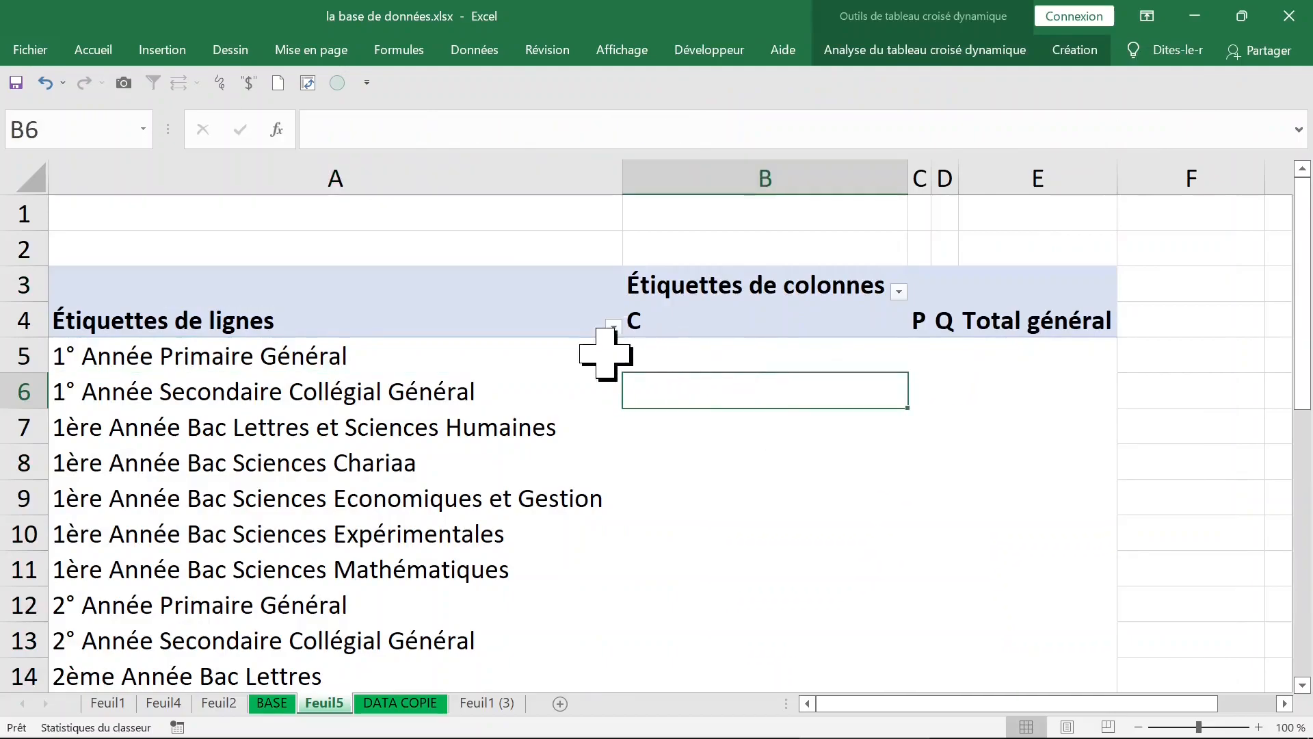
click(556, 365)
click(700, 381)
click(556, 363)
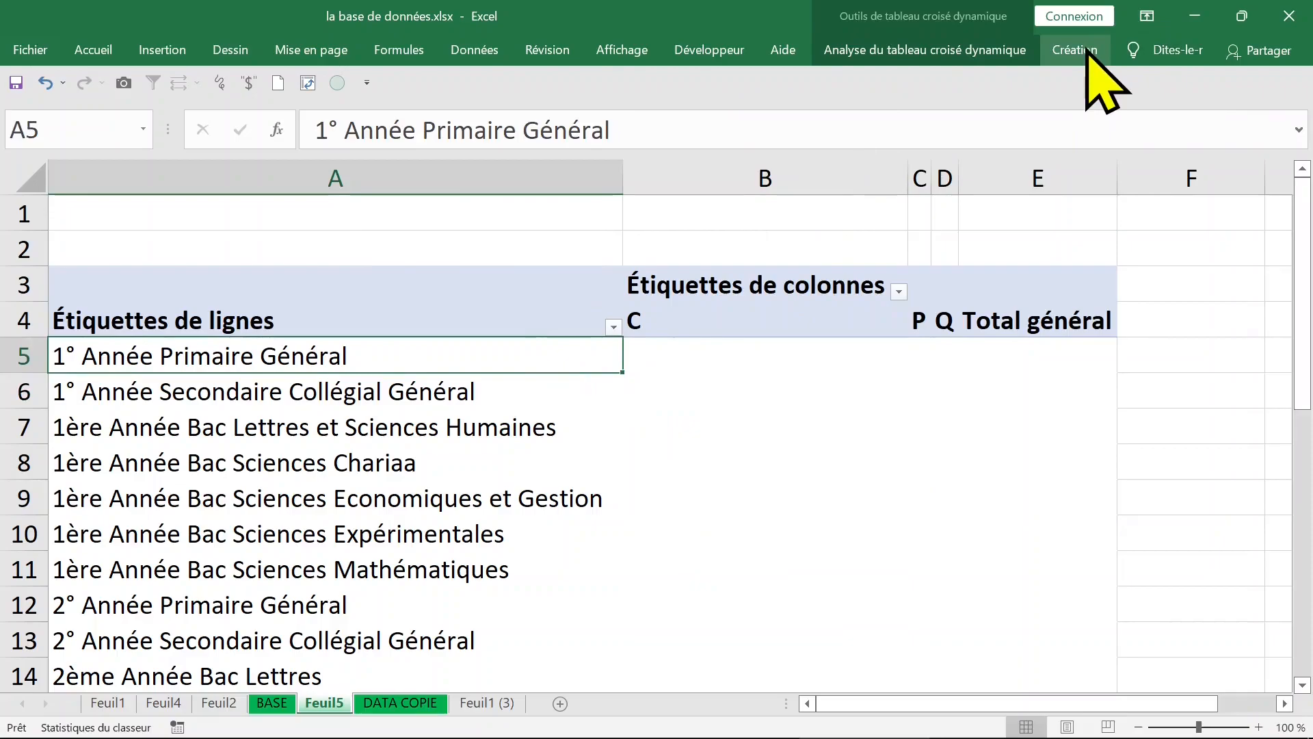
click(662, 357)
right_click(671, 356)
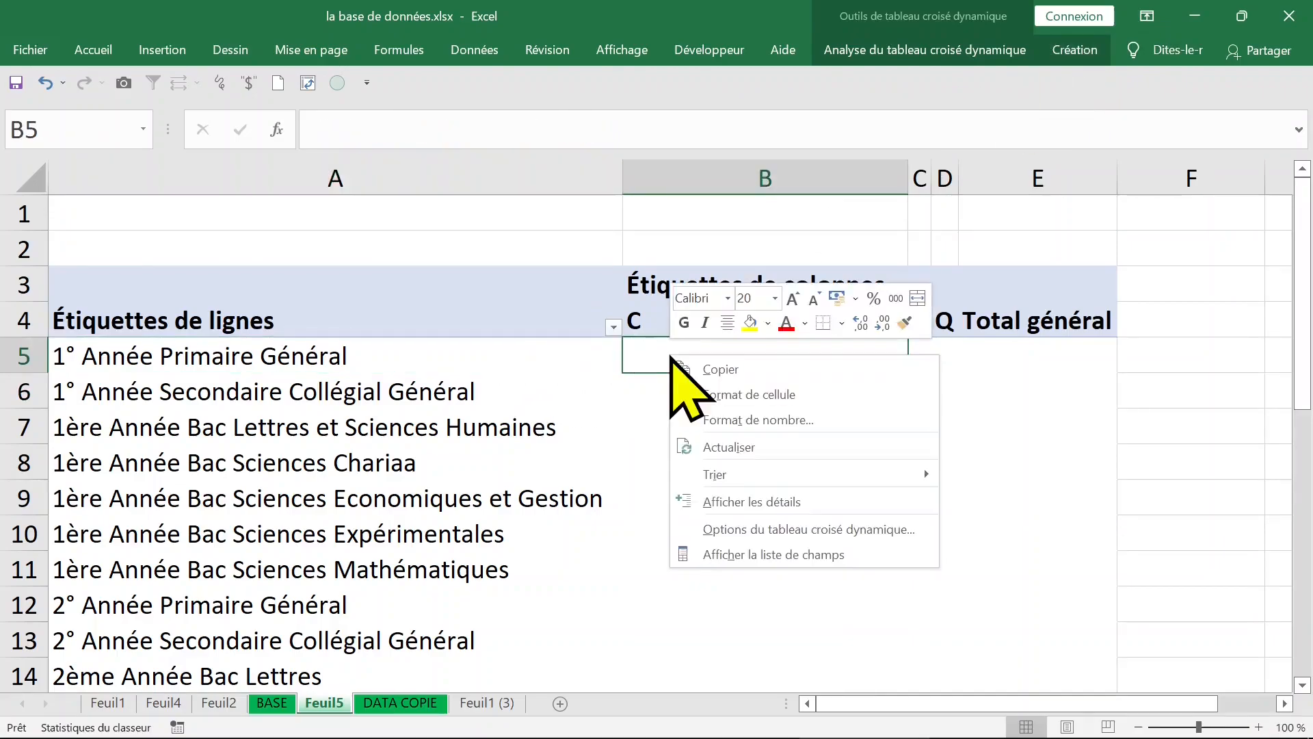
click(780, 554)
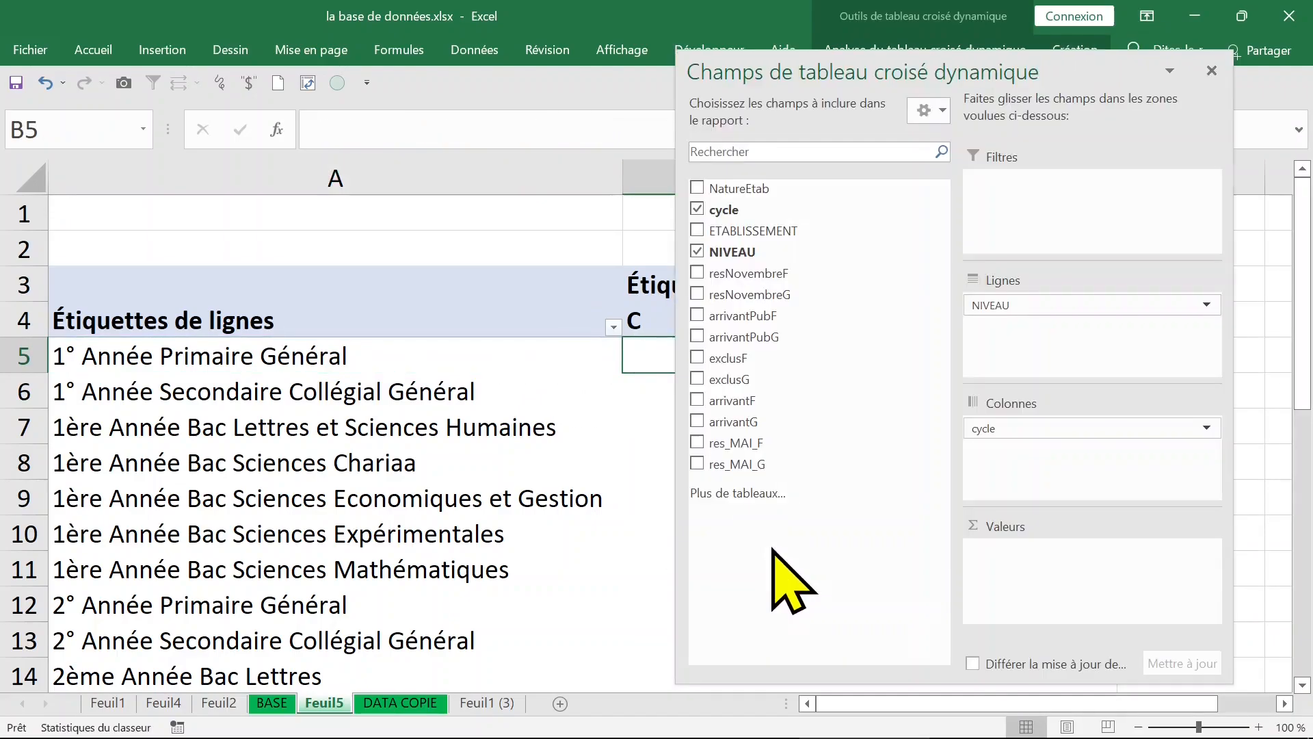
Step: Close the field list and redisplay it with the PivotTable analysis display options
click(1212, 71)
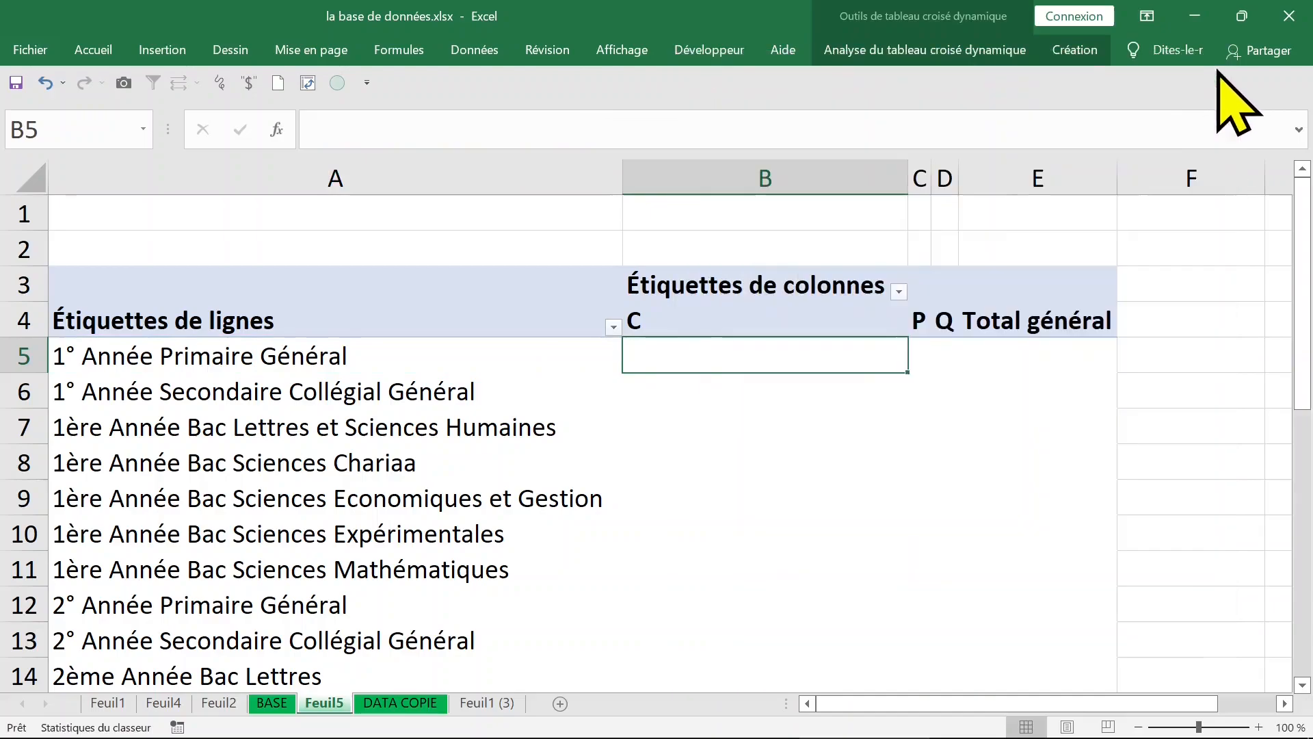
click(1086, 50)
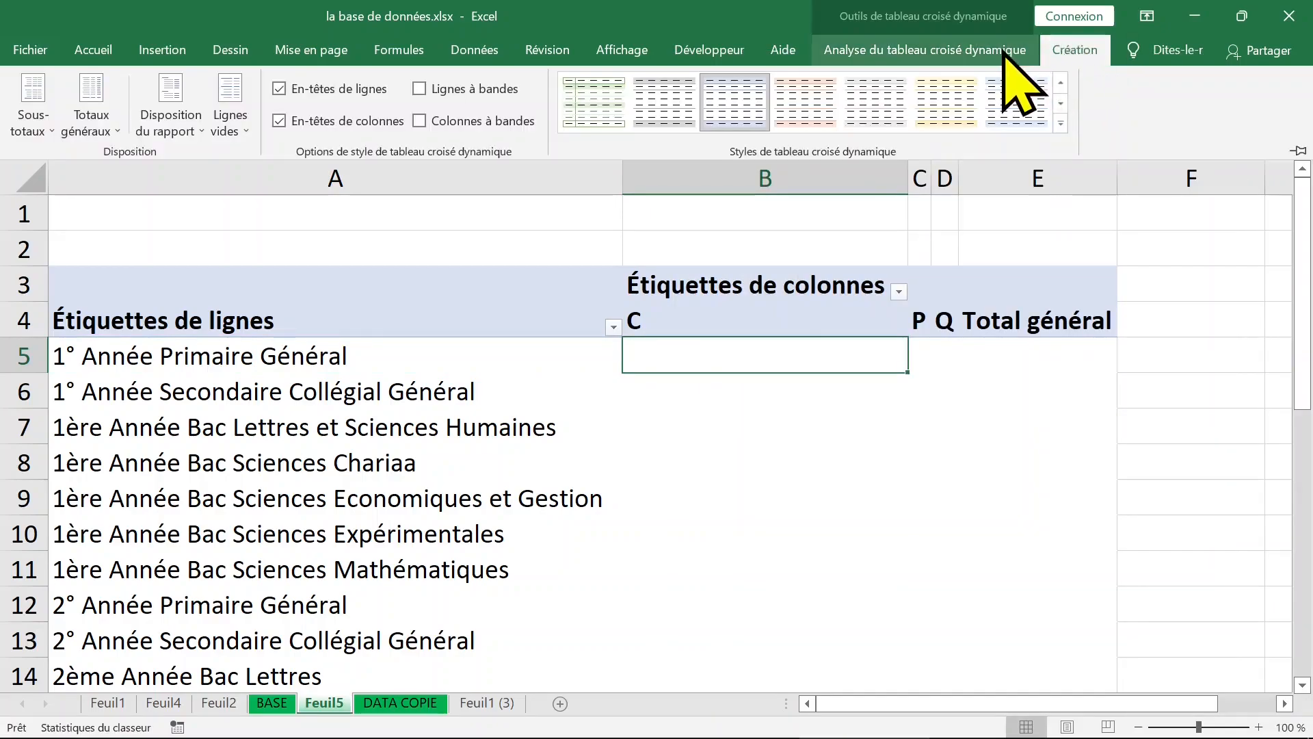
click(1002, 52)
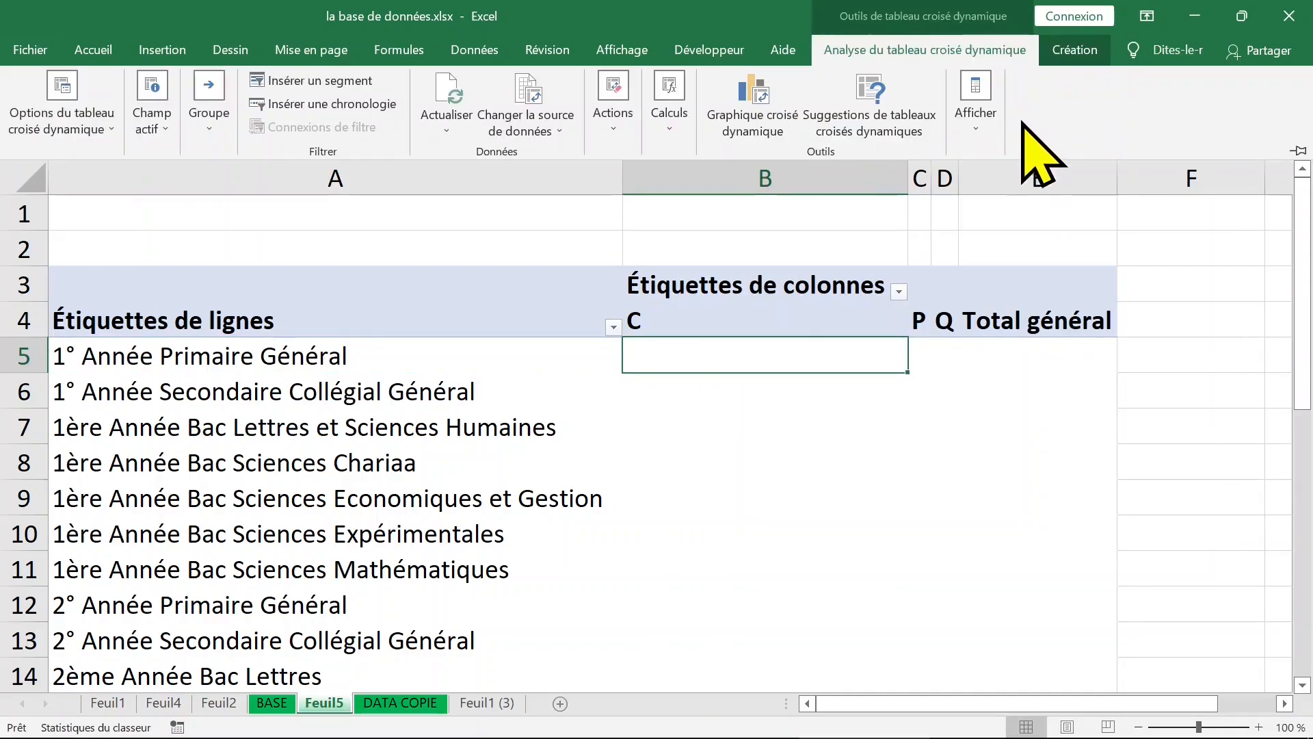
click(976, 130)
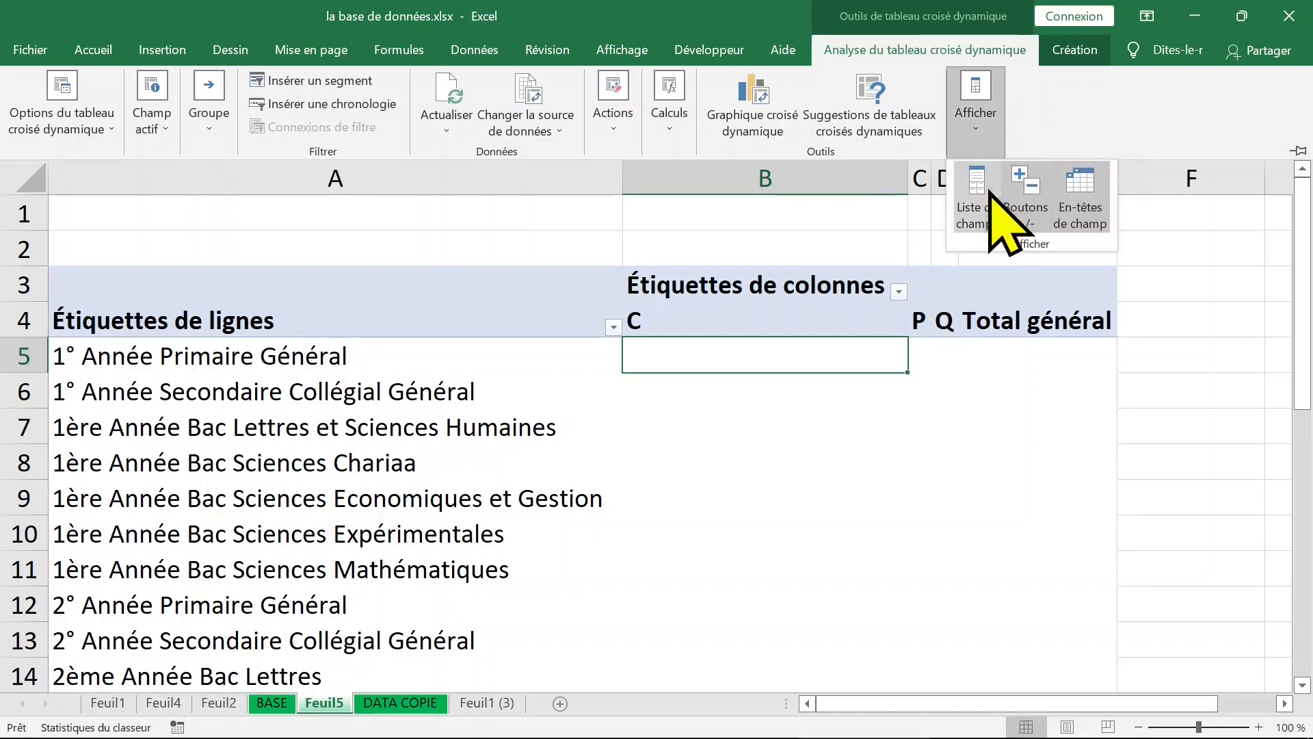
click(979, 209)
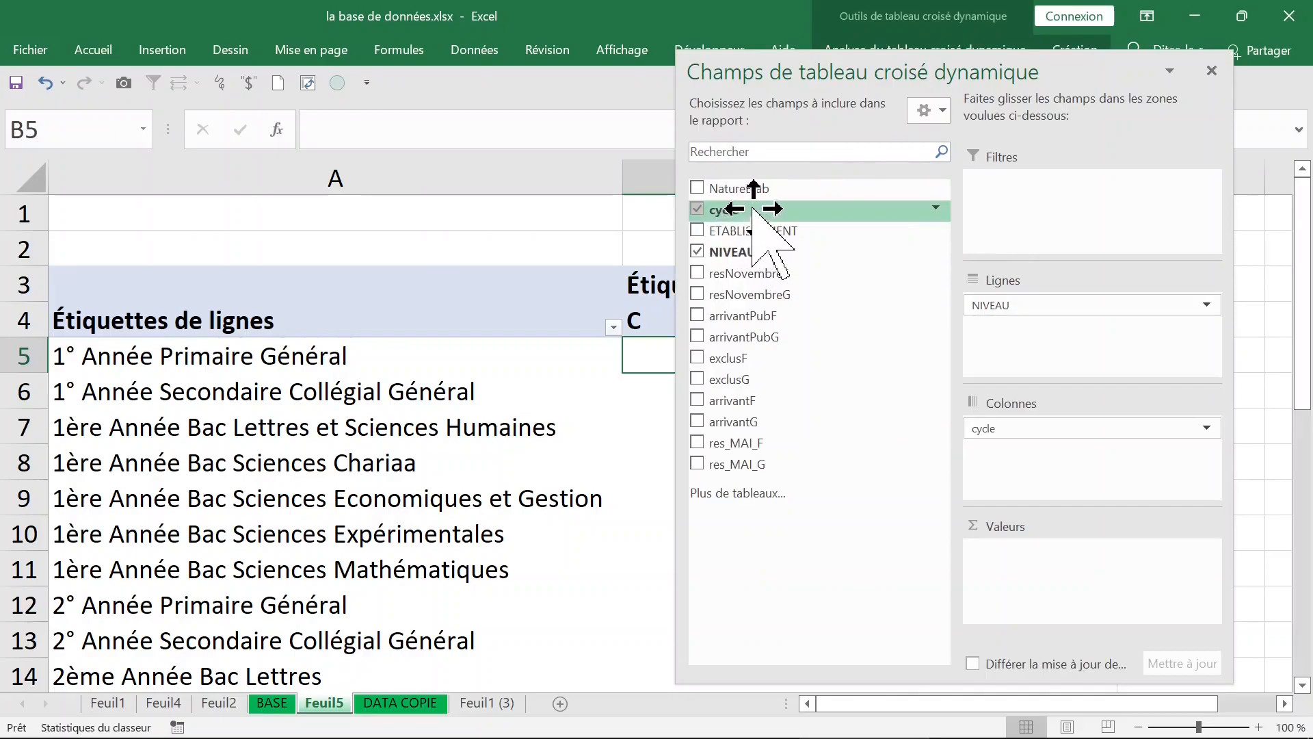
Step: Add the cycle field to the PivotTable's values, close the field list and check the 1° Année Primaire Général count under P
drag(753, 208, 1041, 558)
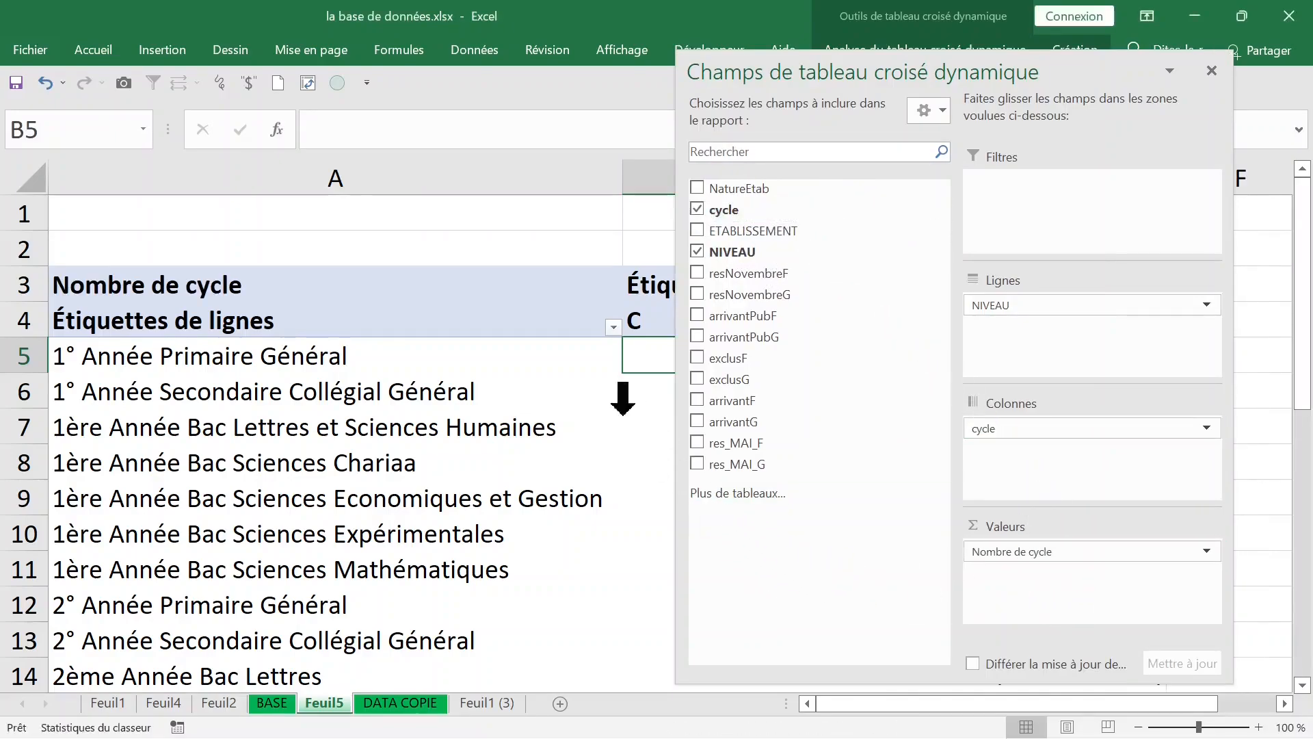
click(605, 402)
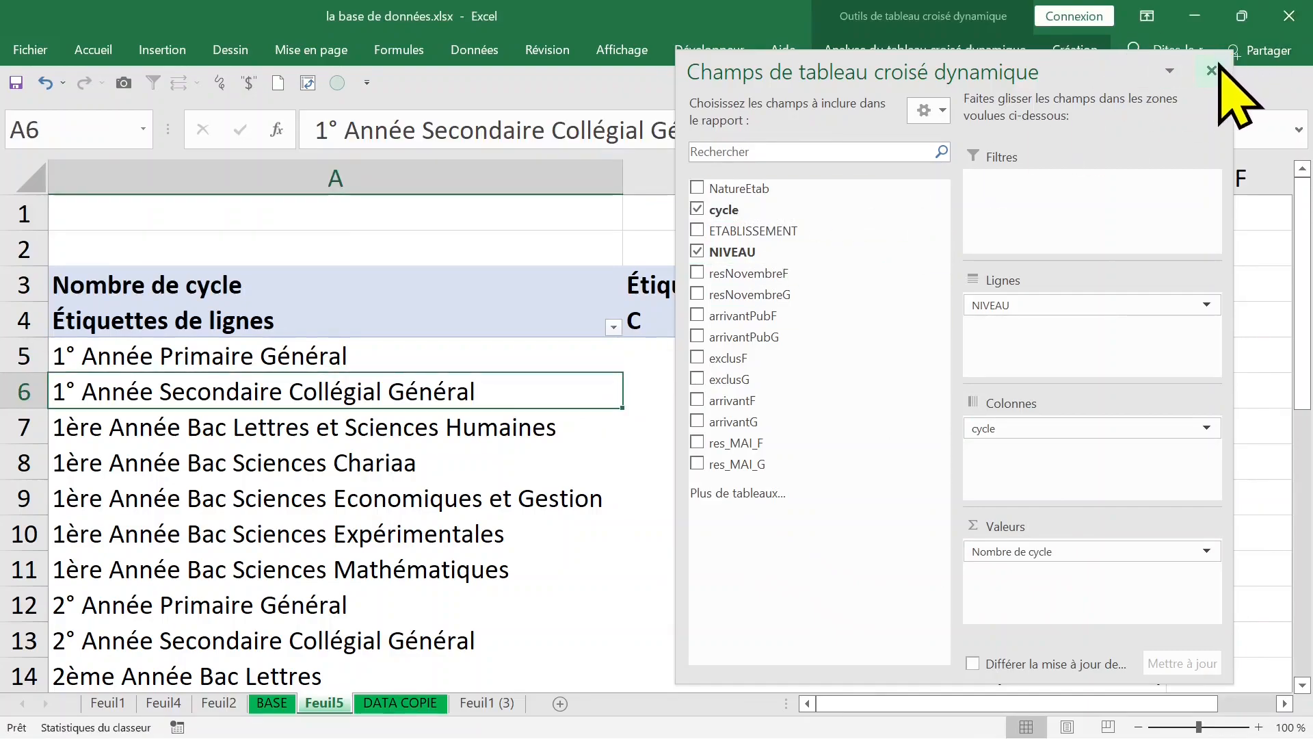
click(1212, 70)
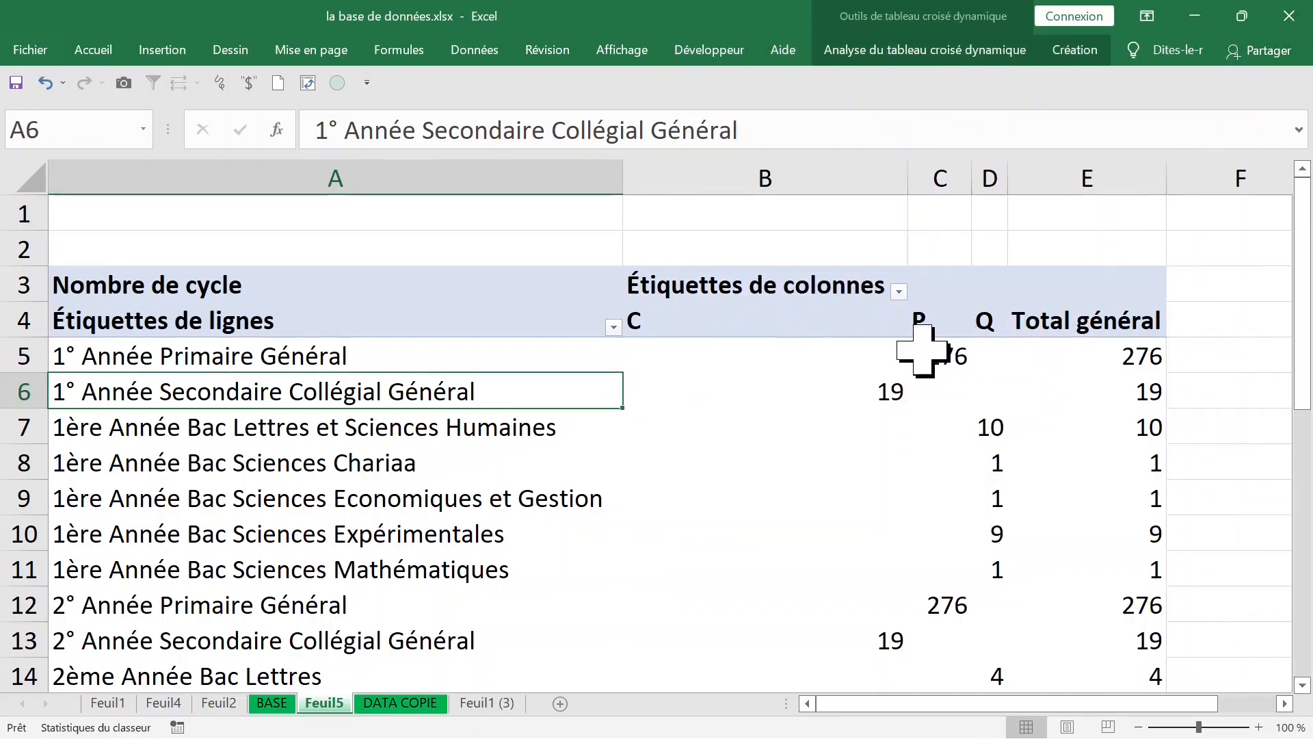
click(934, 352)
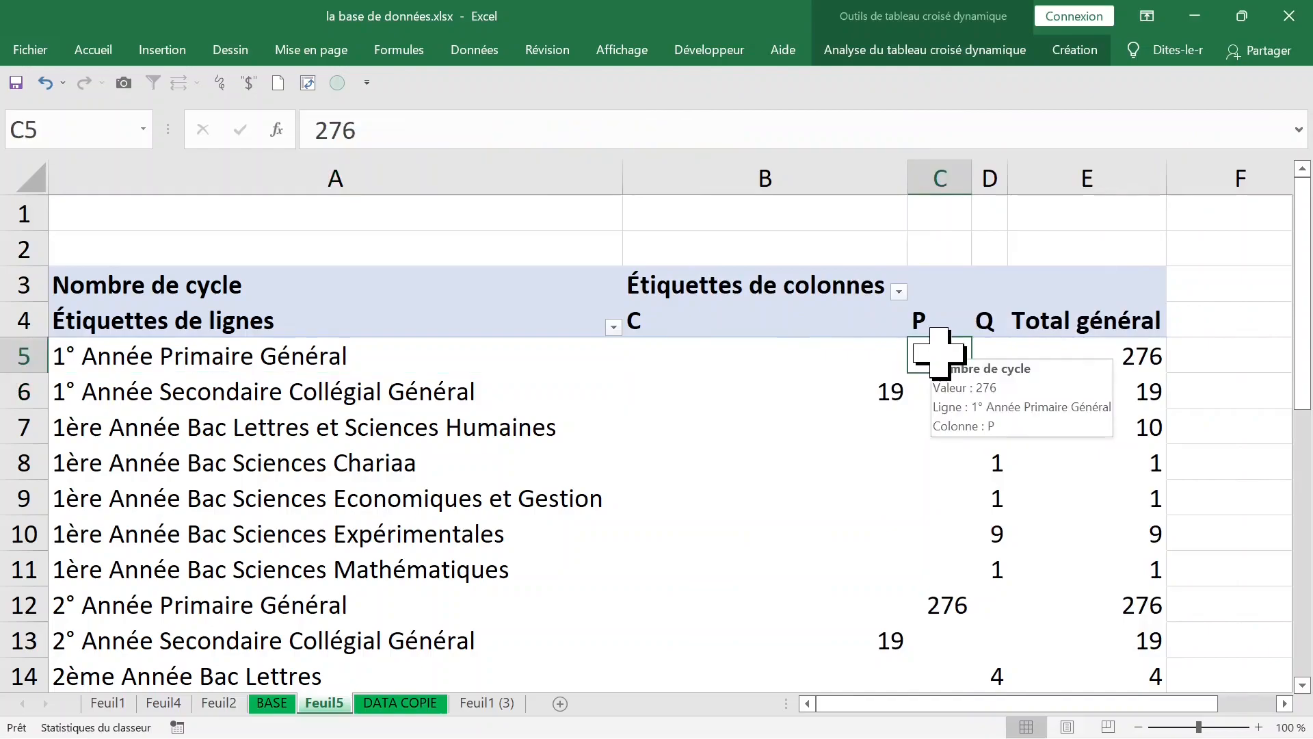
Step: Examine the PivotTable's counts per level, its empty C cells, the cycle column headers and the row and grand totals
click(1018, 359)
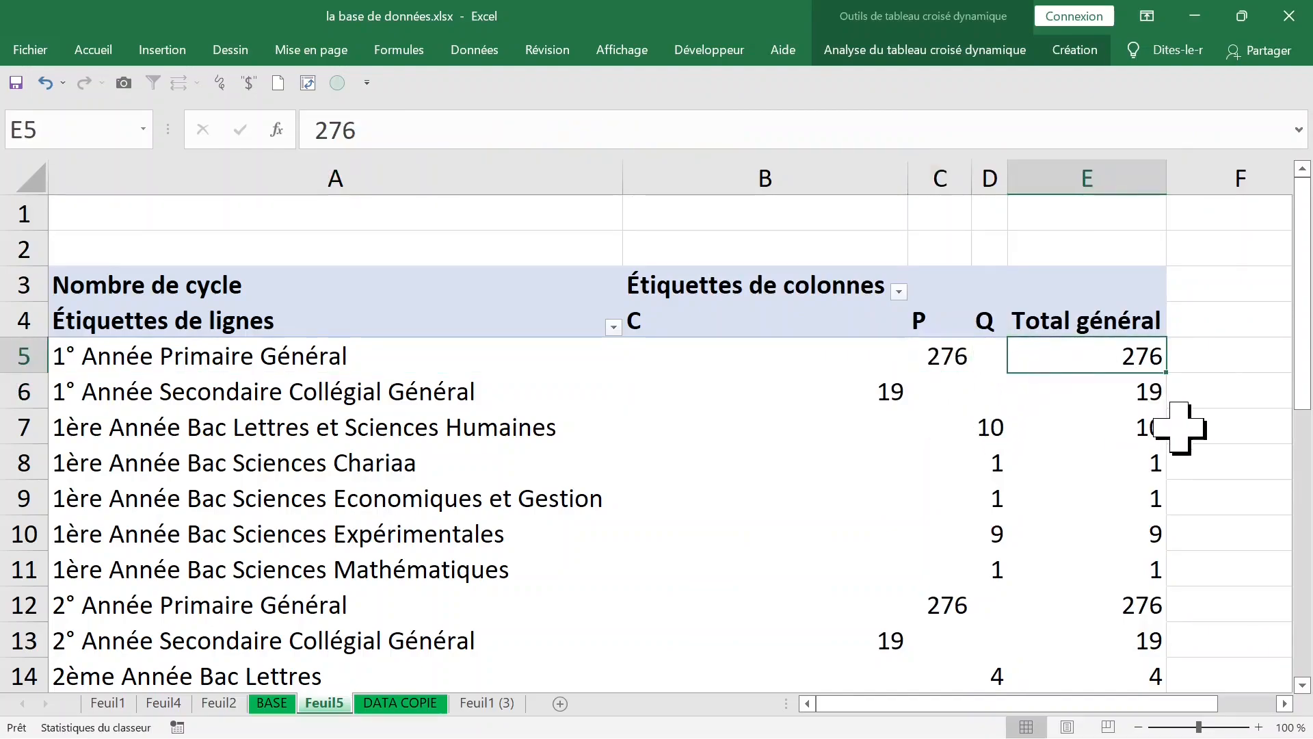
click(1068, 432)
click(852, 357)
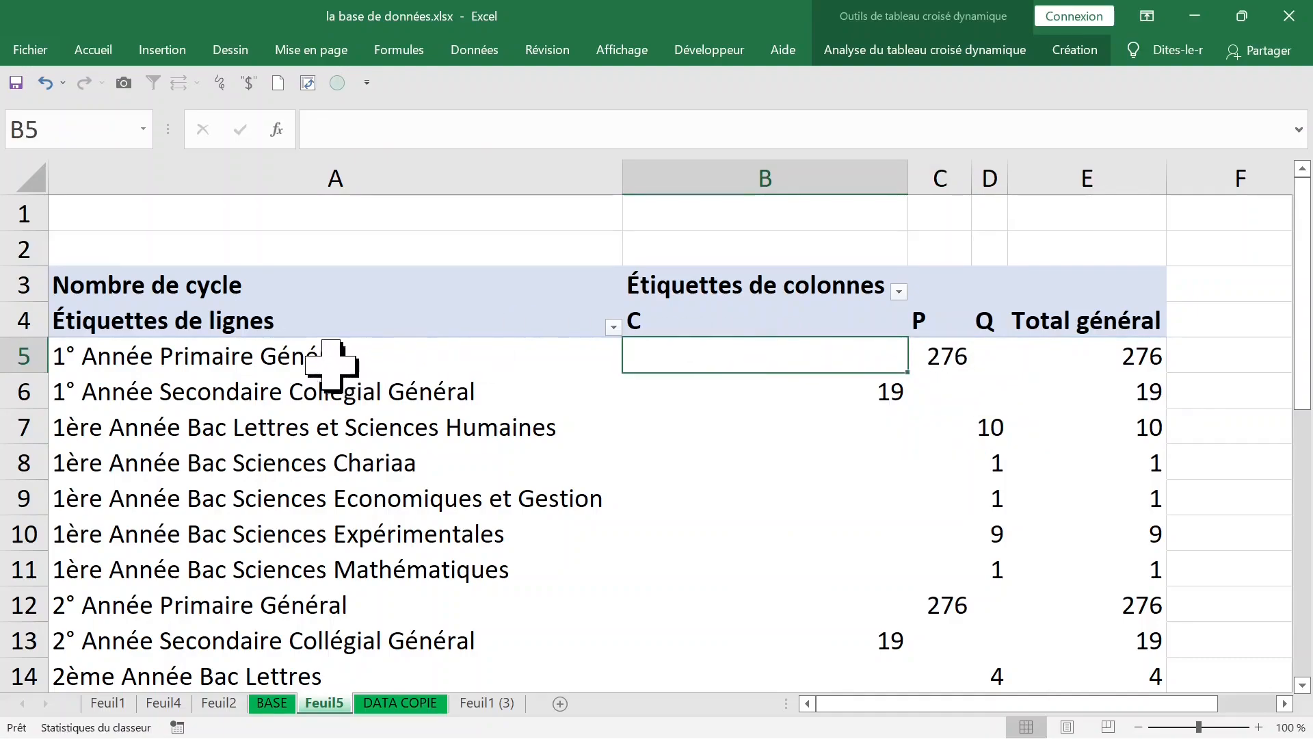
mouse_move(694, 348)
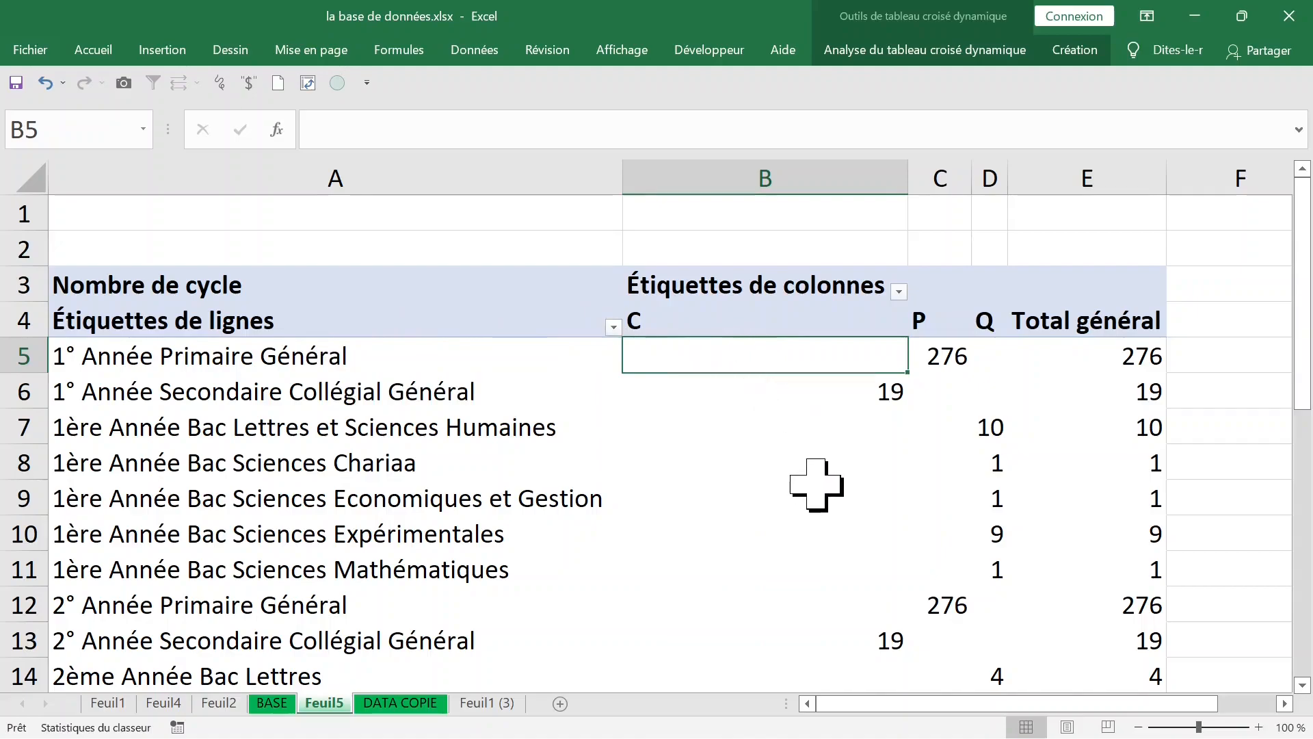
mouse_move(816, 484)
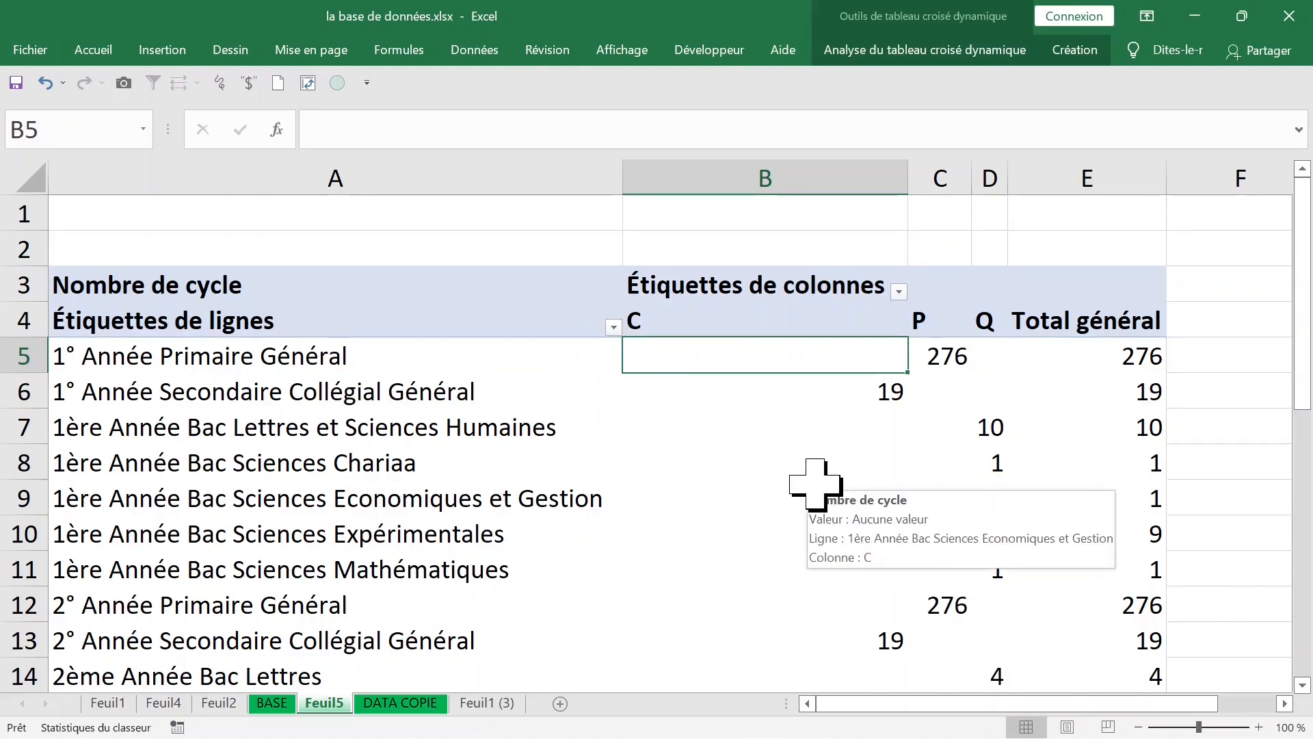
scroll(815, 484, down, 5)
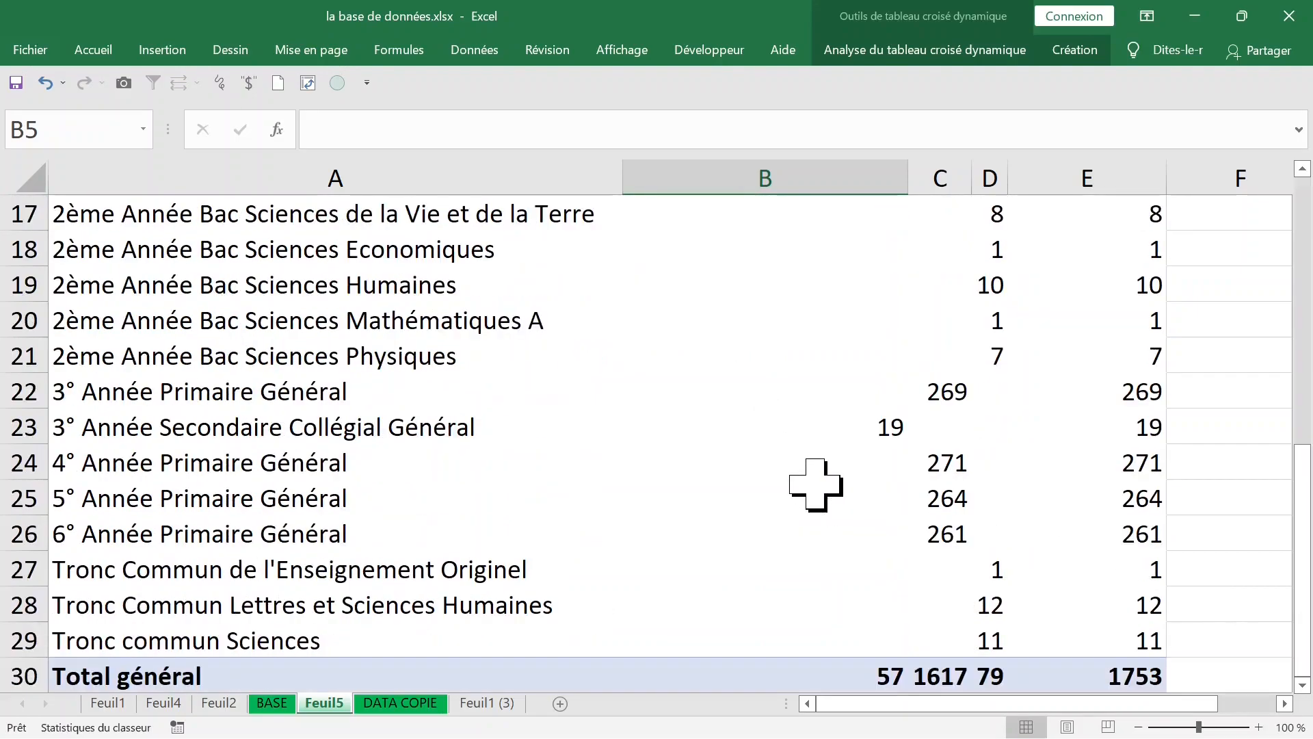
scroll(815, 484, down, 2)
scroll(815, 484, up, 7)
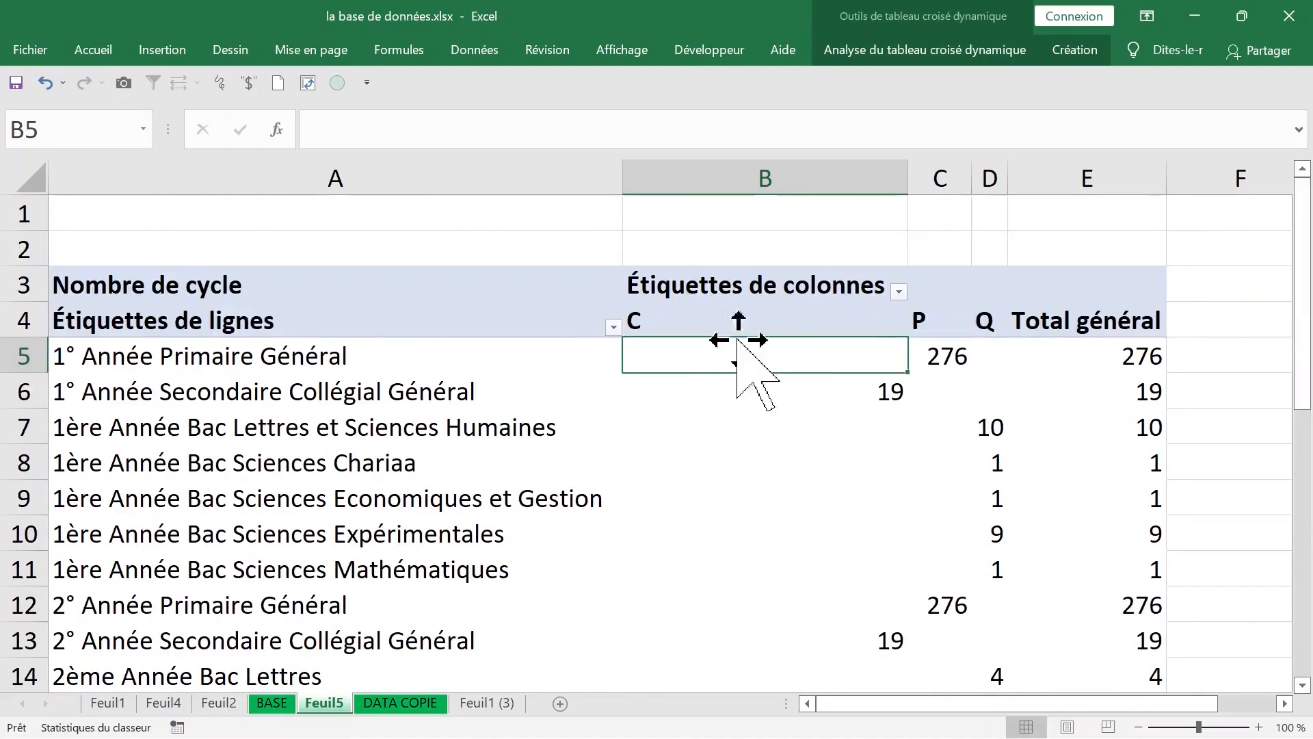
click(927, 313)
click(989, 320)
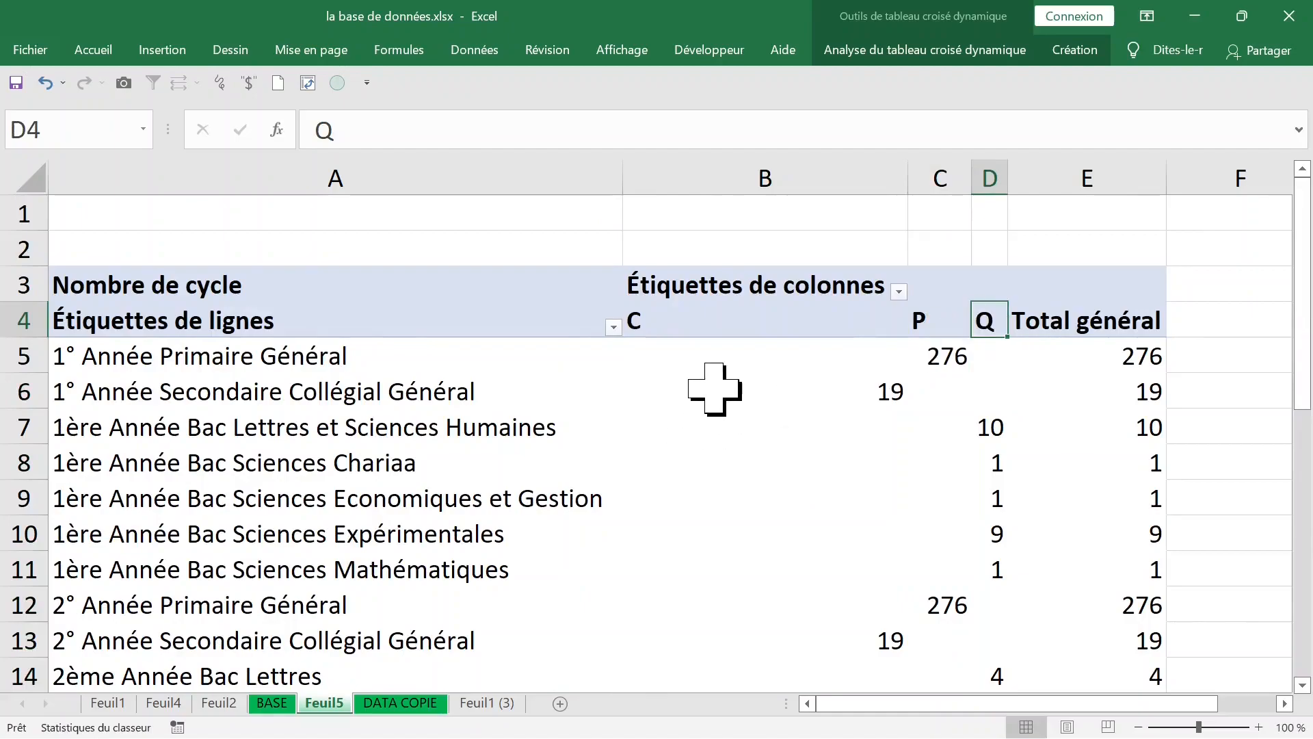
click(713, 392)
Step: Show the detail records behind the Total général value of cycle C on a new sheet
scroll(809, 465, down, 7)
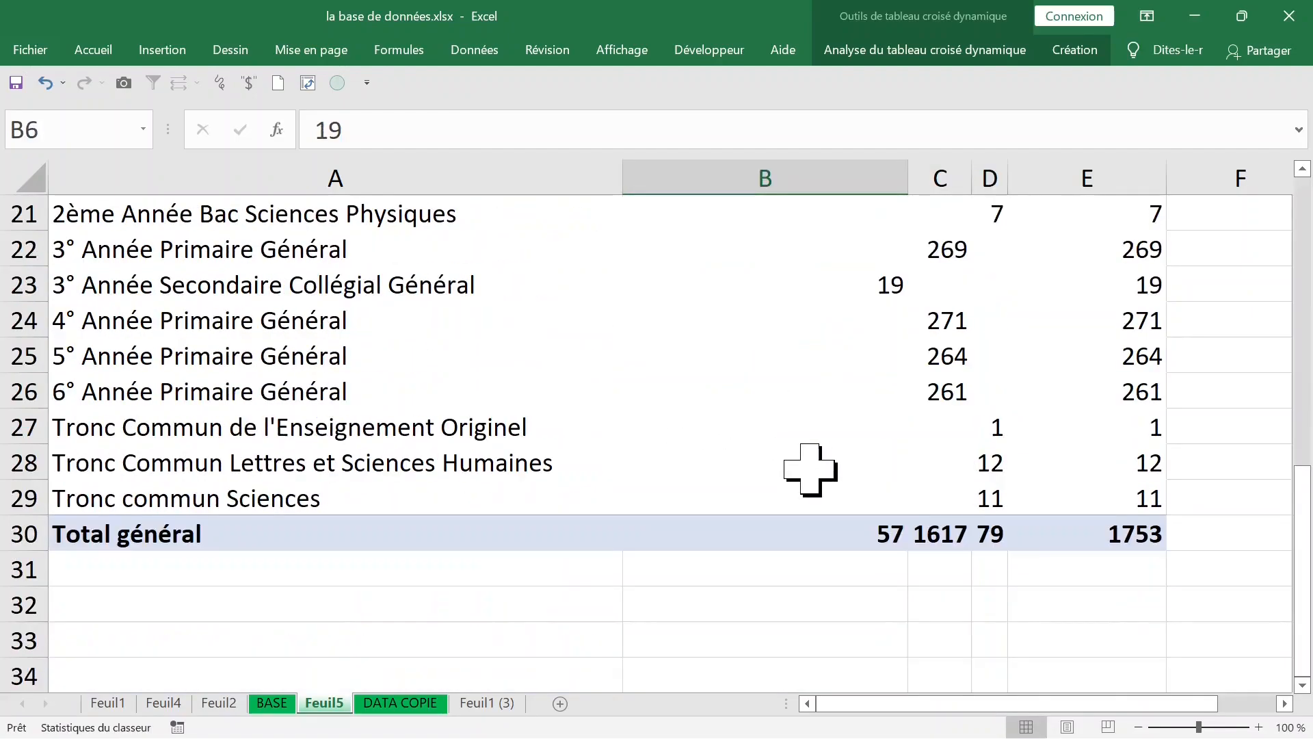
scroll(810, 469, down, 1)
click(848, 386)
right_click(834, 388)
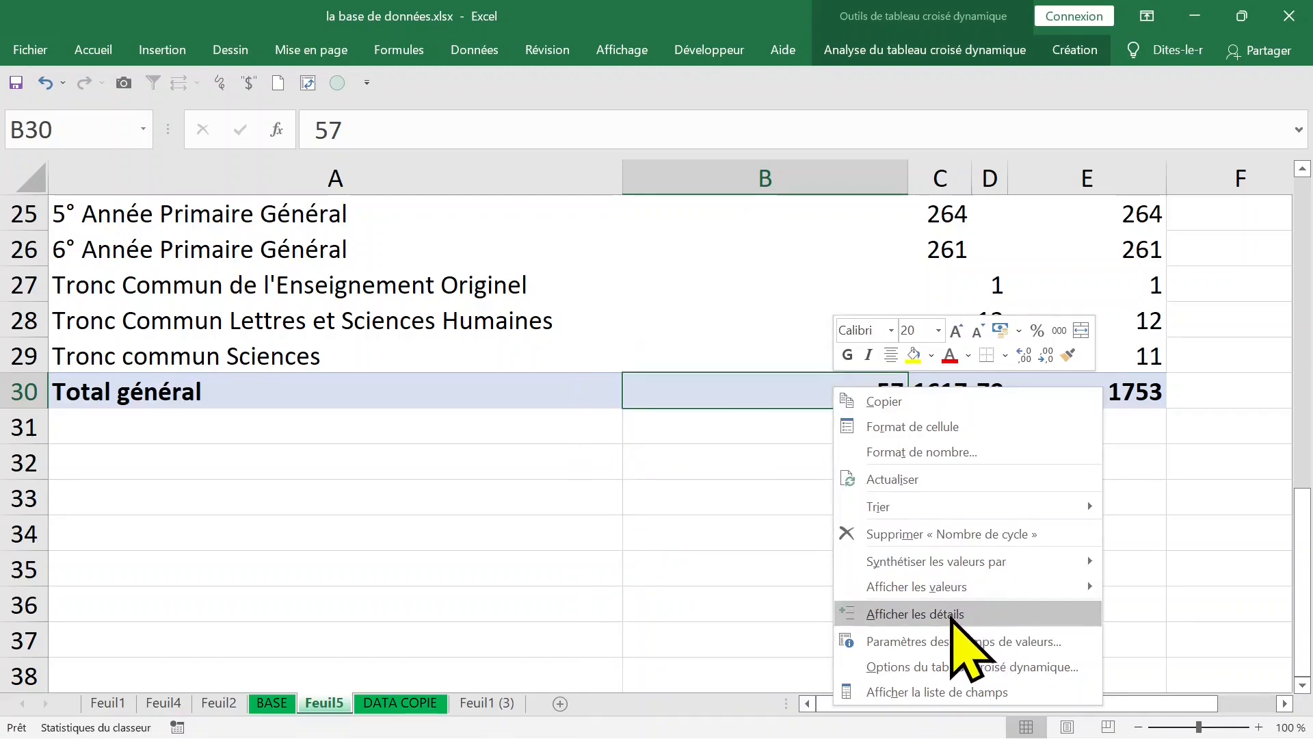
click(952, 614)
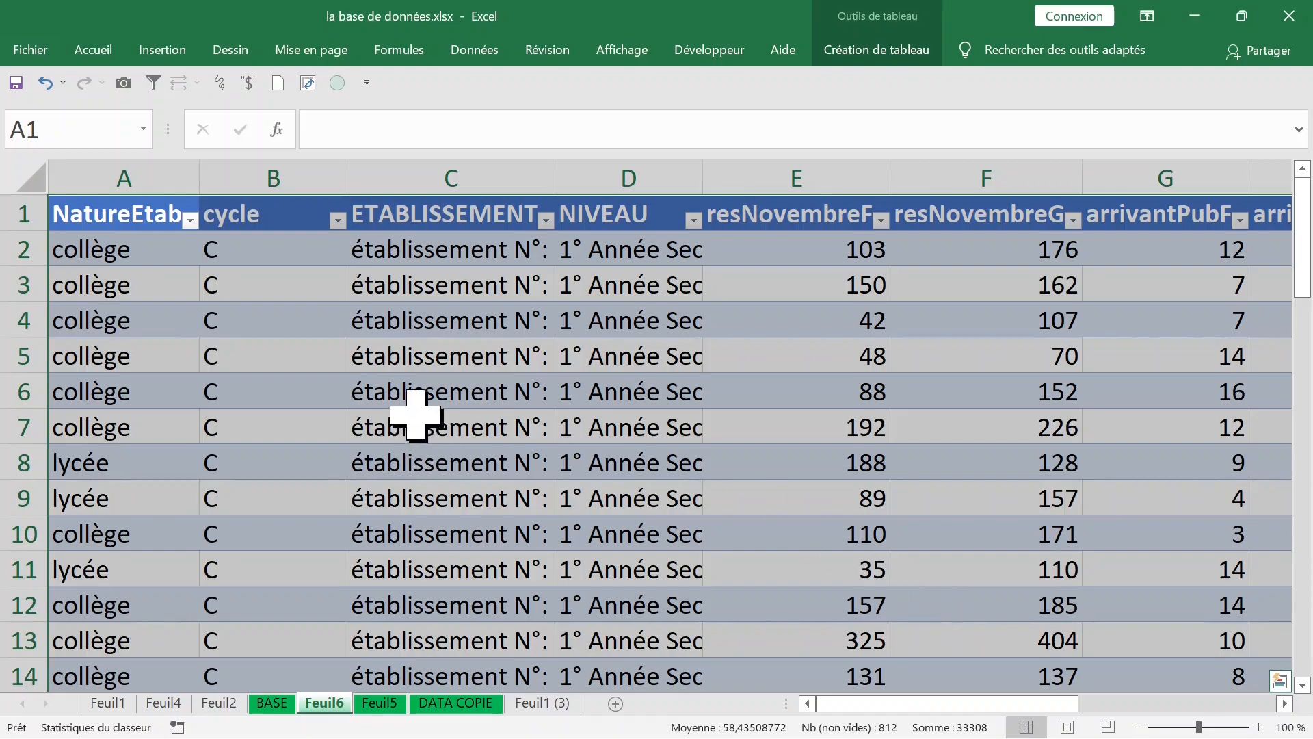
Step: Fit the ETABLISSEMENT and NIVEAU columns to their contents in the cycle C detail table and review its records
click(457, 455)
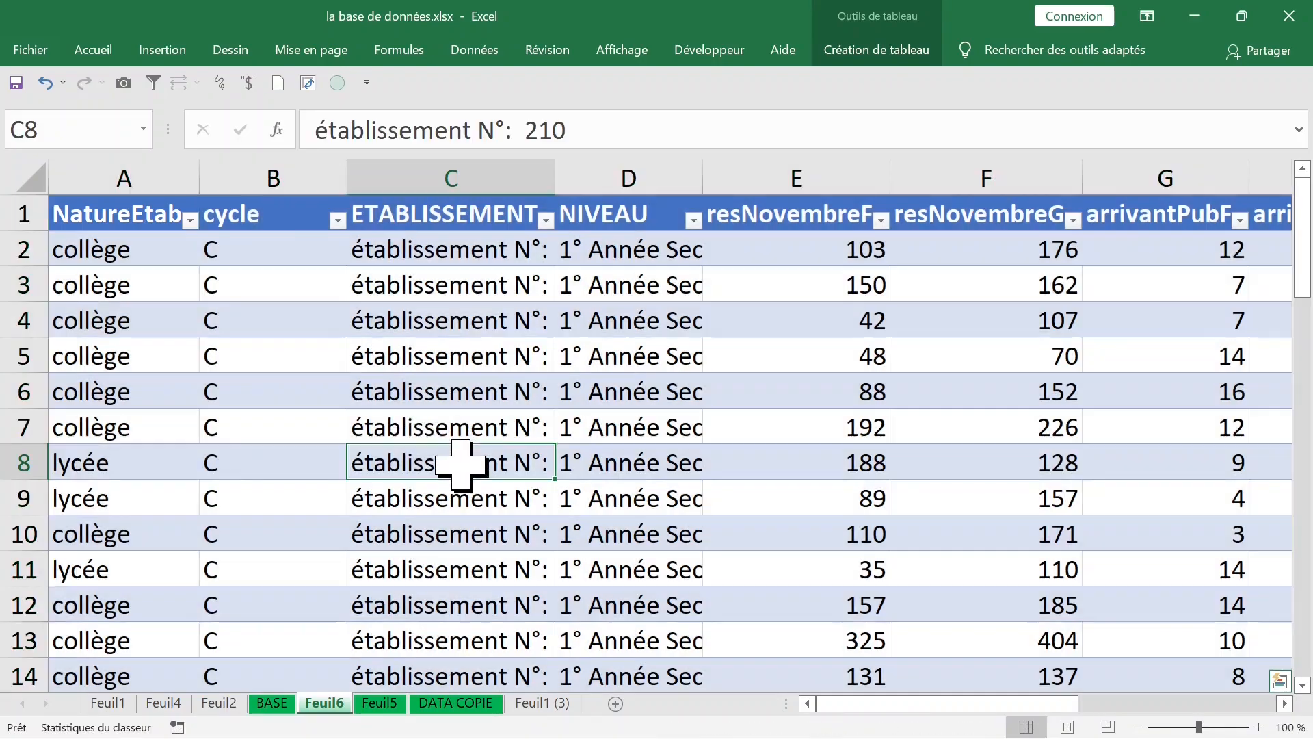
double_click(555, 176)
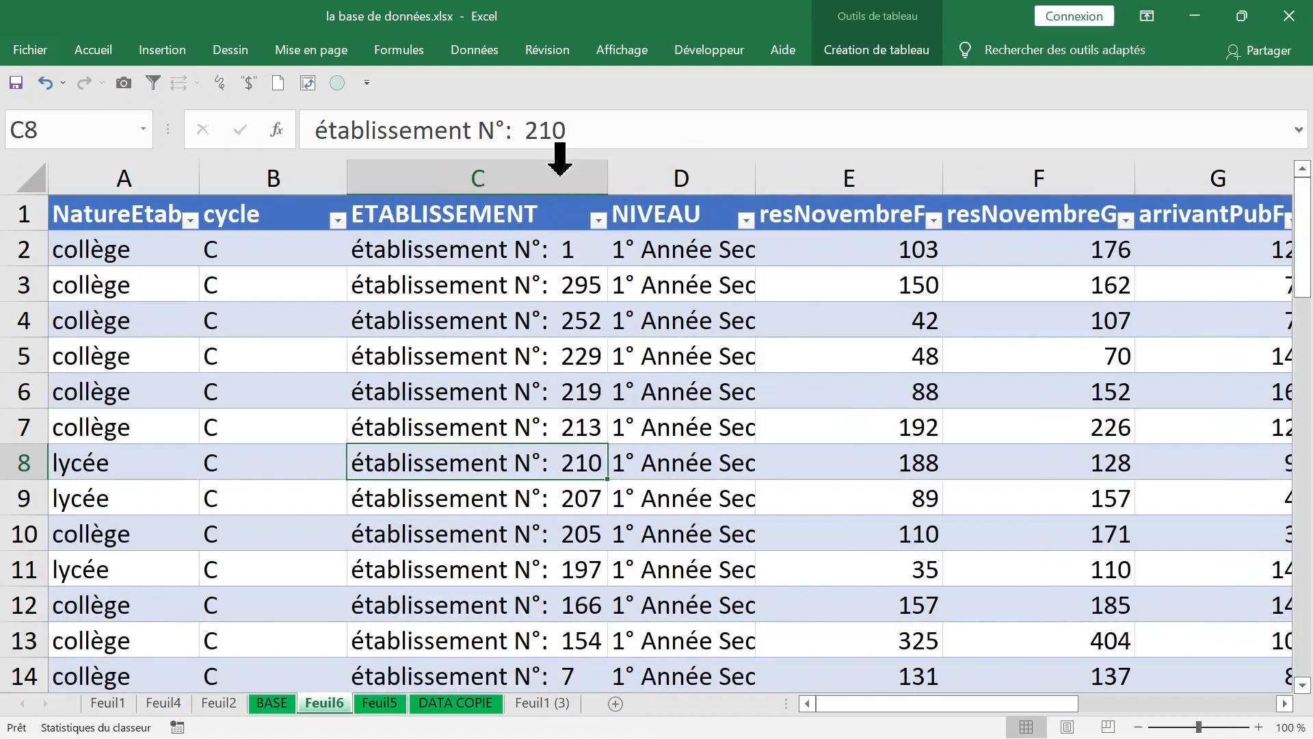
double_click(756, 181)
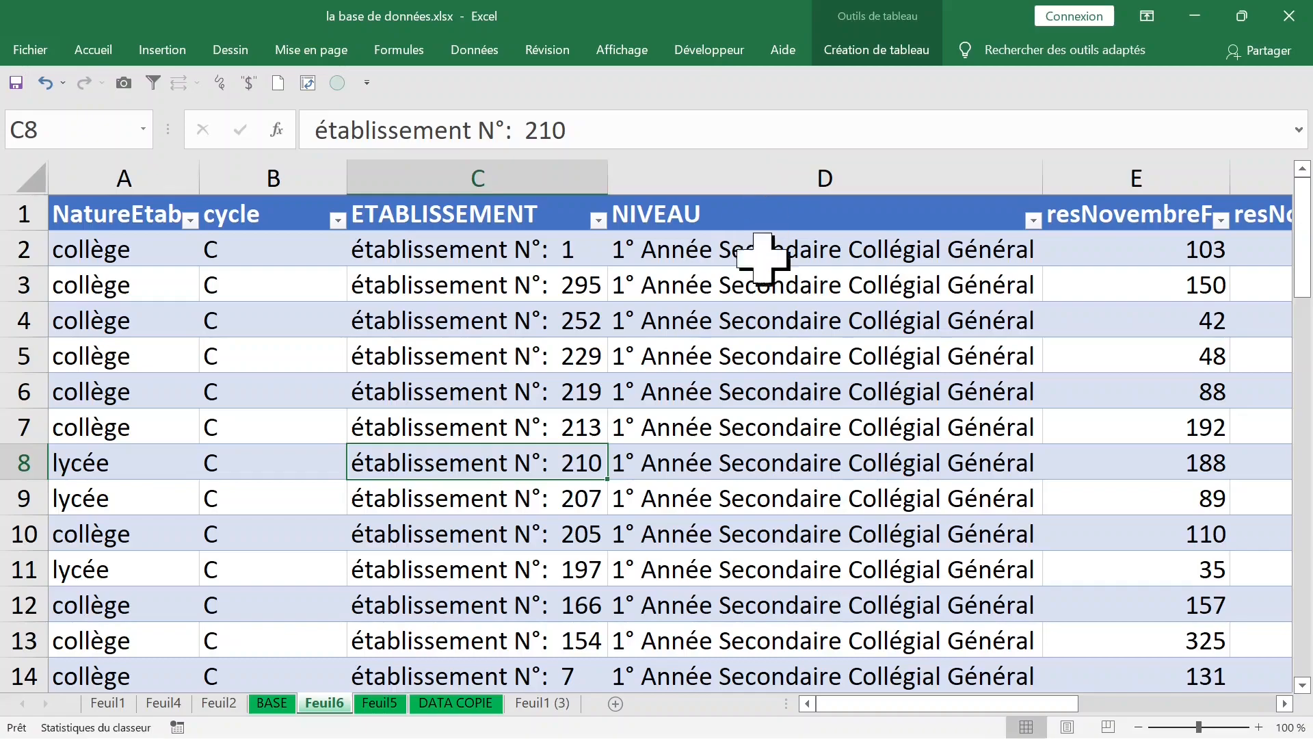
scroll(809, 513, down, 20)
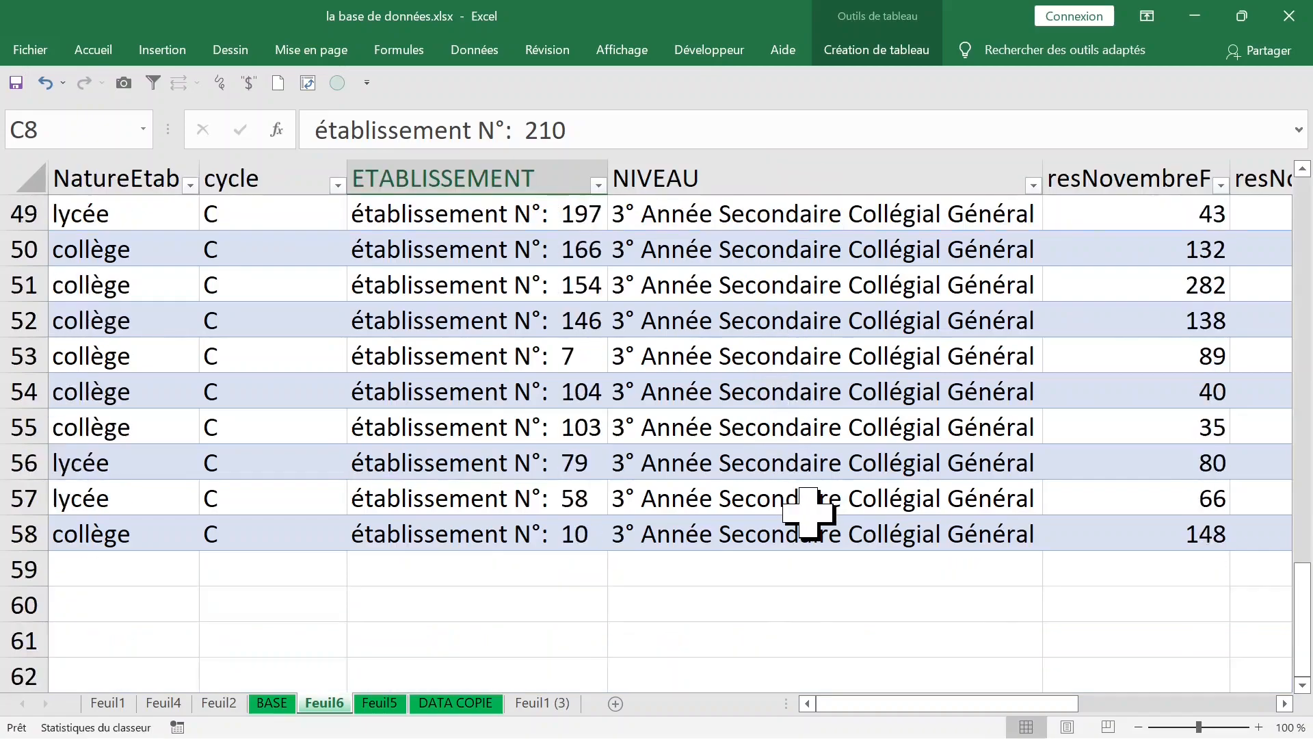
scroll(809, 513, up, 4)
scroll(809, 513, up, 7)
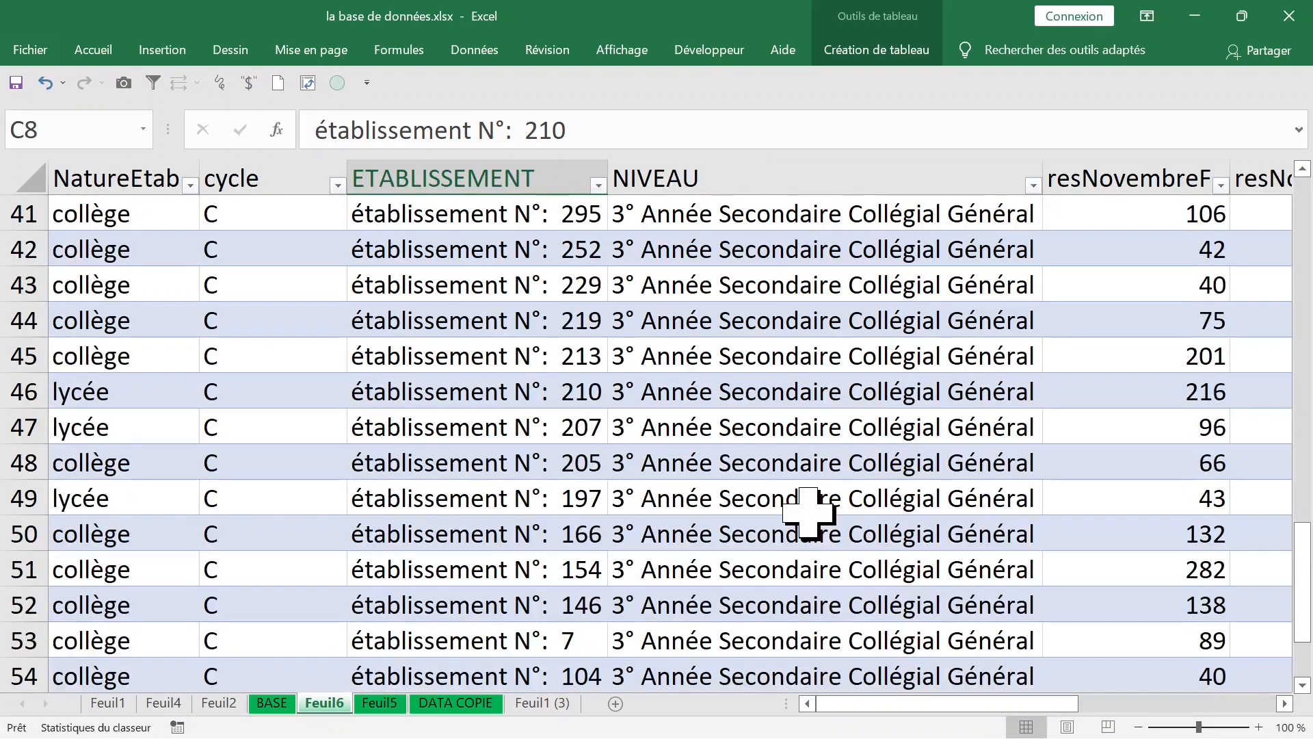
scroll(809, 513, up, 9)
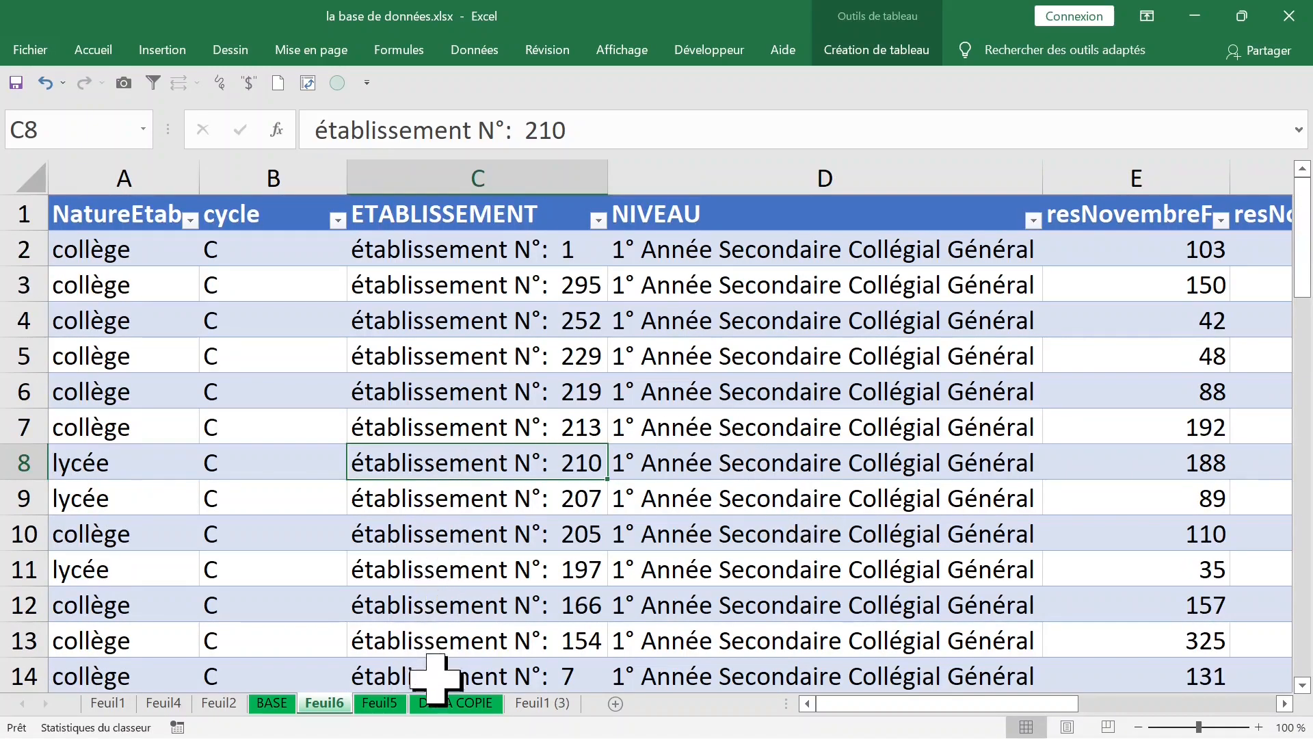
Step: Return to the PivotTable on Feuil5 and show the detail records behind the Total général value of cycle P
click(380, 704)
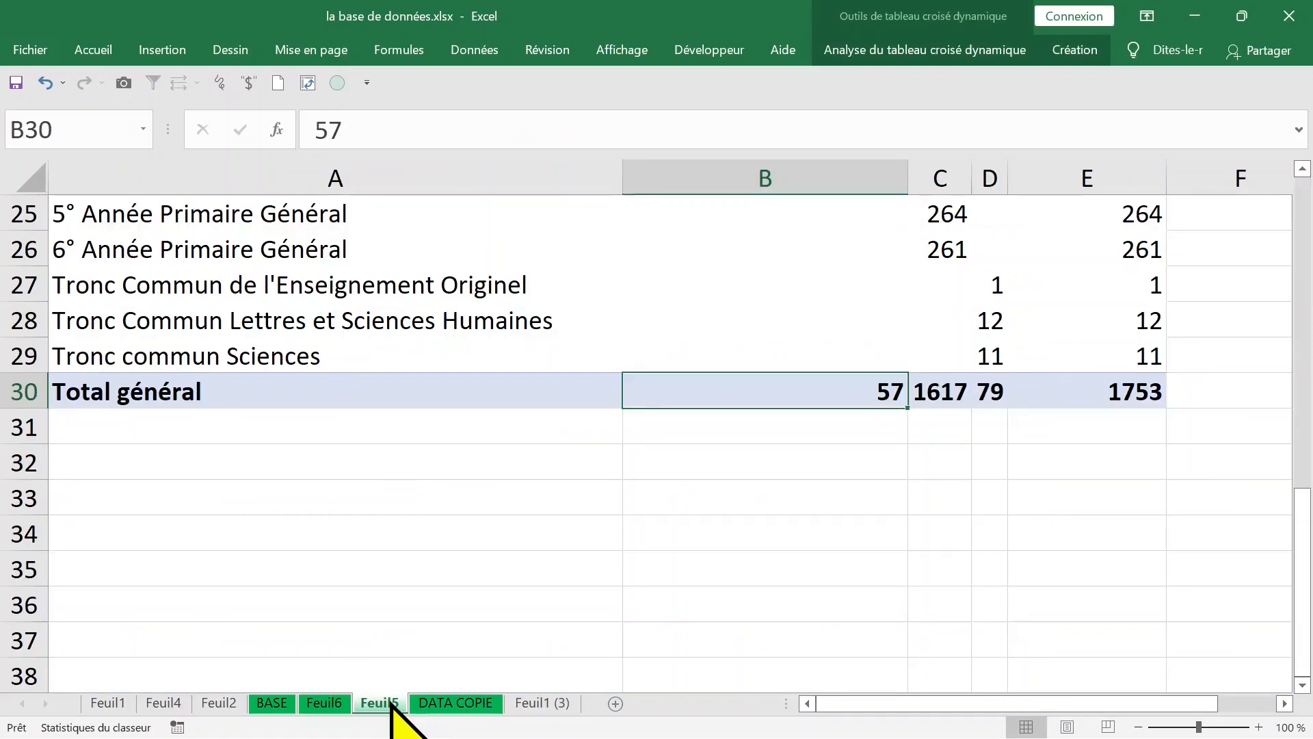
click(939, 390)
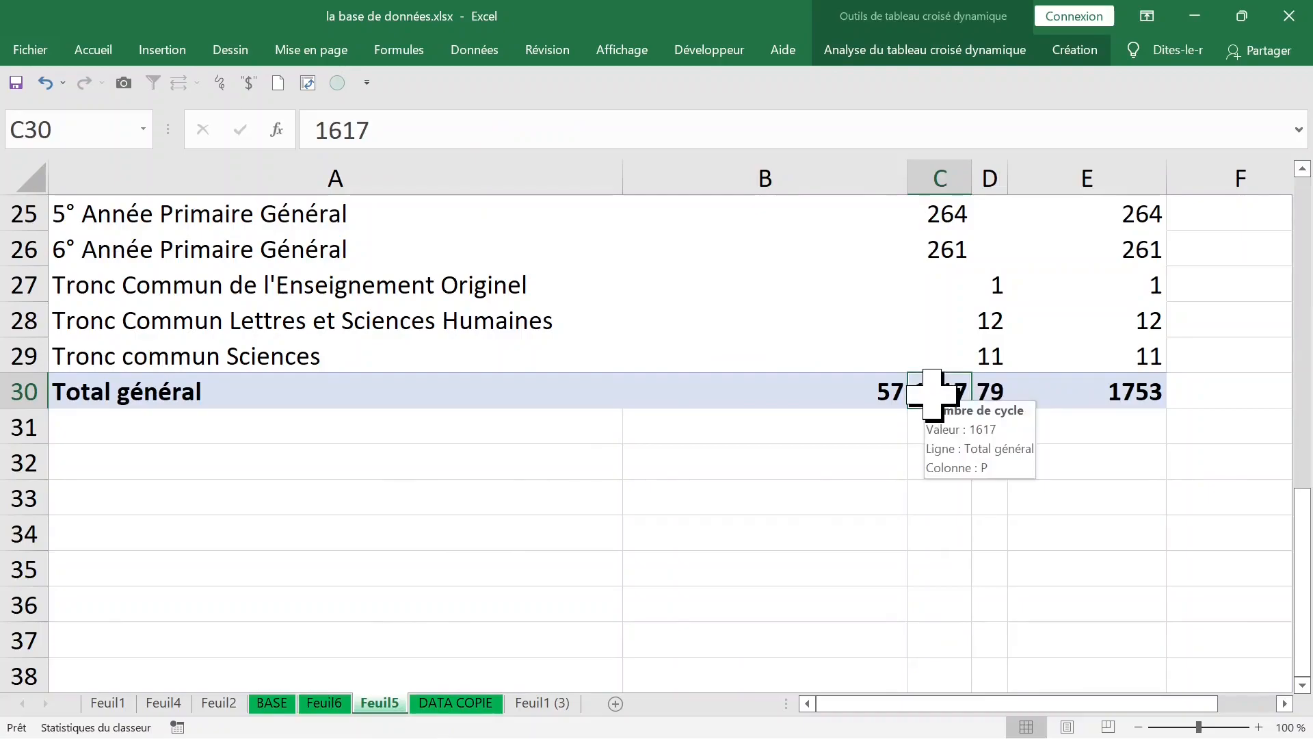
right_click(934, 397)
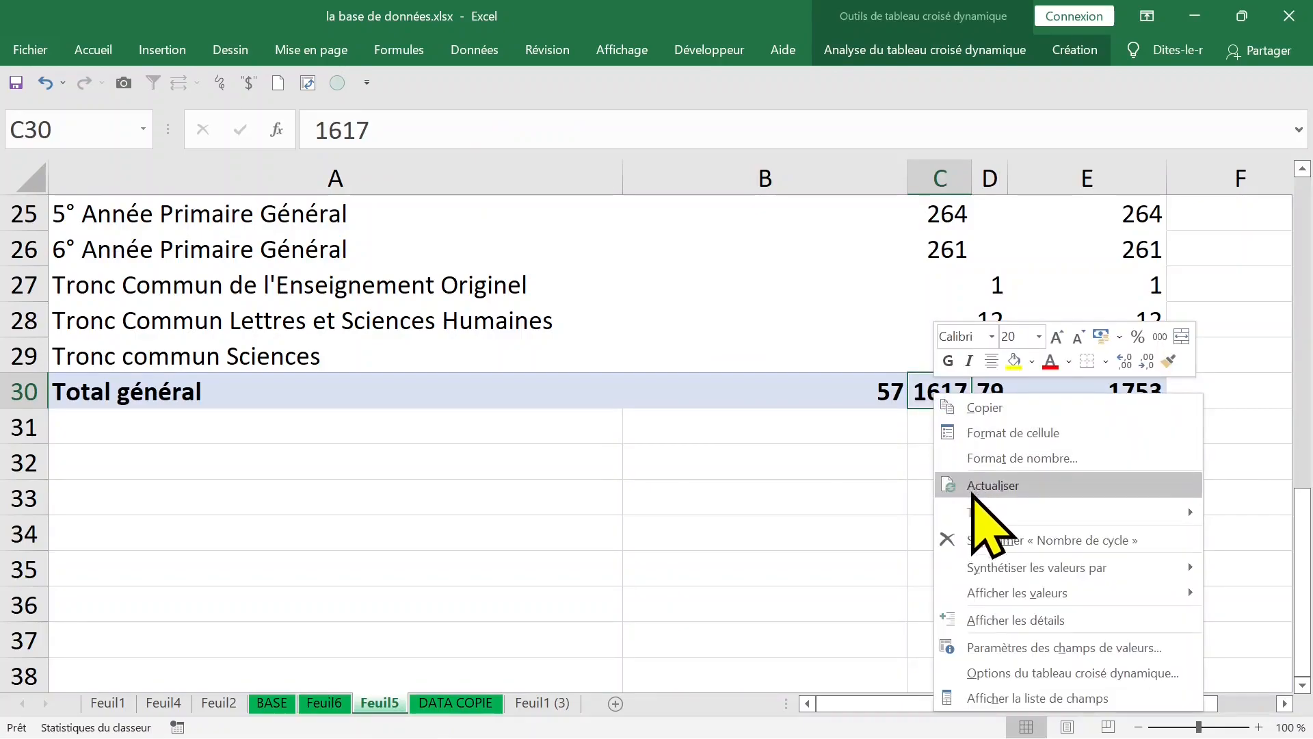
click(1059, 620)
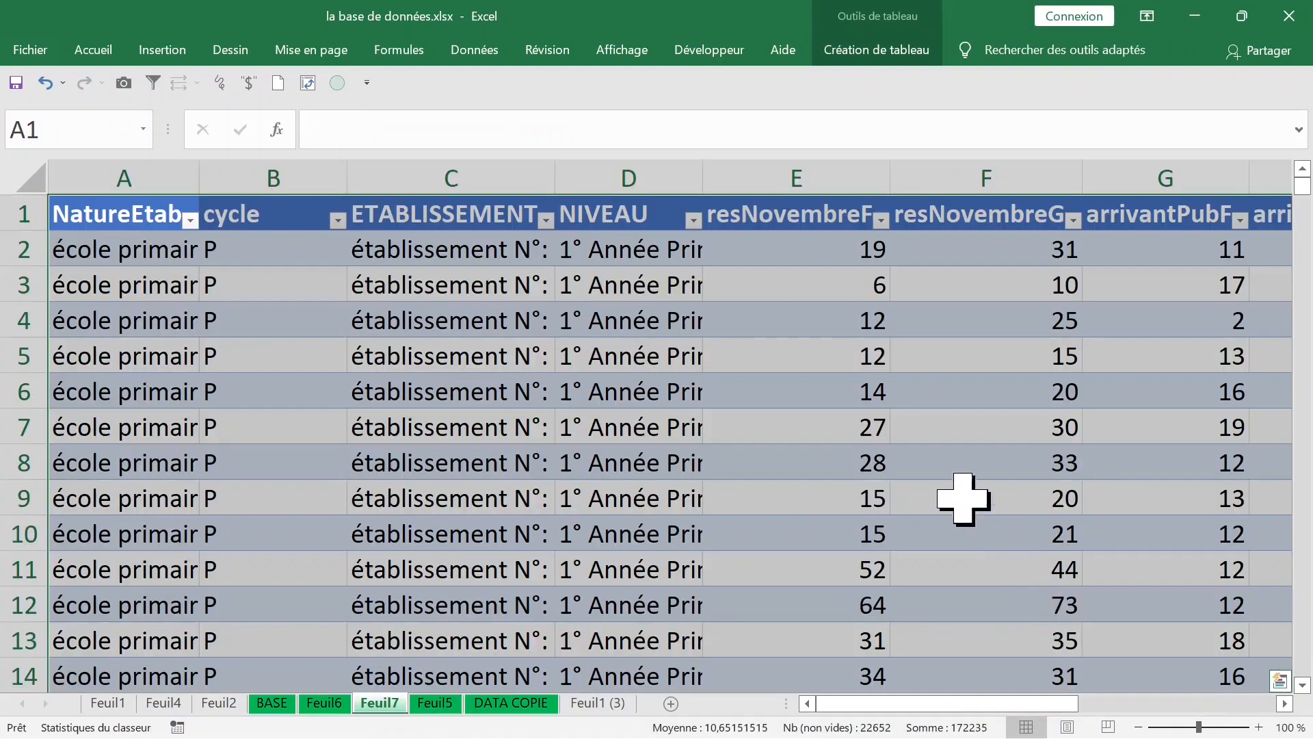
Step: Fit the NIVEAU column to its contents in the cycle P detail table
click(663, 332)
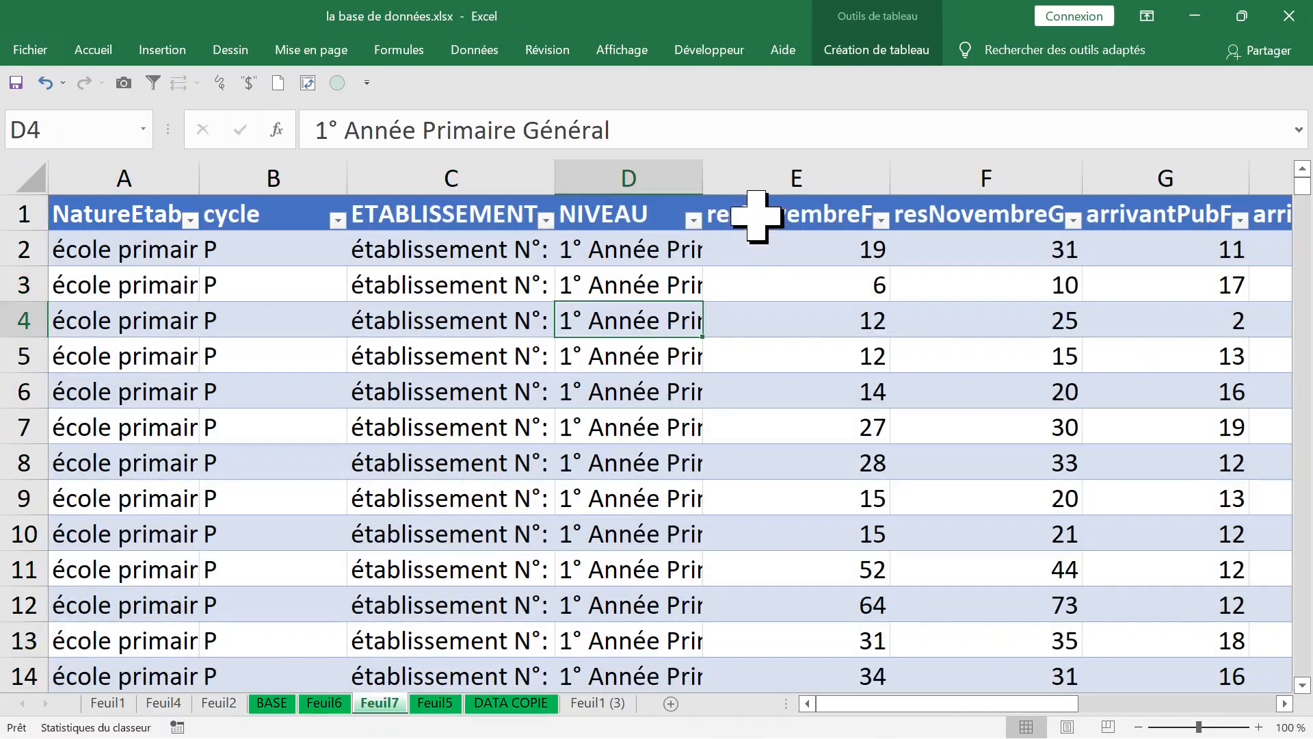
double_click(703, 179)
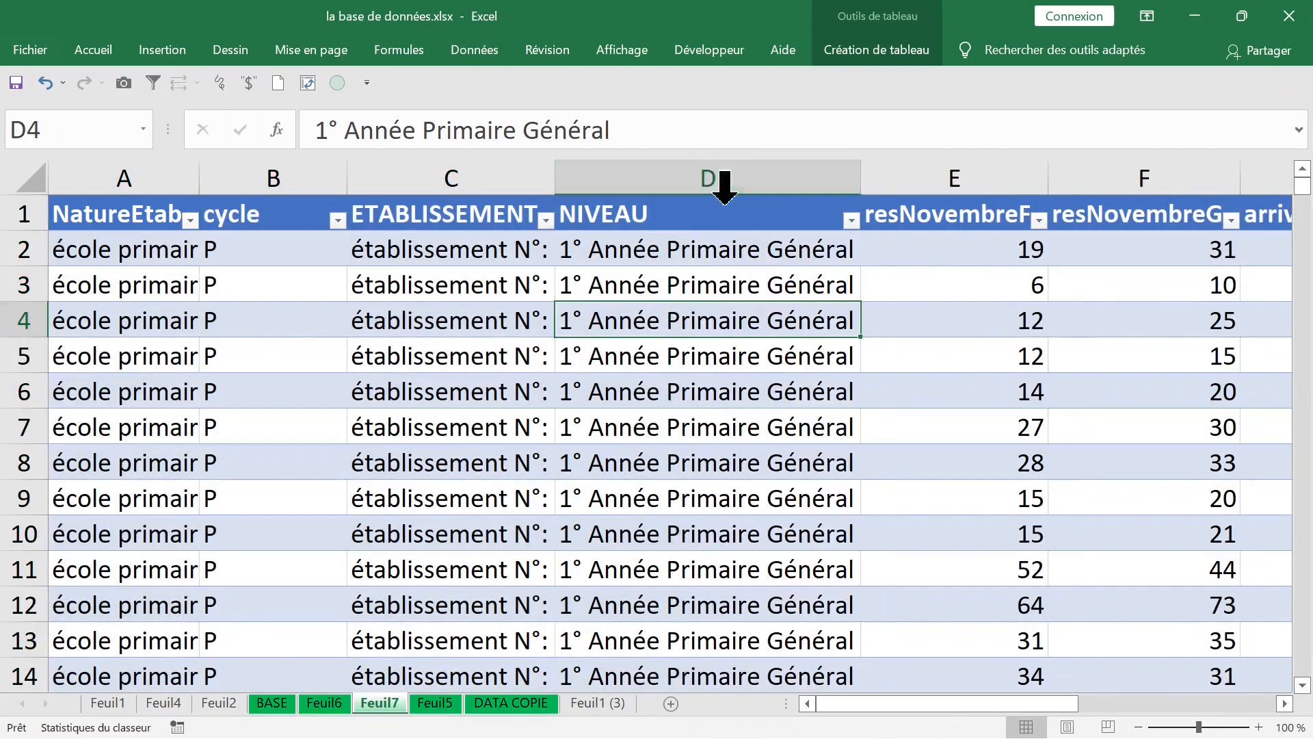
click(812, 383)
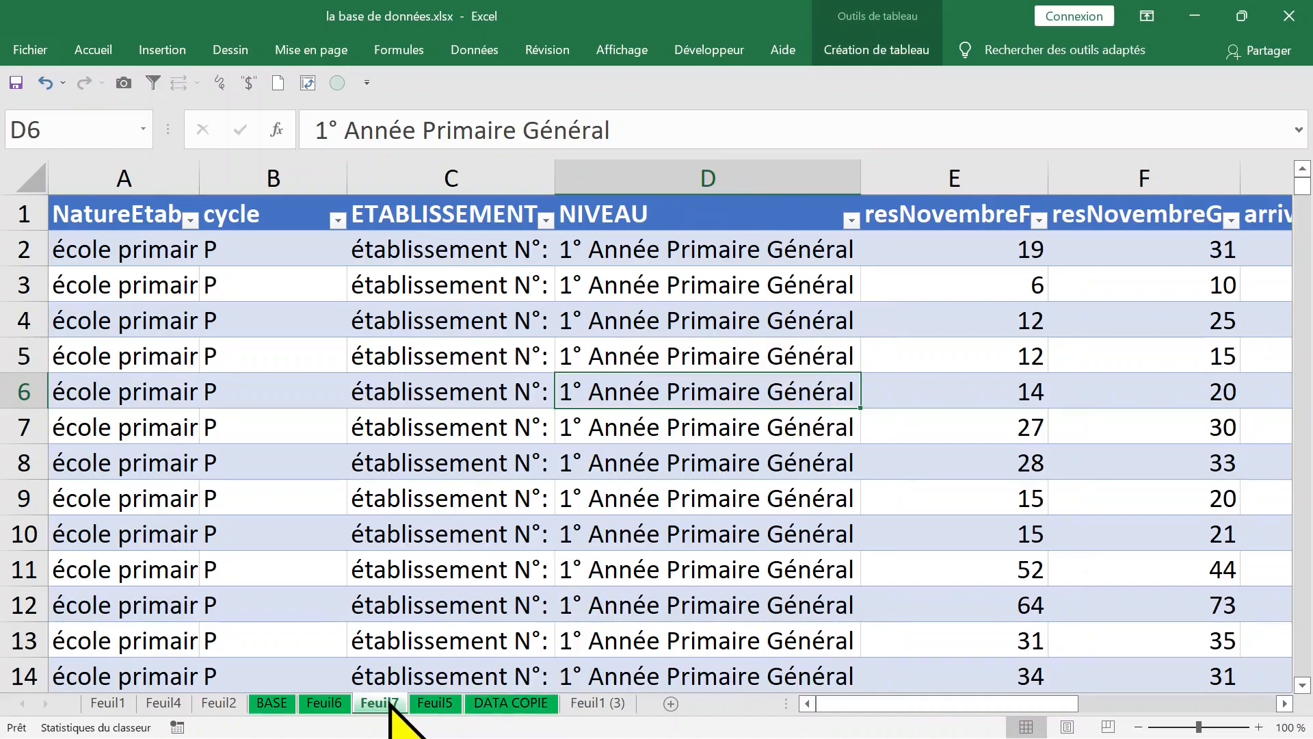
Step: Go back to Feuil5 and show the detail records behind the Total général value of cycle Q
click(441, 704)
click(990, 391)
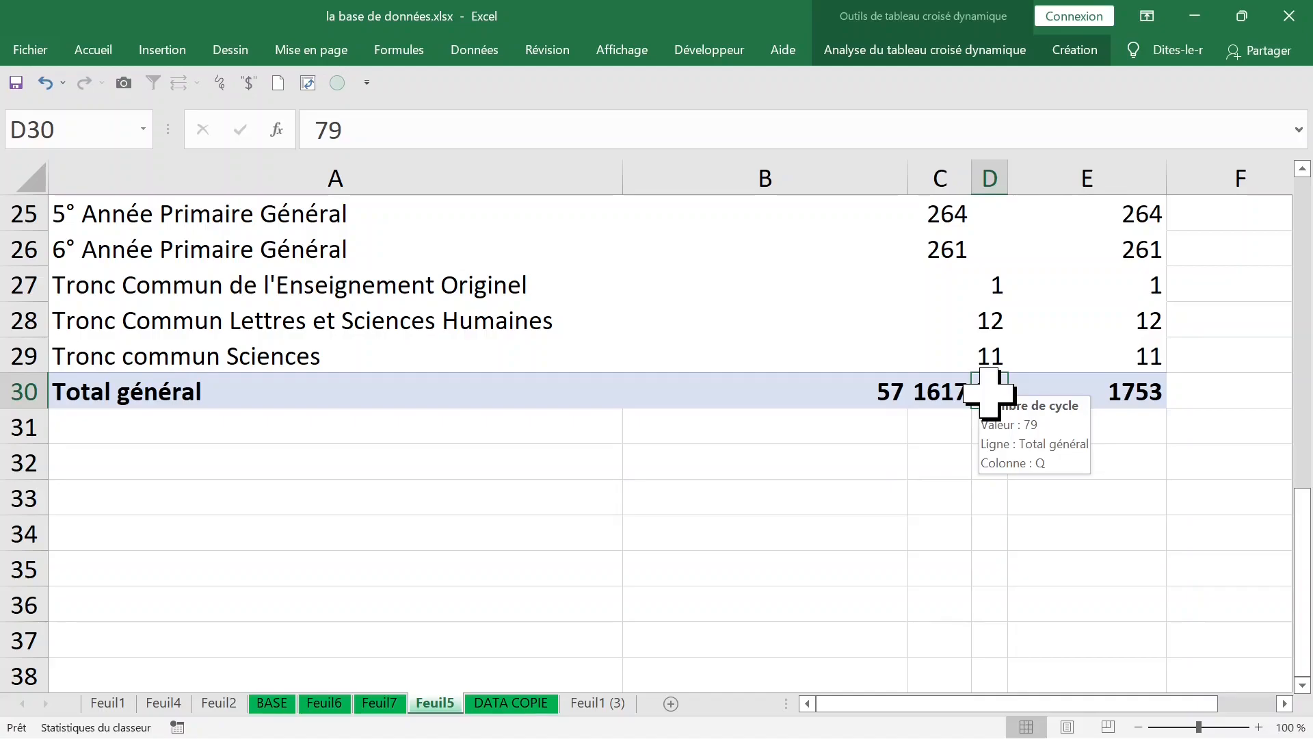
double_click(990, 391)
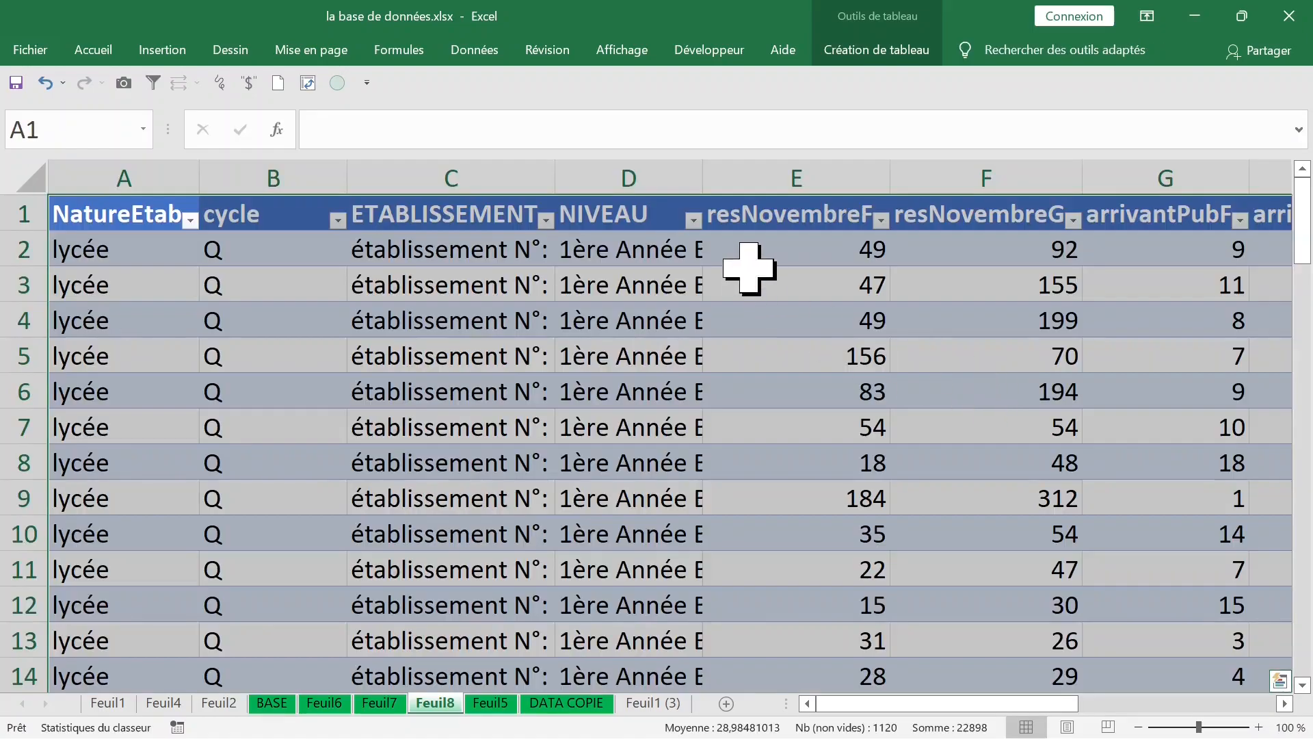
Step: Fit the NIVEAU column to its contents in the cycle Q detail table and look through its records
double_click(703, 179)
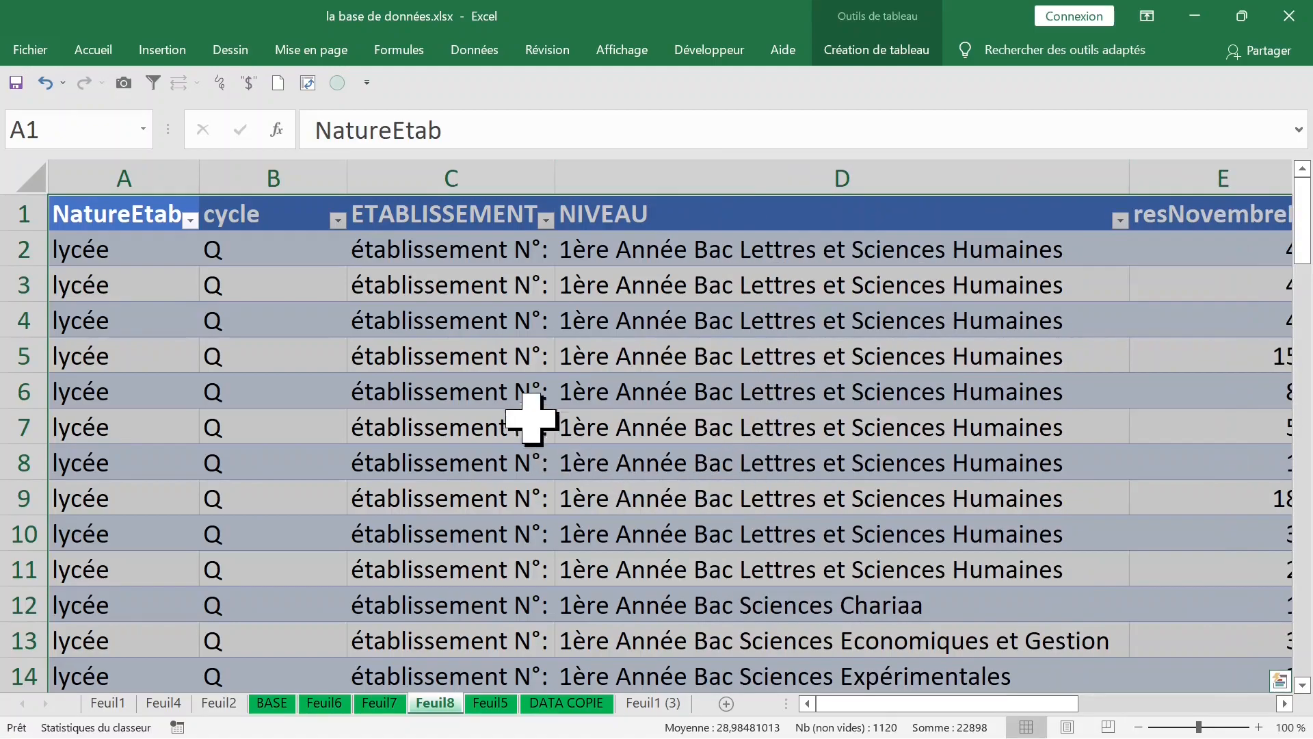
scroll(761, 528, down, 5)
scroll(760, 528, down, 15)
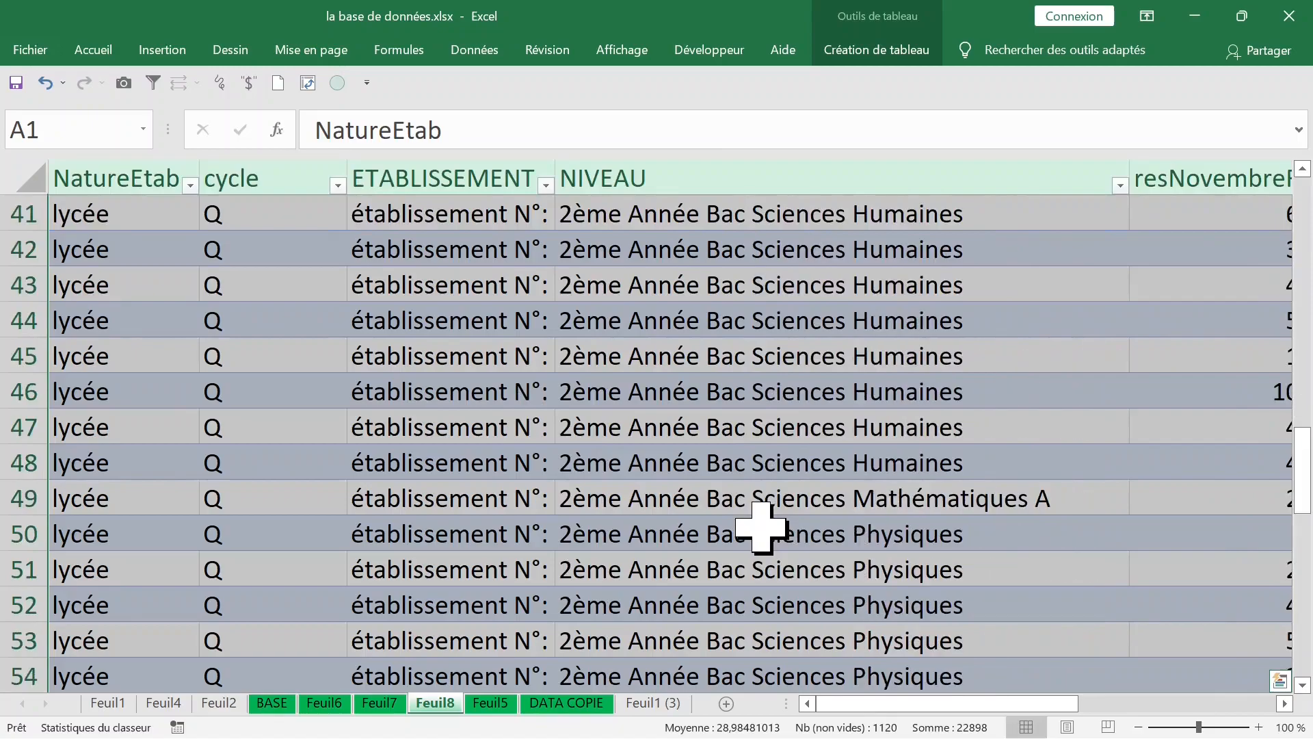
scroll(818, 514, up, 4)
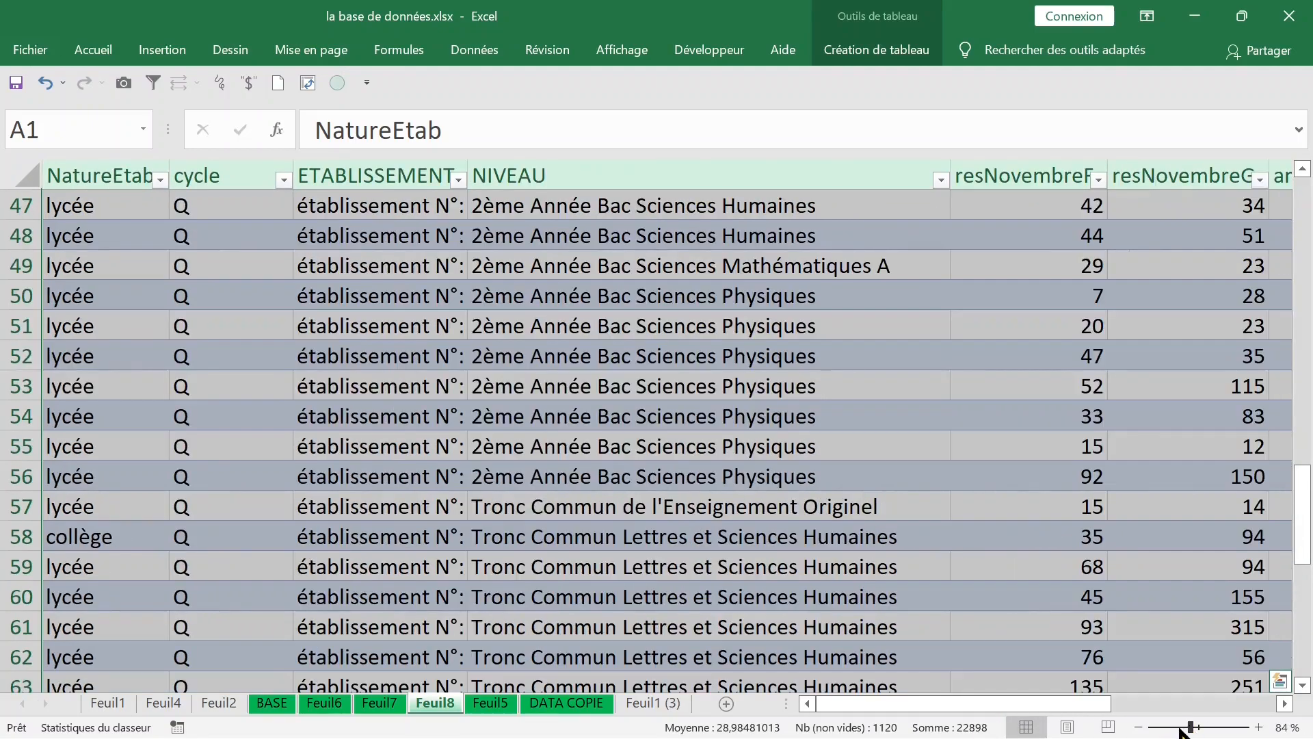
click(1084, 540)
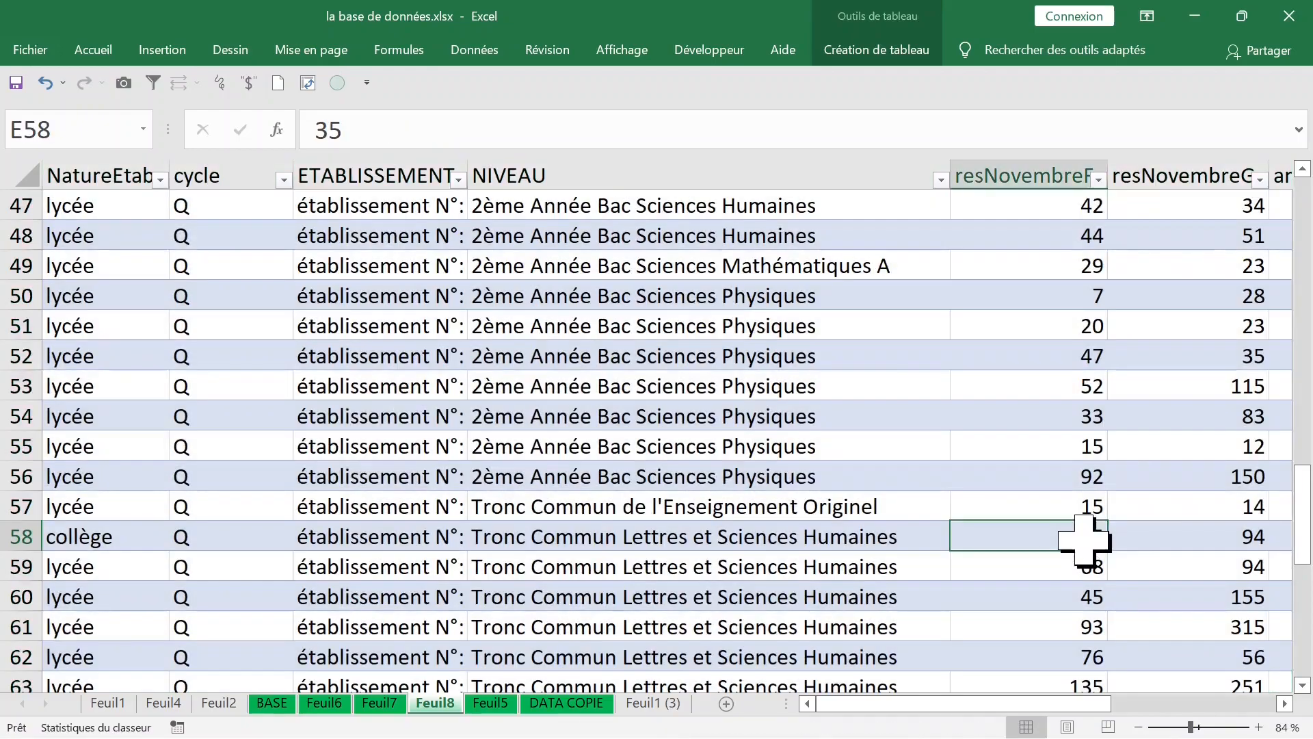
scroll(1085, 527, up, 3)
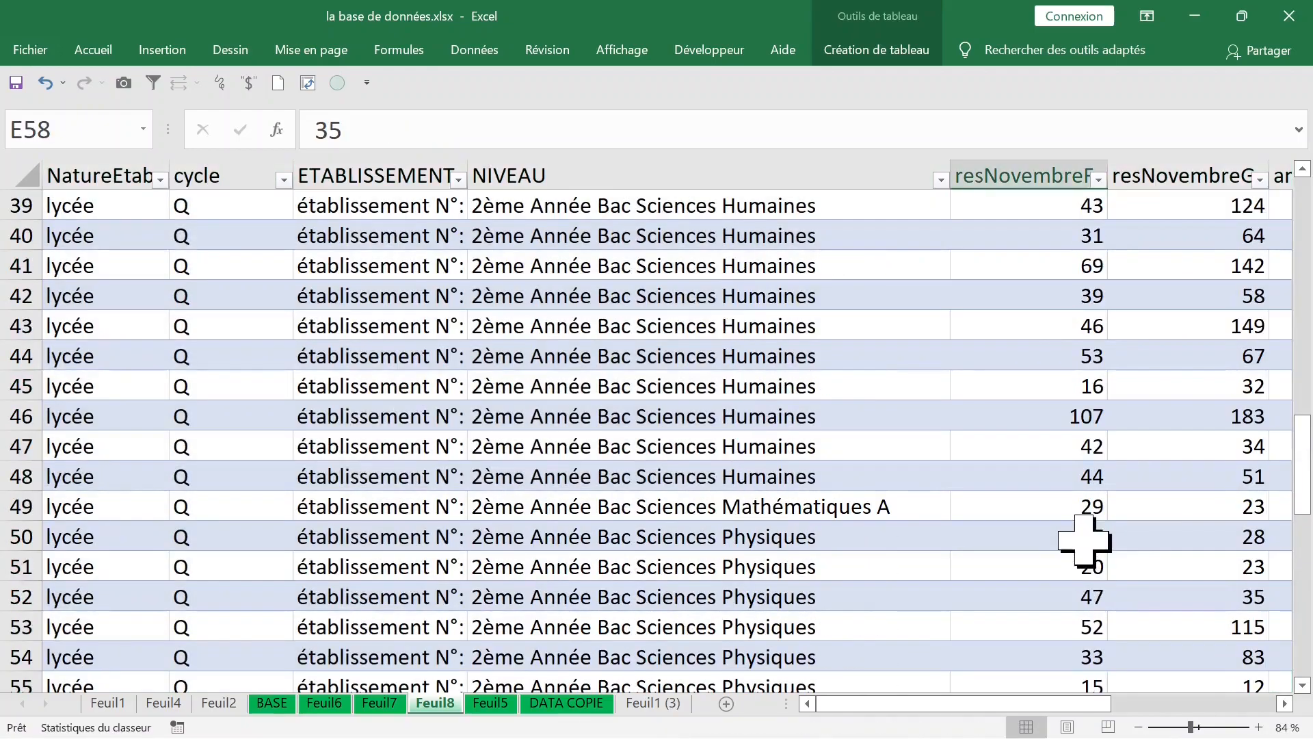
Step: Return to the PivotTable on Feuil5 and display its field list
click(490, 705)
scroll(734, 594, up, 8)
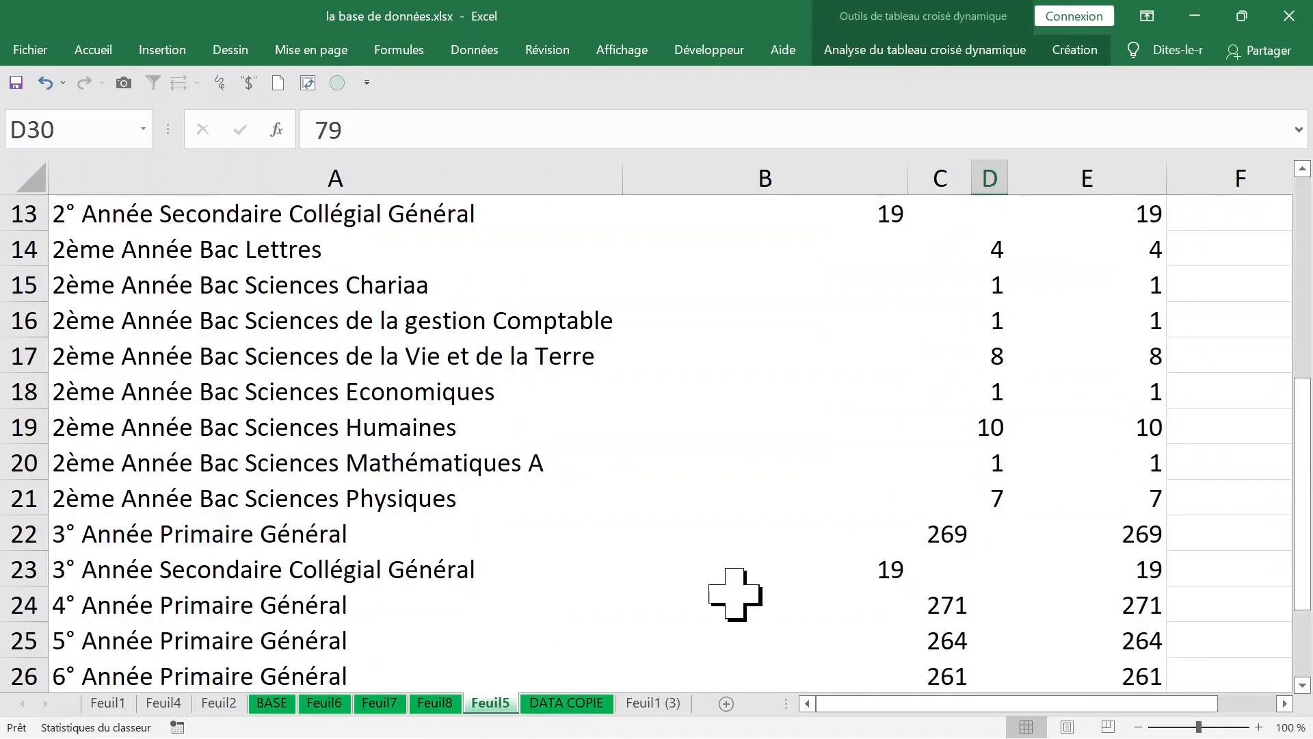
click(737, 431)
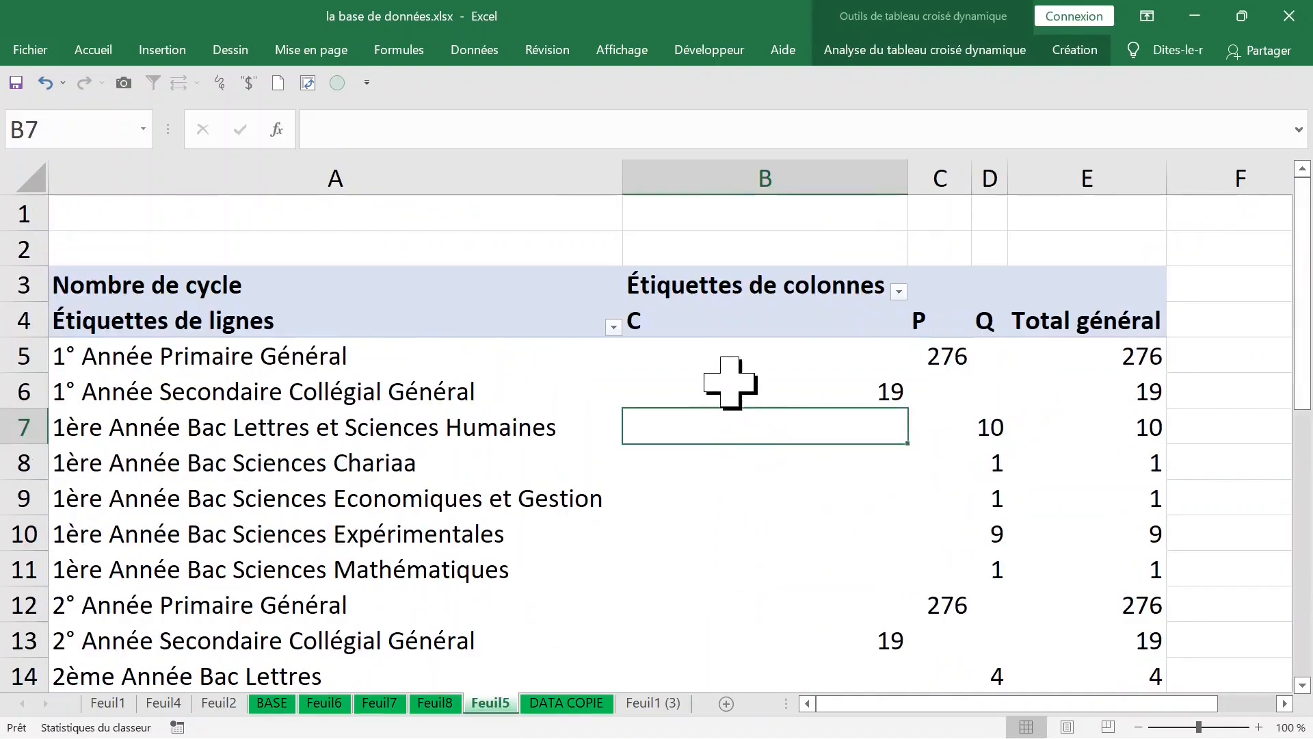
click(926, 50)
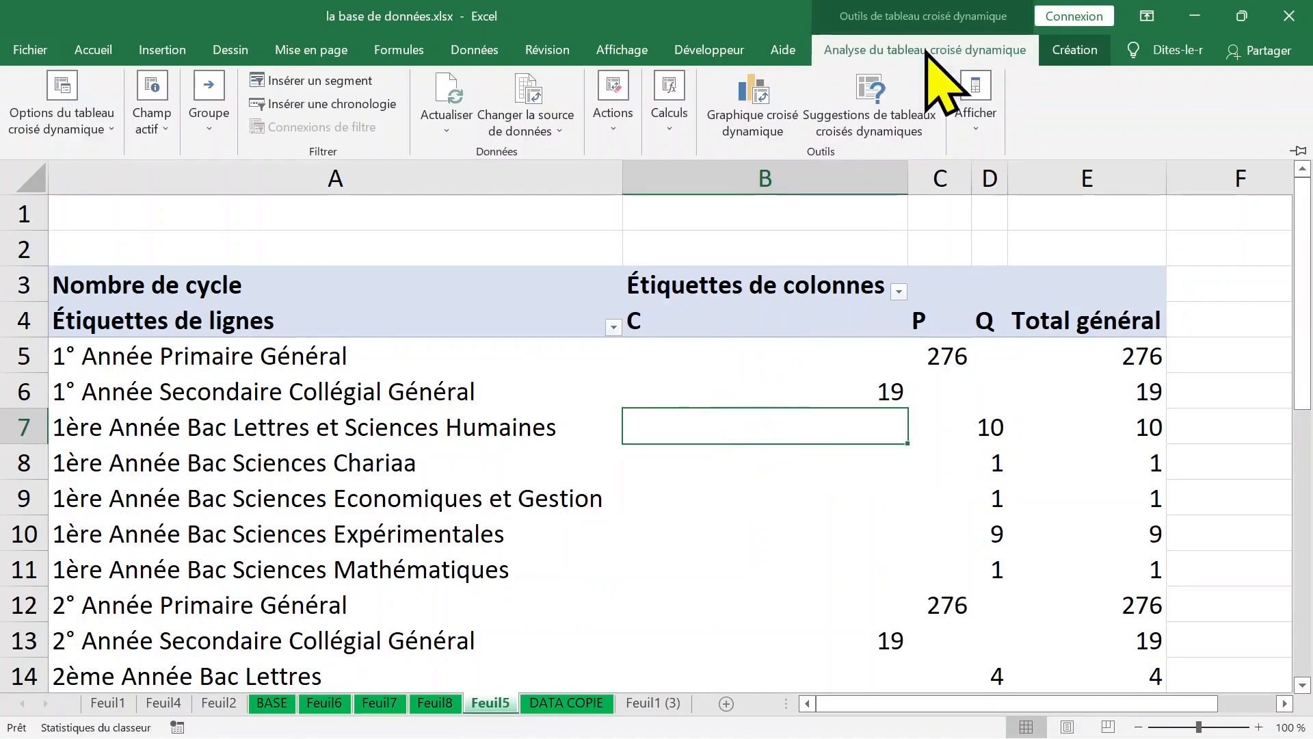
click(978, 110)
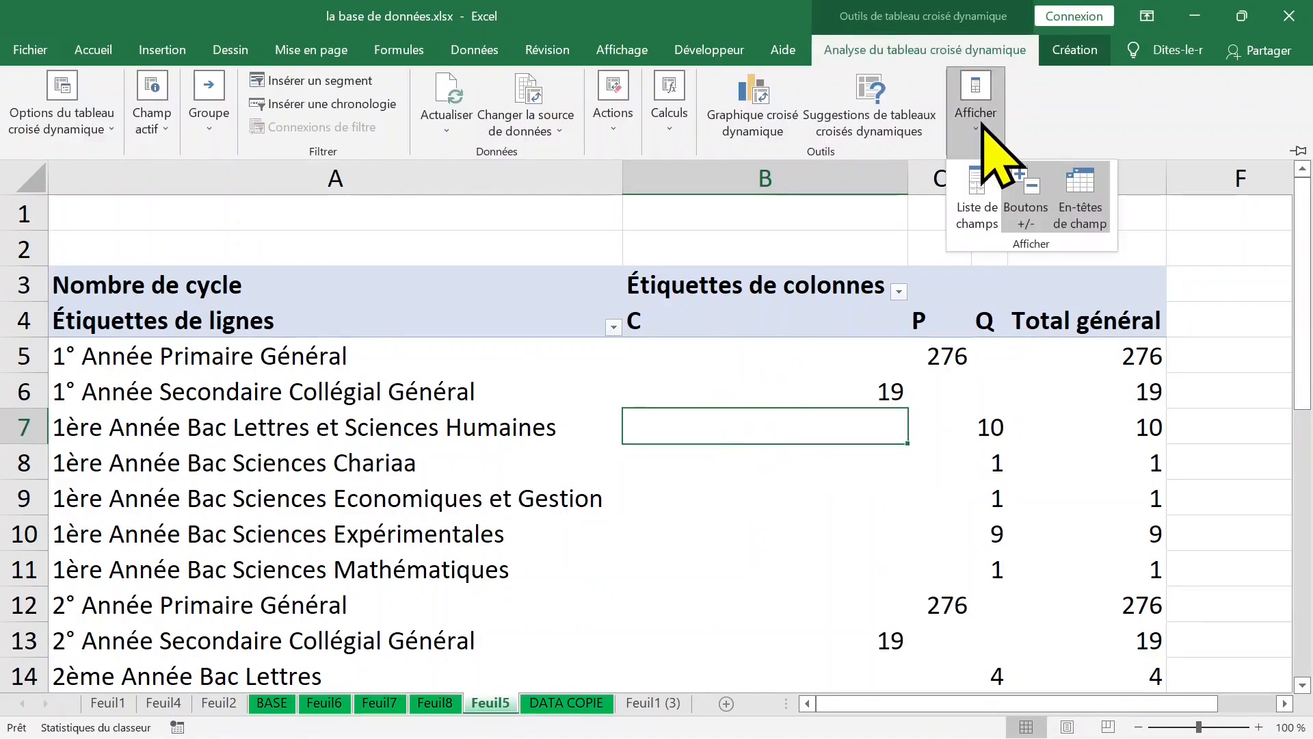
click(992, 195)
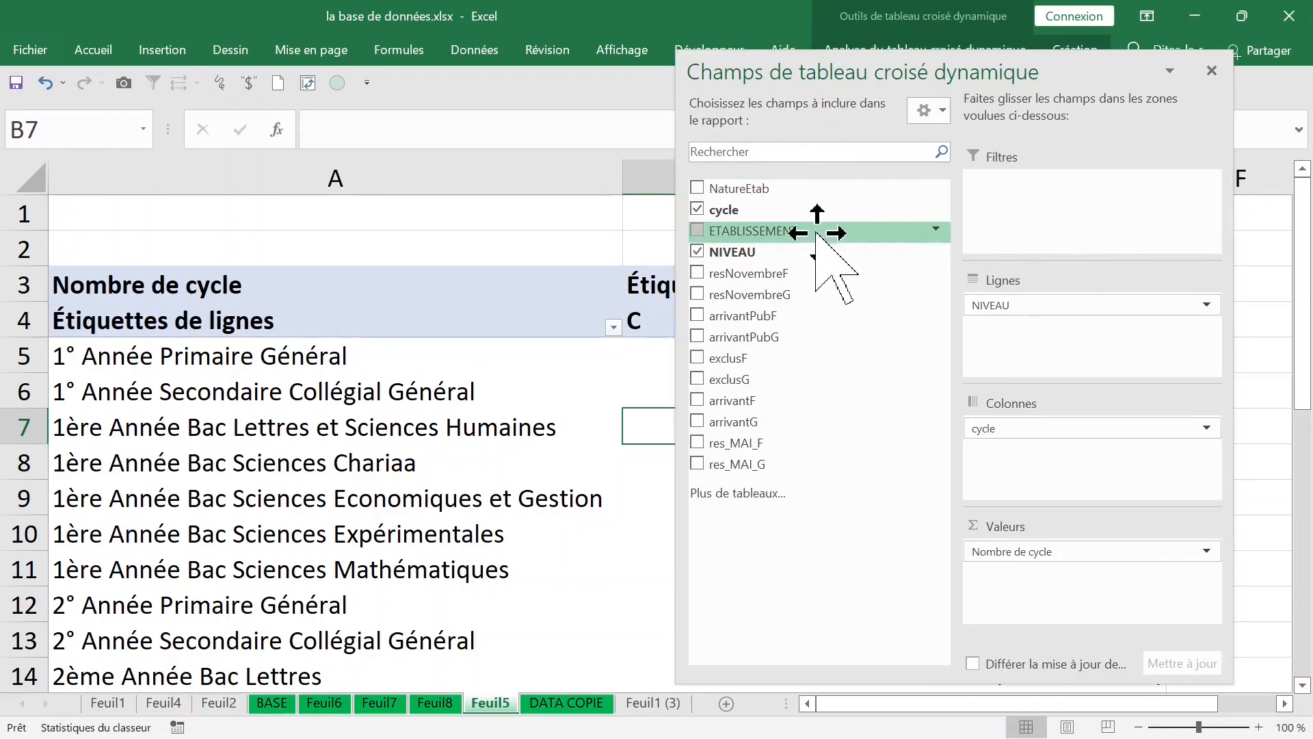
Step: Move cycle to the report filter, replace the cycle count with the sums of resNovembreF and resNovembreG, and close the field list
drag(1078, 429, 1036, 214)
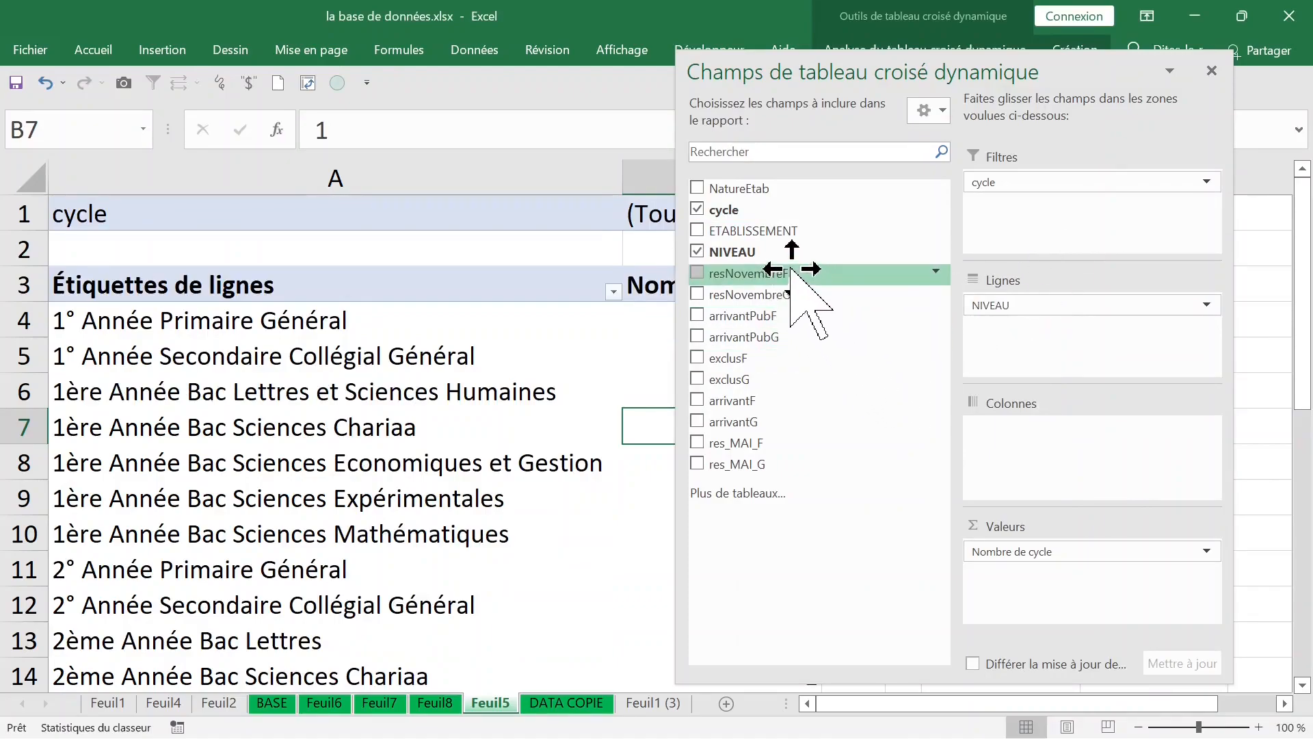
drag(754, 278, 693, 530)
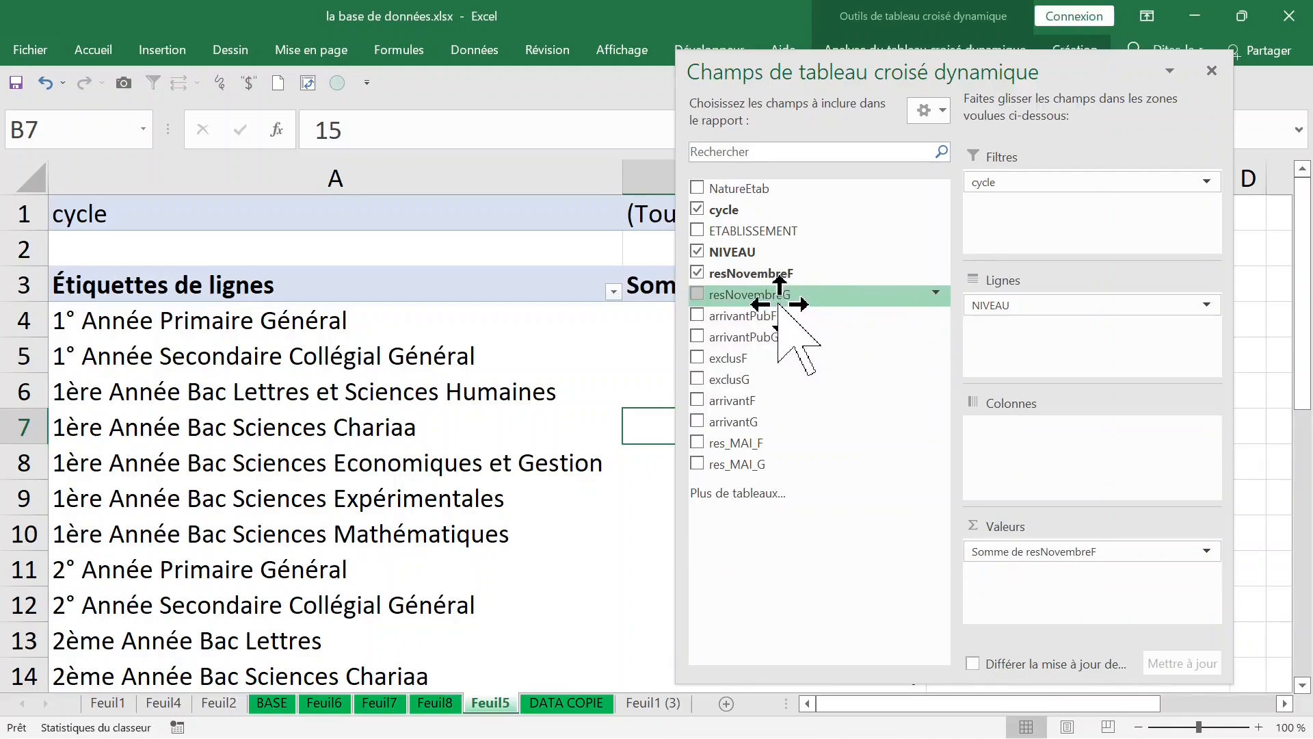
mouse_move(778, 302)
mouse_down()
mouse_move(876, 410)
mouse_move(998, 496)
mouse_move(1045, 593)
mouse_move(1036, 578)
mouse_up()
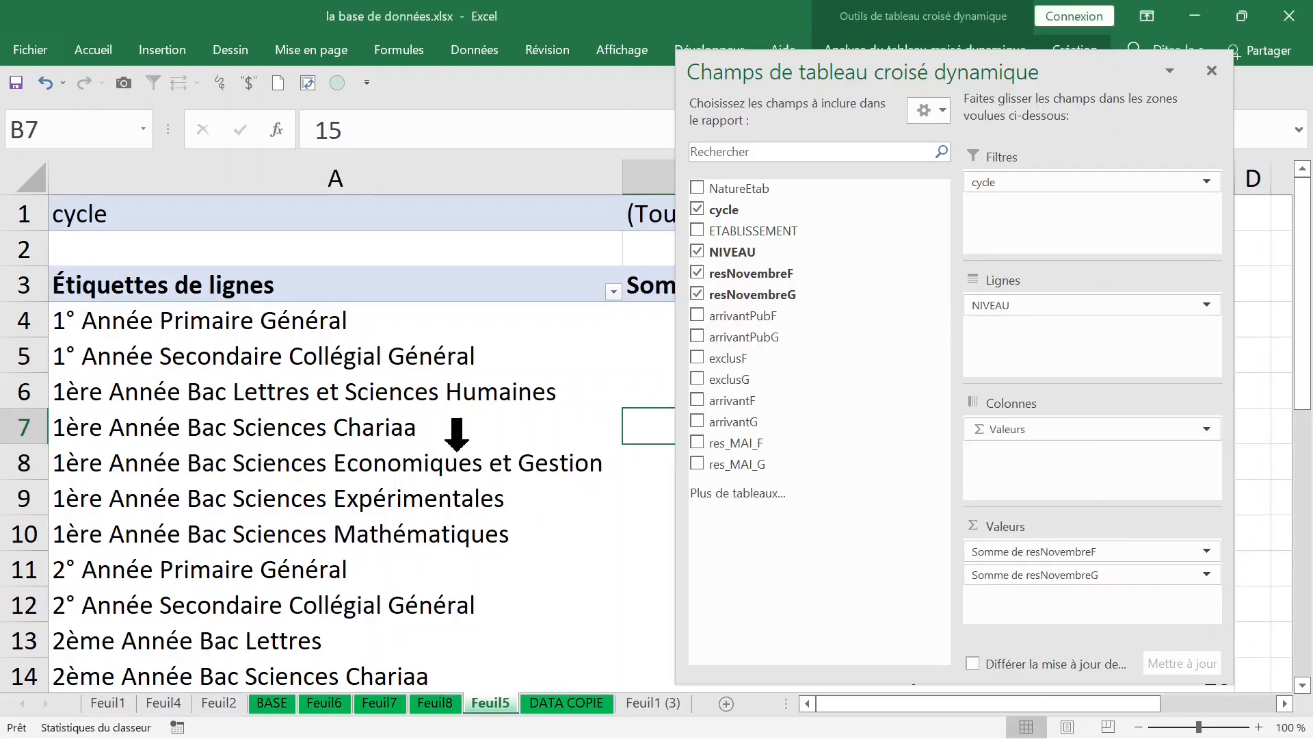
click(457, 434)
click(469, 421)
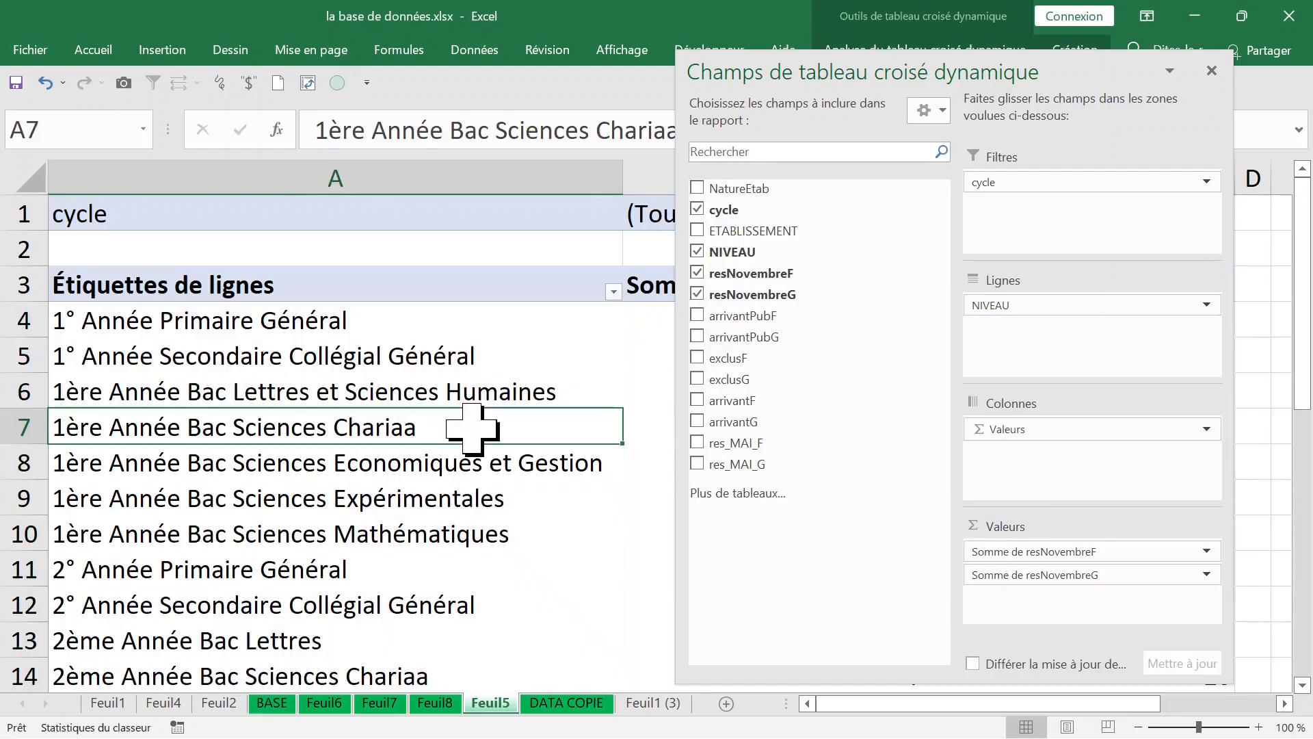
click(1211, 69)
click(855, 329)
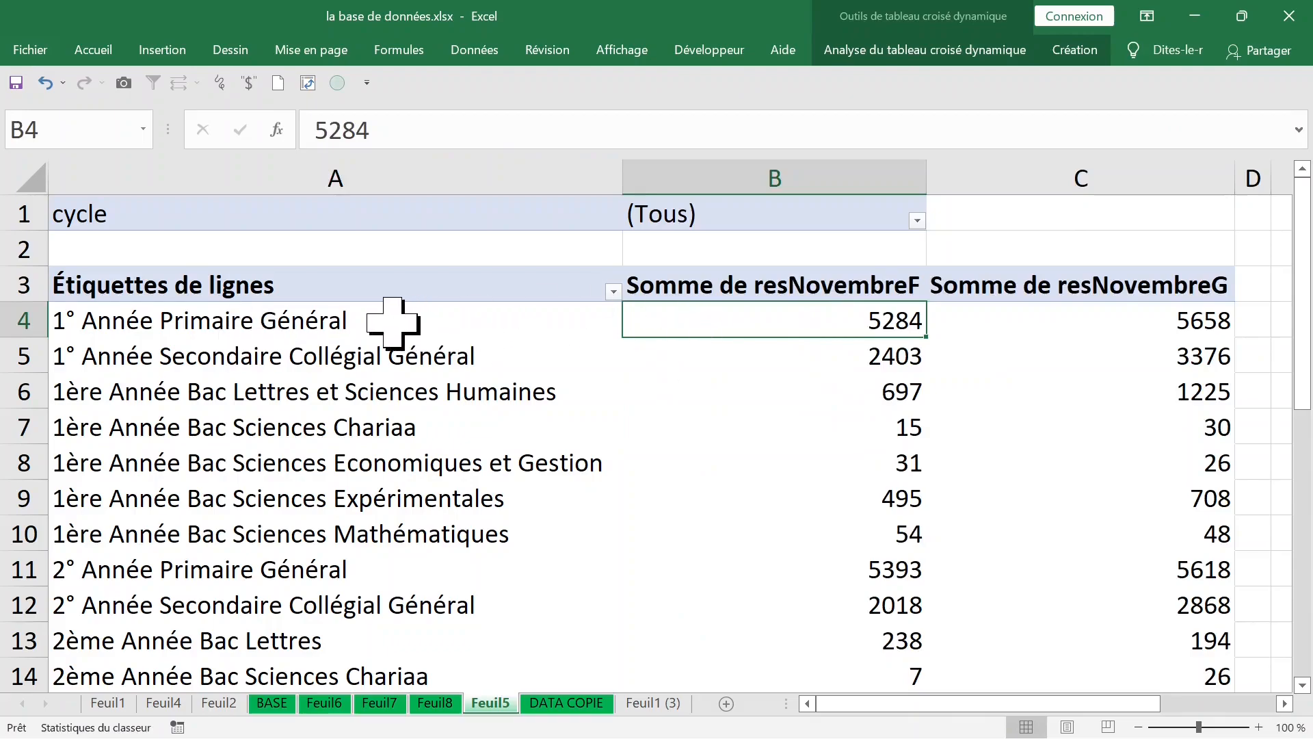
Step: Filter the PivotTable to cycle P
click(917, 221)
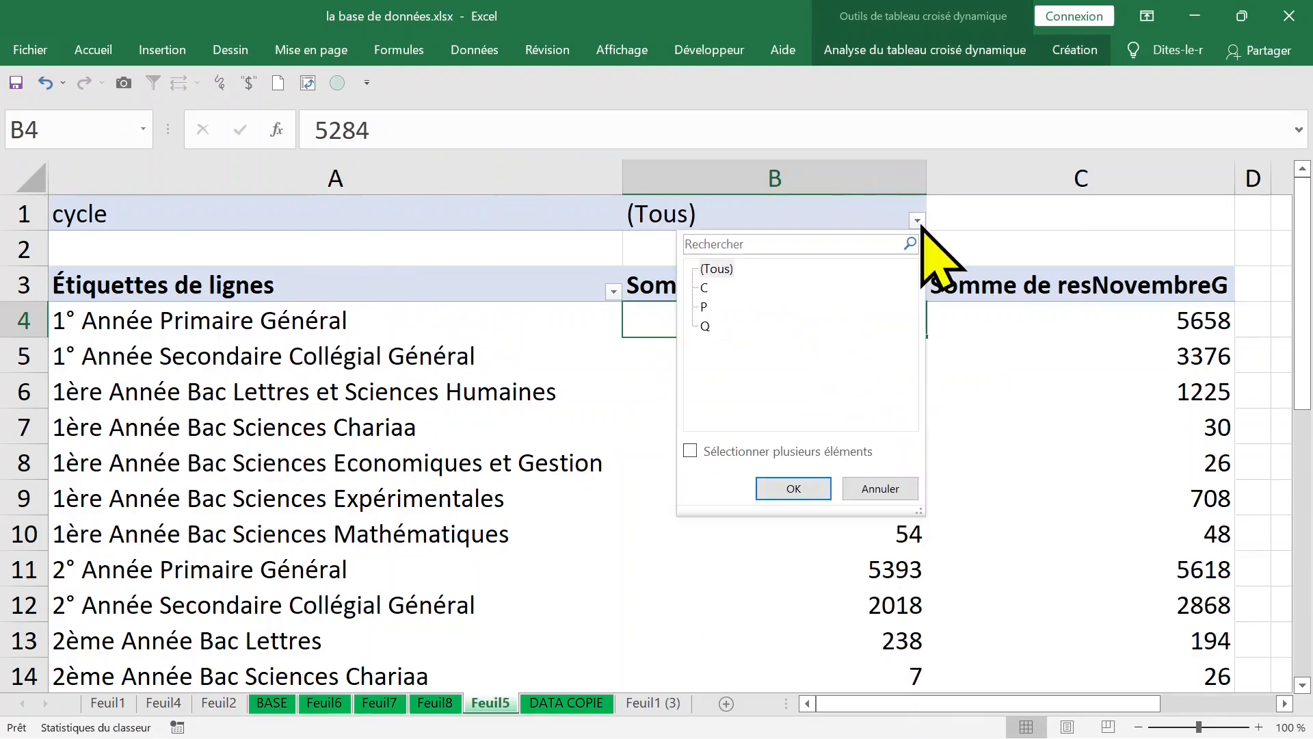
click(704, 307)
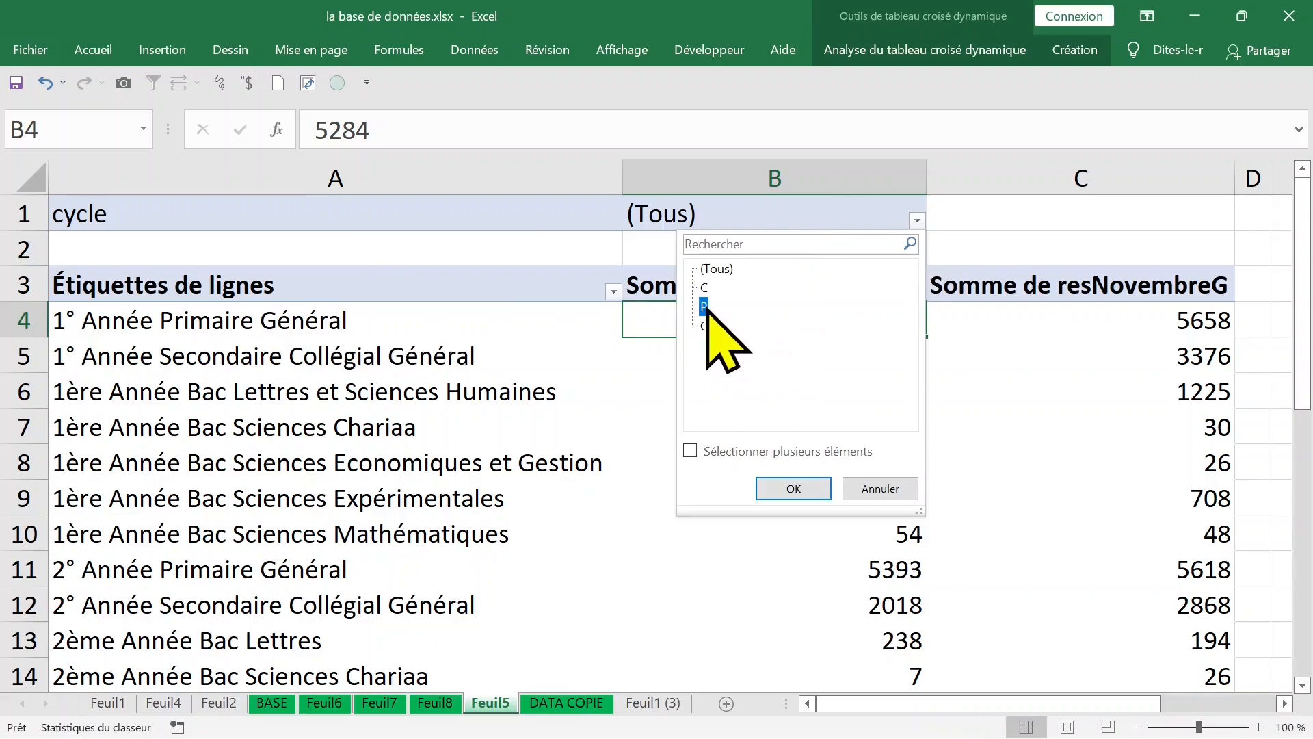
click(792, 486)
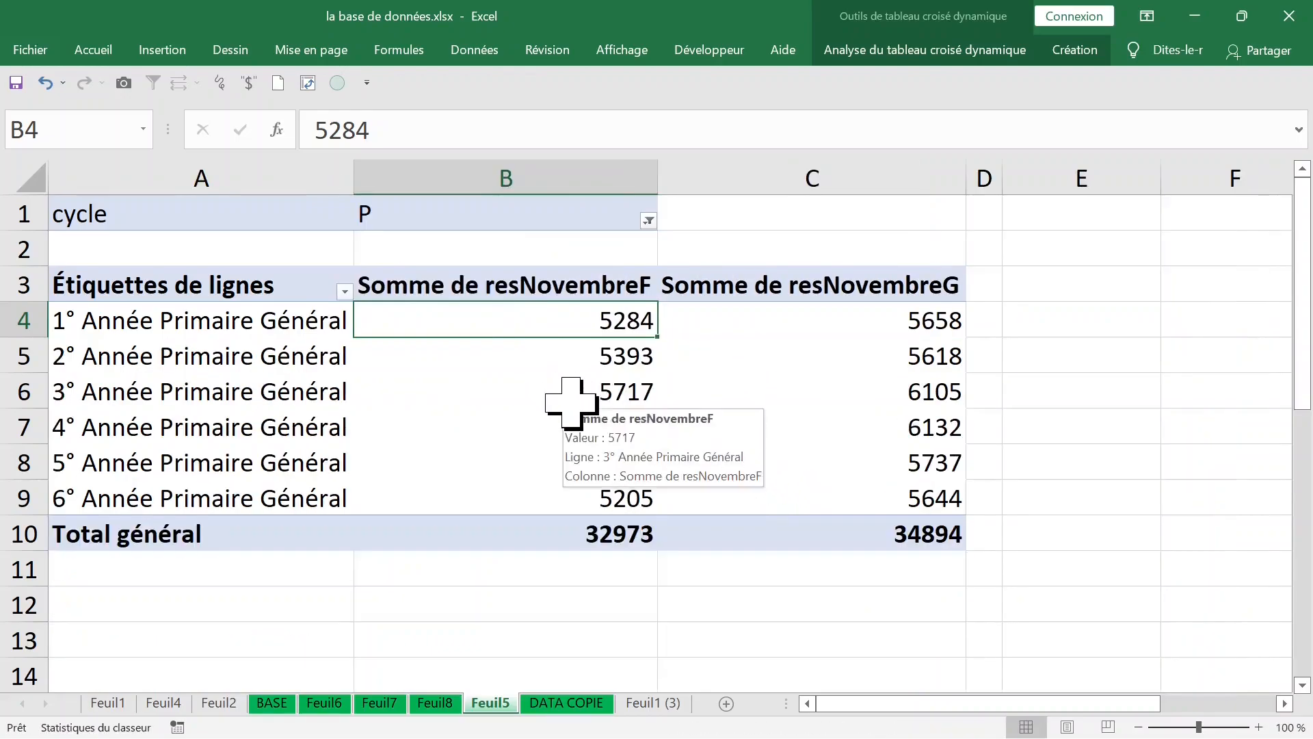
Step: Change the cycle report filter to Q
click(648, 220)
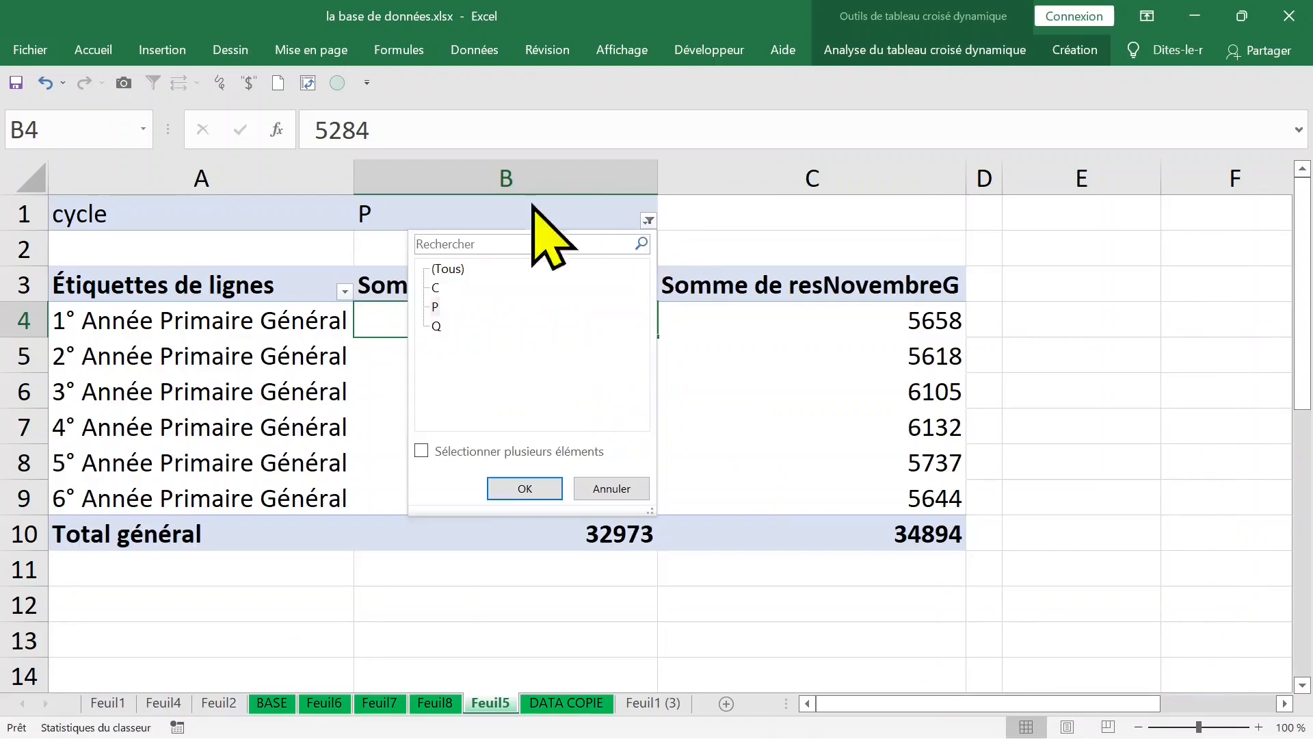
click(437, 327)
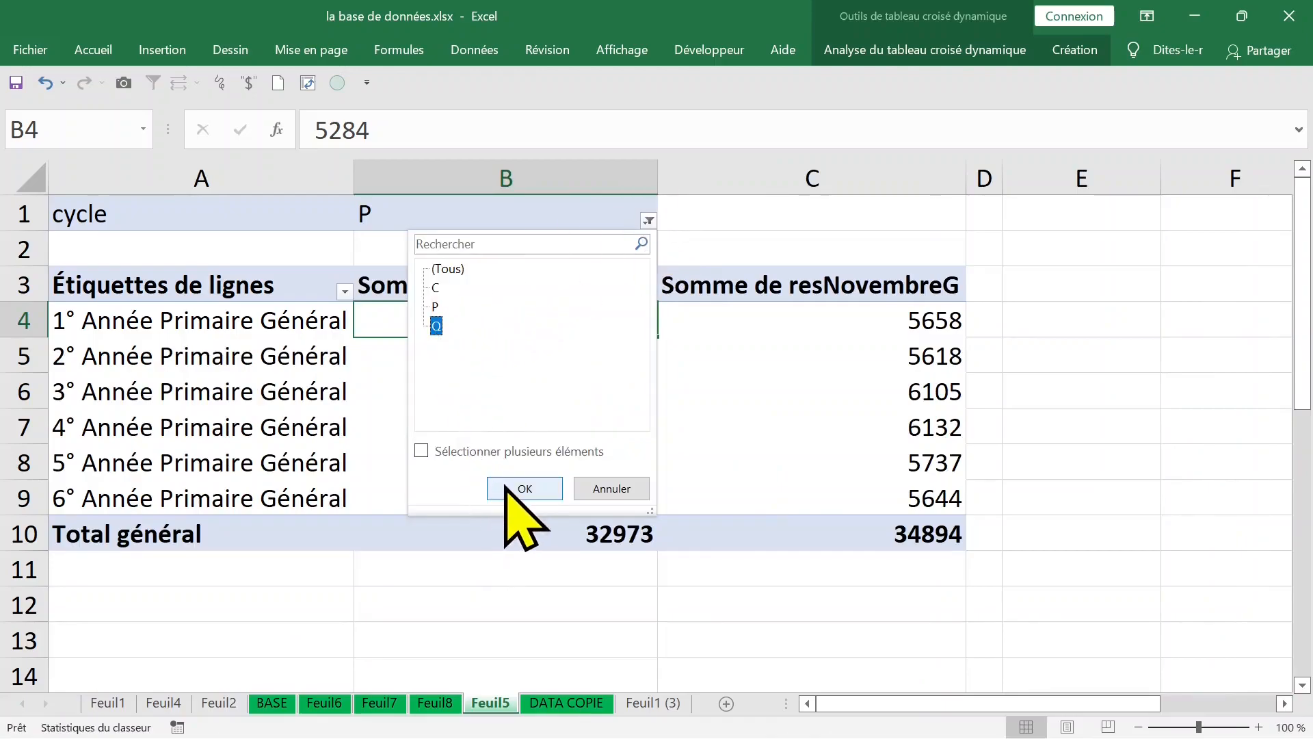
click(522, 487)
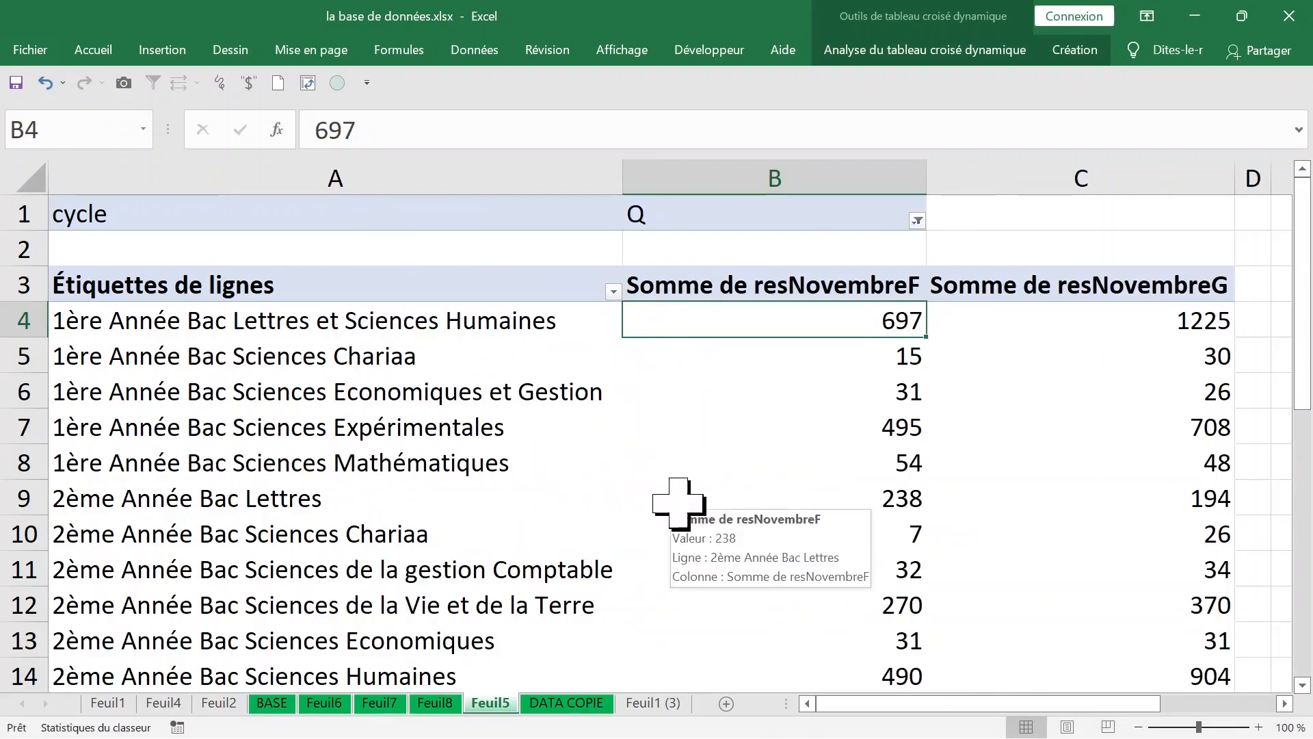
Step: Switch the PivotTable's cycle filter to C and check the sums per level
click(917, 220)
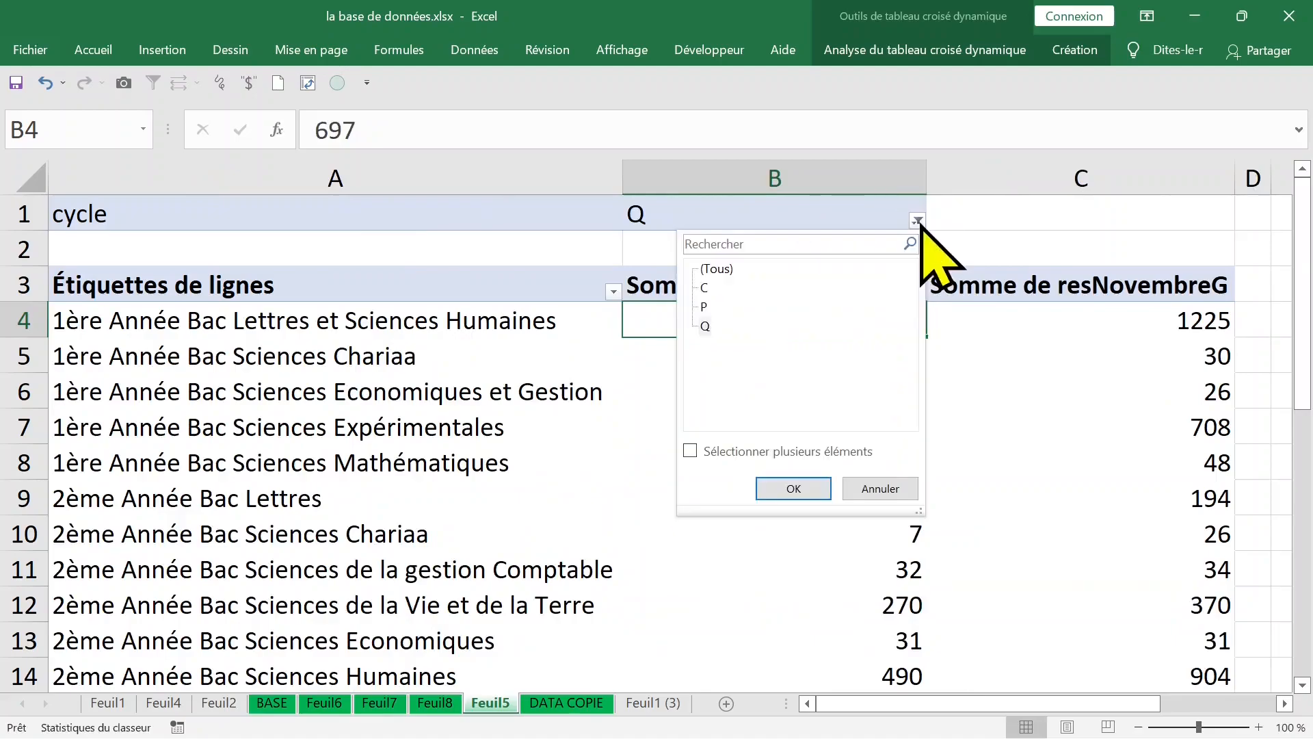
click(706, 288)
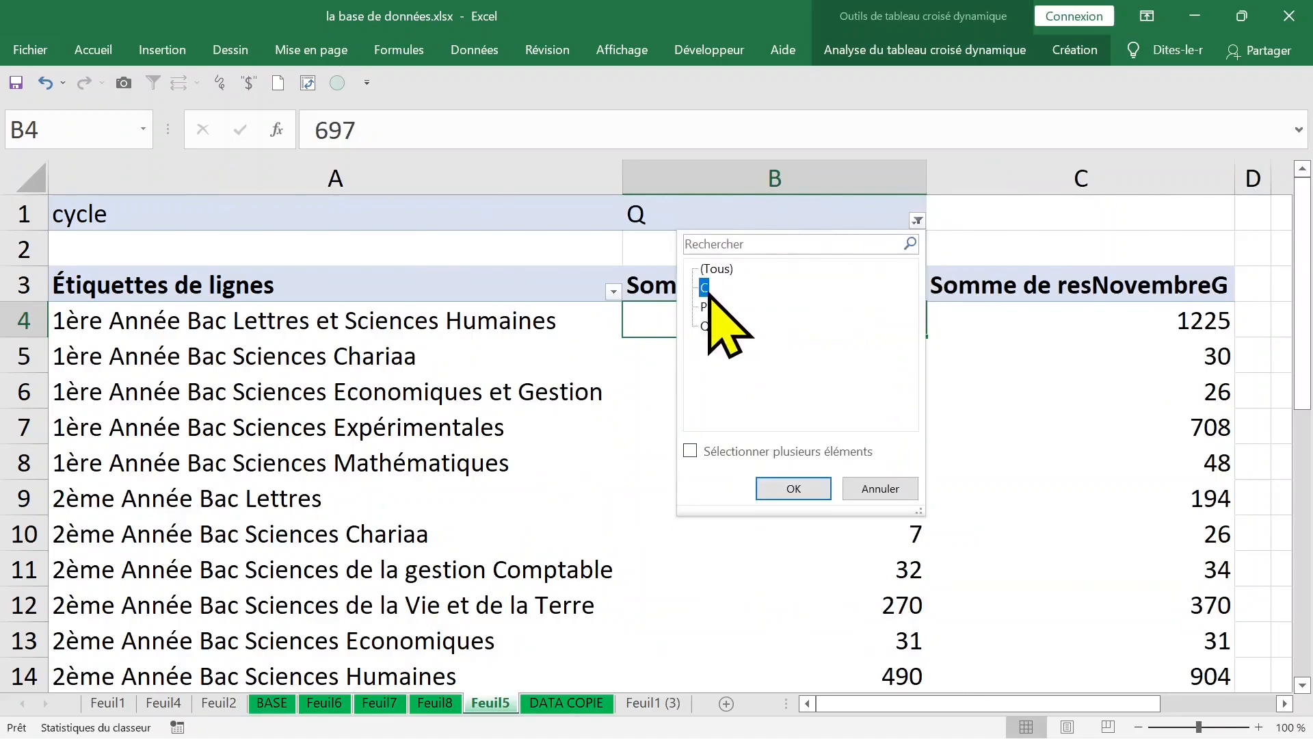
click(792, 489)
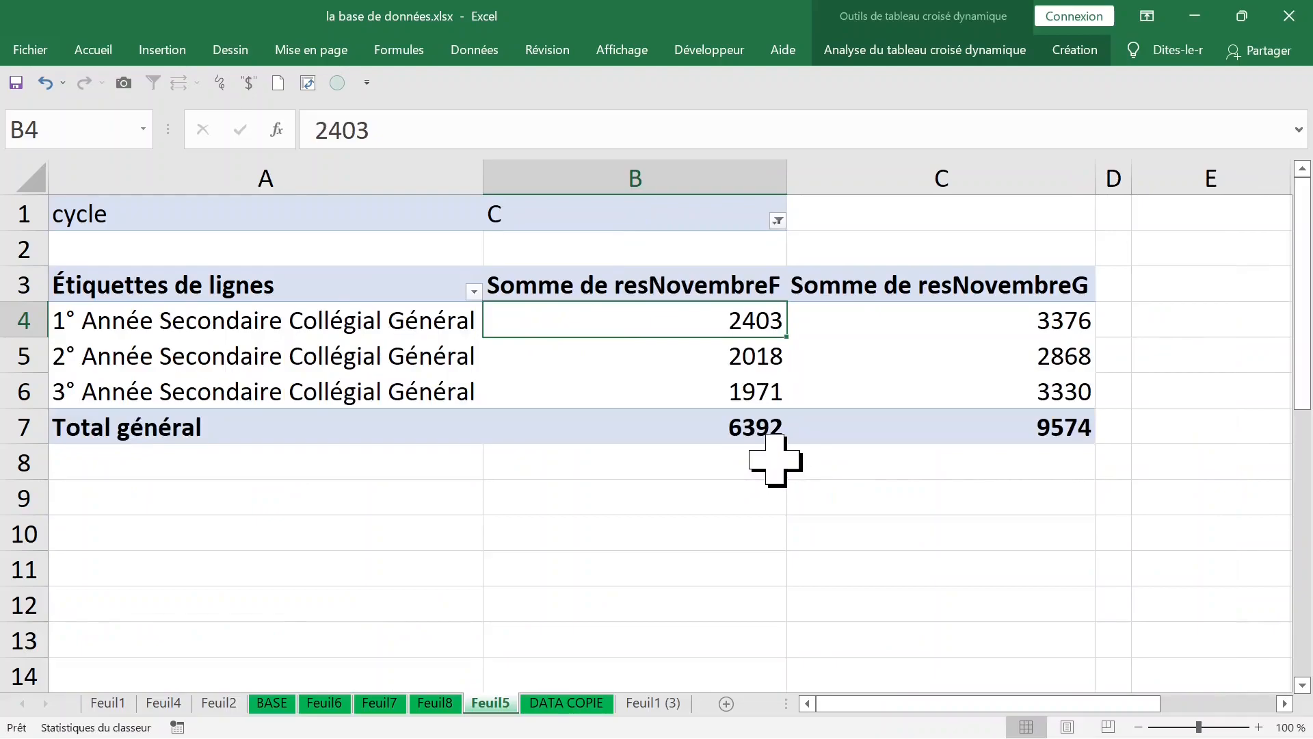
mouse_move(785, 426)
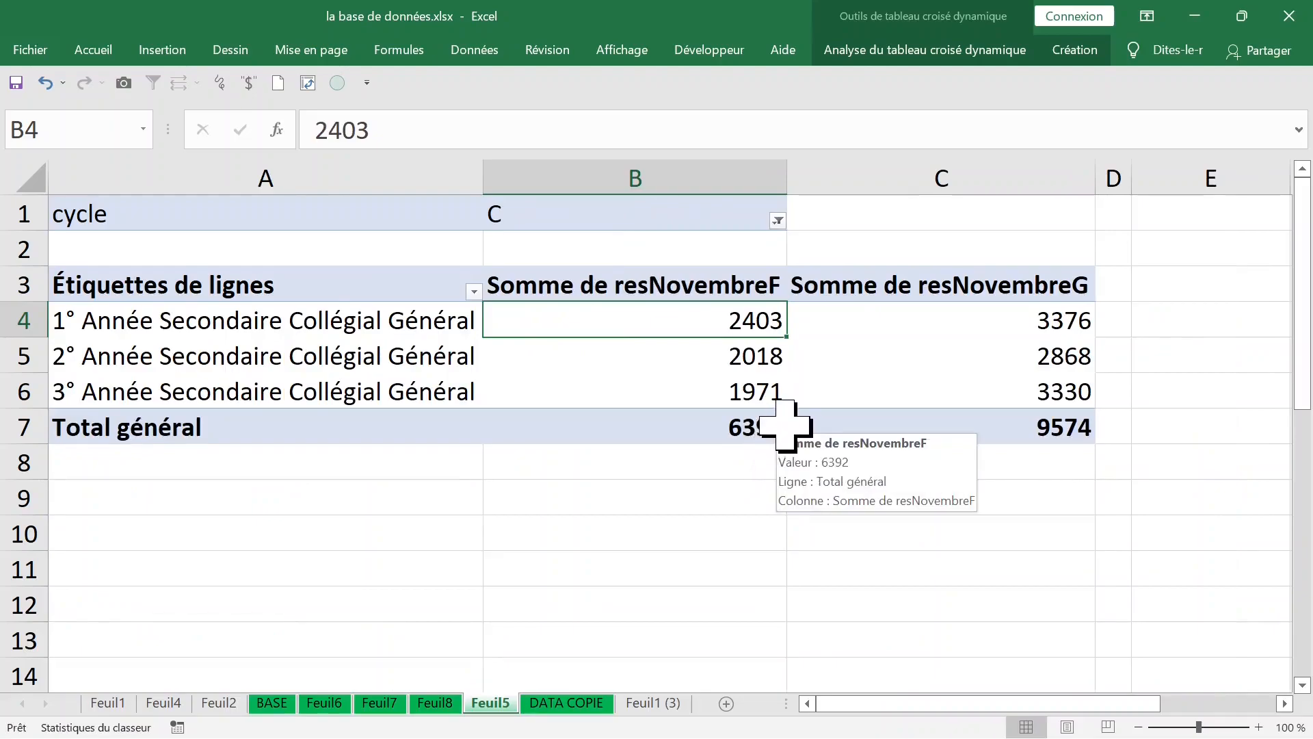
click(672, 354)
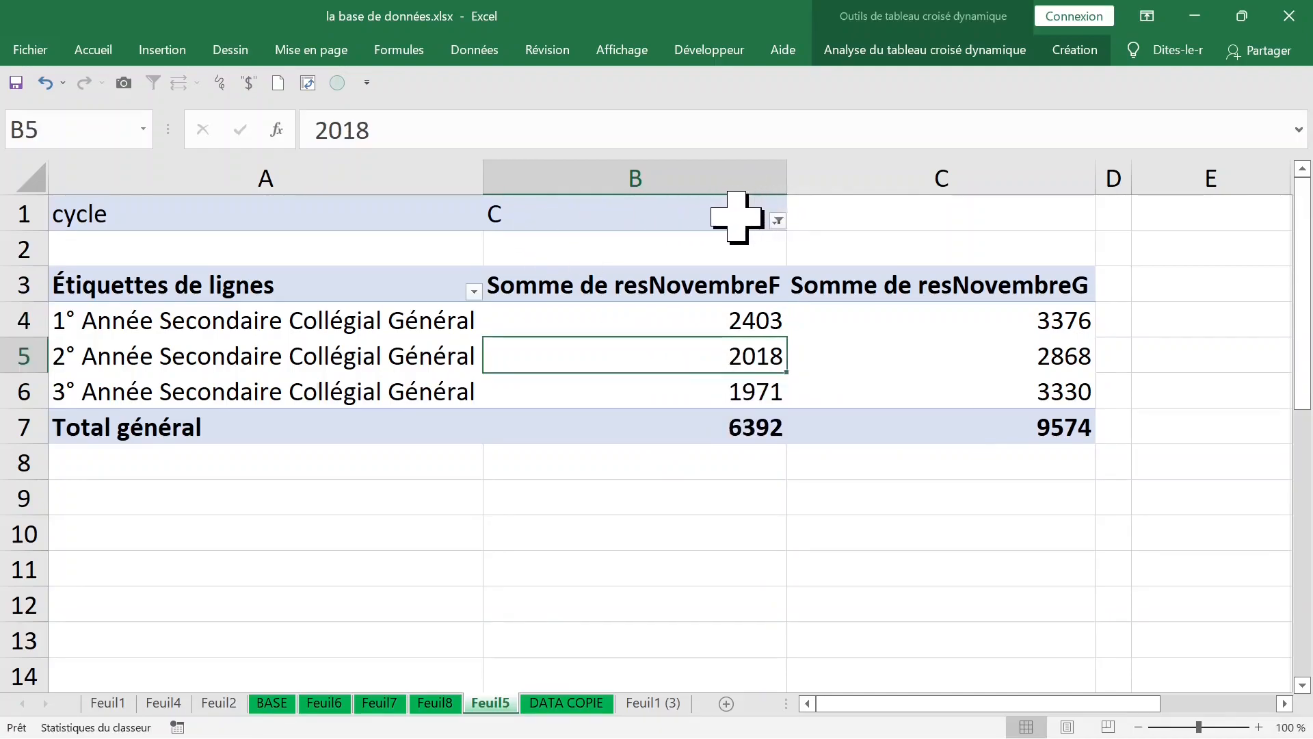
Step: Display the field list again and move cycle from the report filter to the columns area, ahead of Valeurs
click(668, 206)
right_click(662, 212)
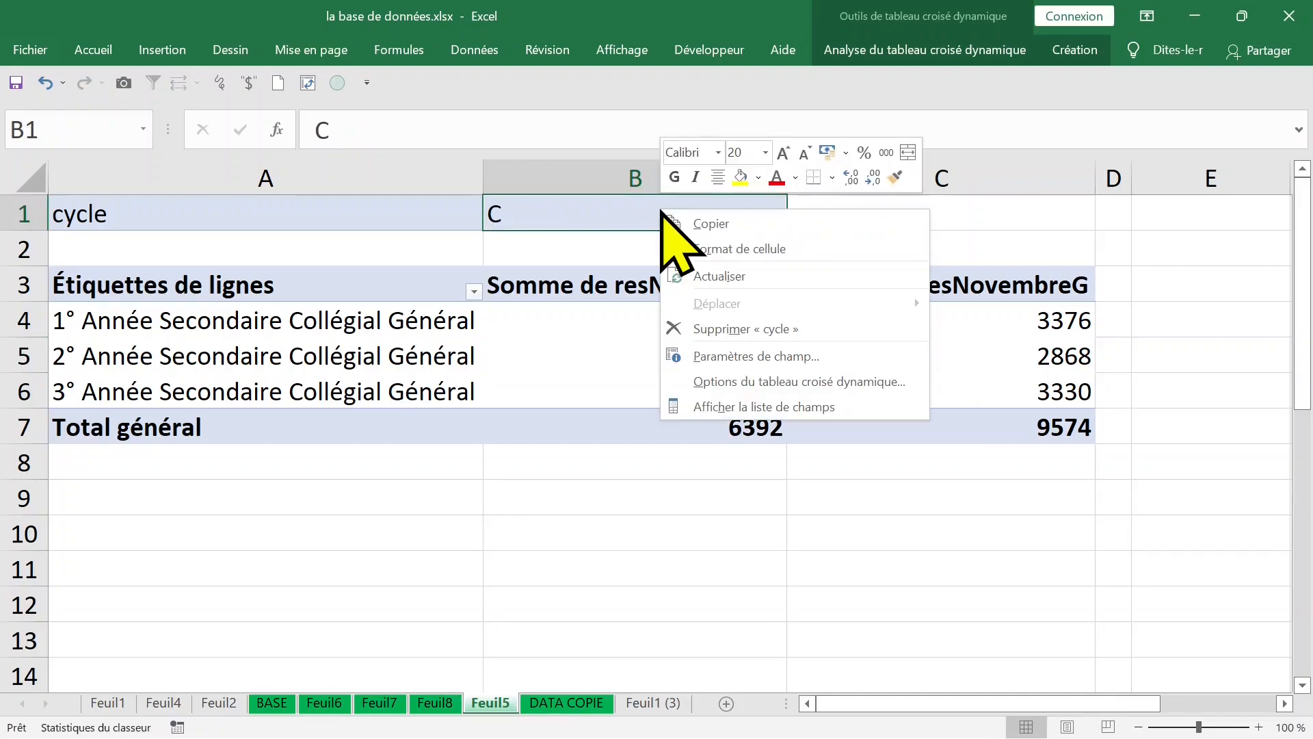
click(810, 406)
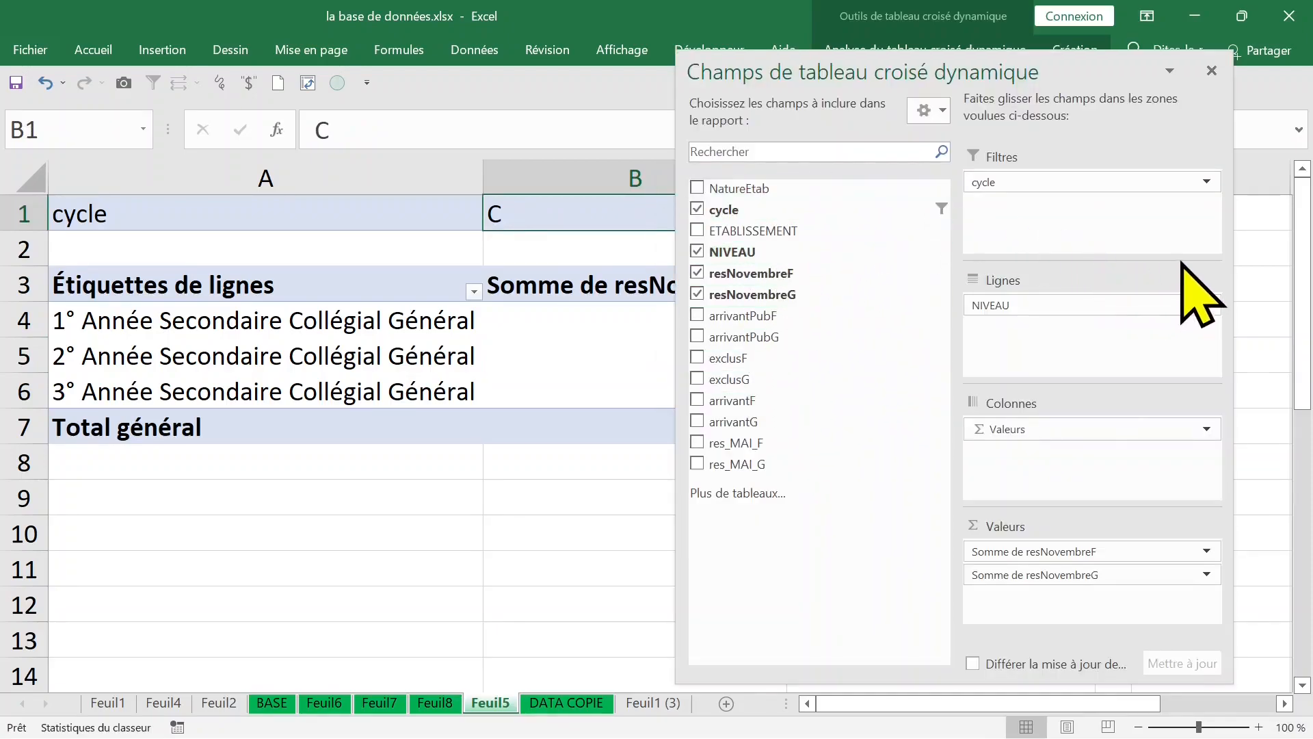
drag(1080, 190, 1061, 422)
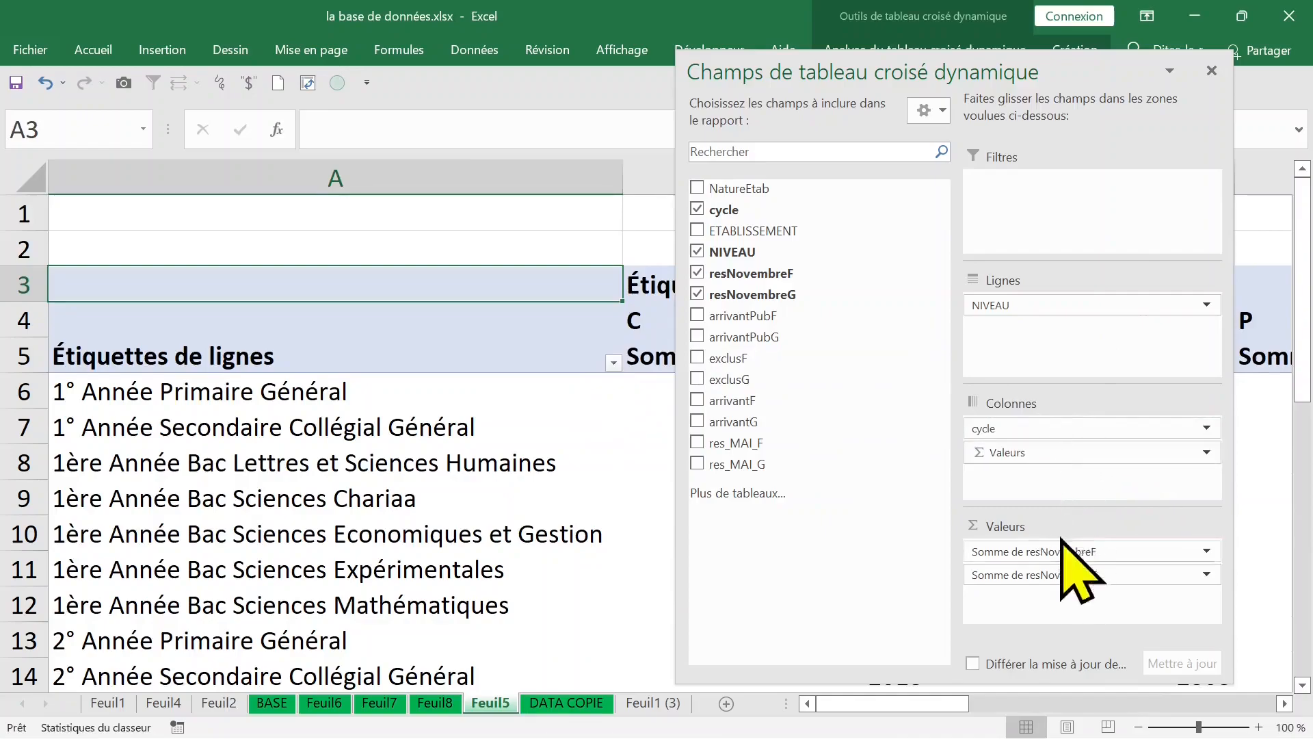
Step: Remove the value fields from the PivotTable and move cycle to the rows area above NIVEAU
drag(1049, 449, 599, 465)
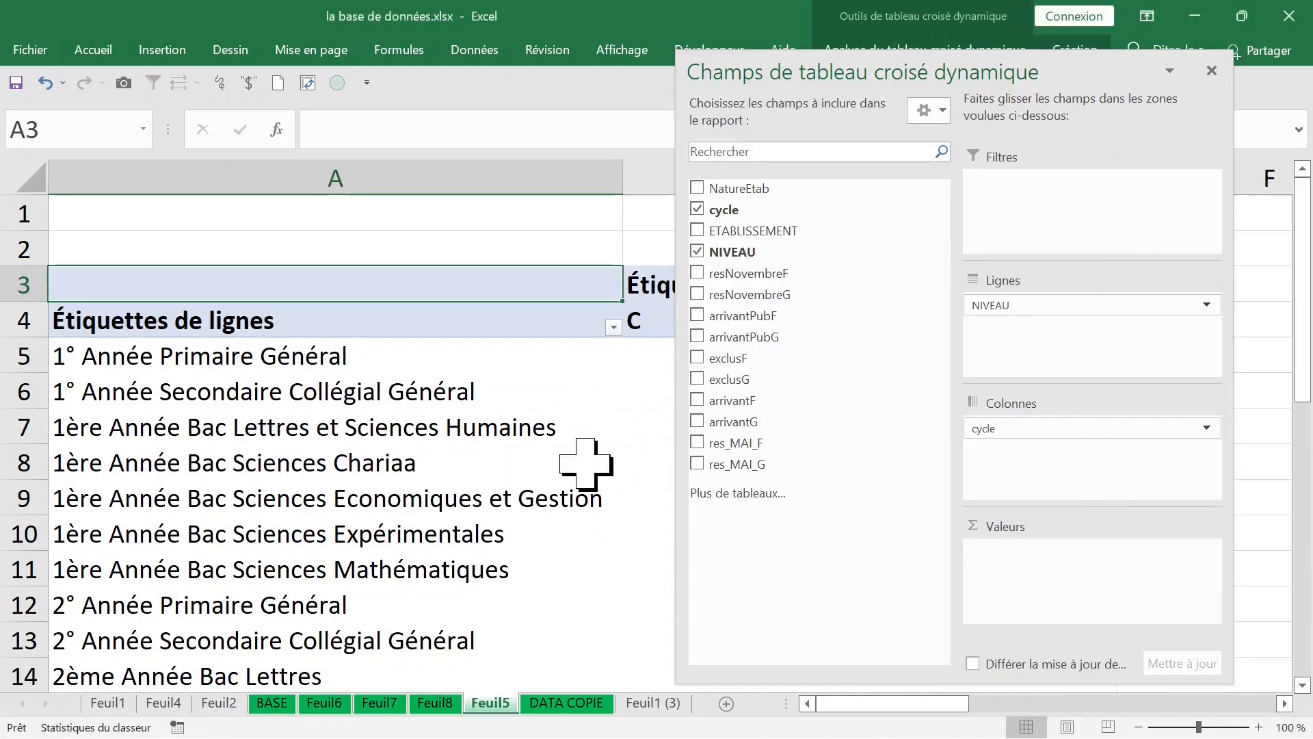
click(1085, 430)
drag(1084, 431, 1082, 304)
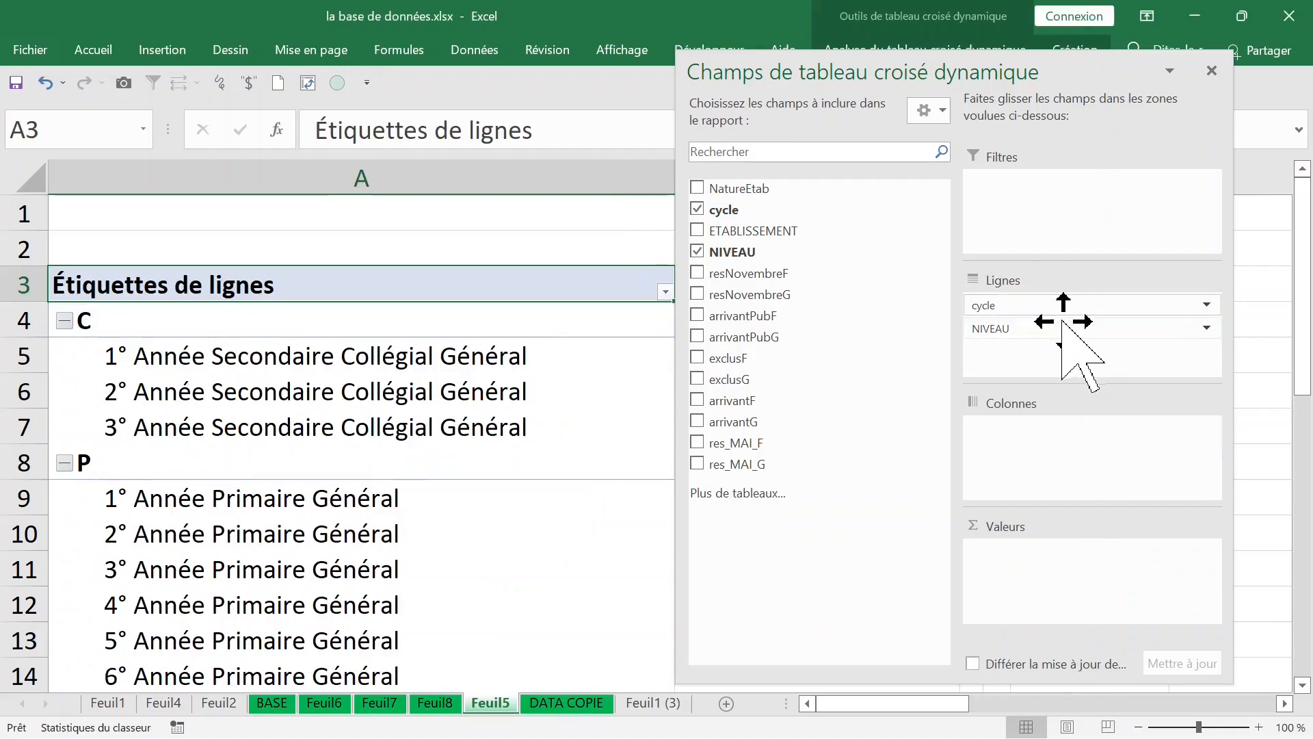
Step: Add resNovembreF and resNovembreG to the values area as sums and close the field list
click(745, 293)
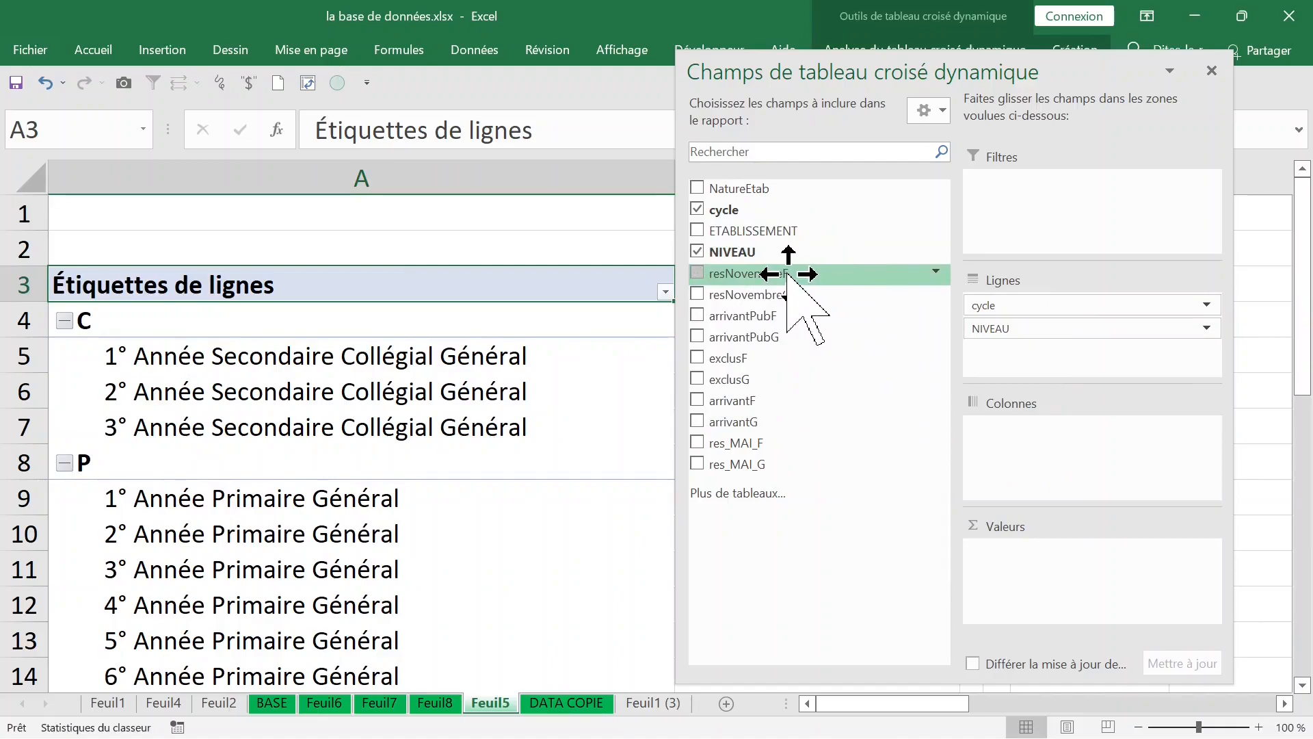
drag(786, 274, 1049, 580)
mouse_move(768, 295)
mouse_down()
mouse_move(771, 277)
mouse_move(759, 346)
mouse_move(1009, 579)
mouse_up()
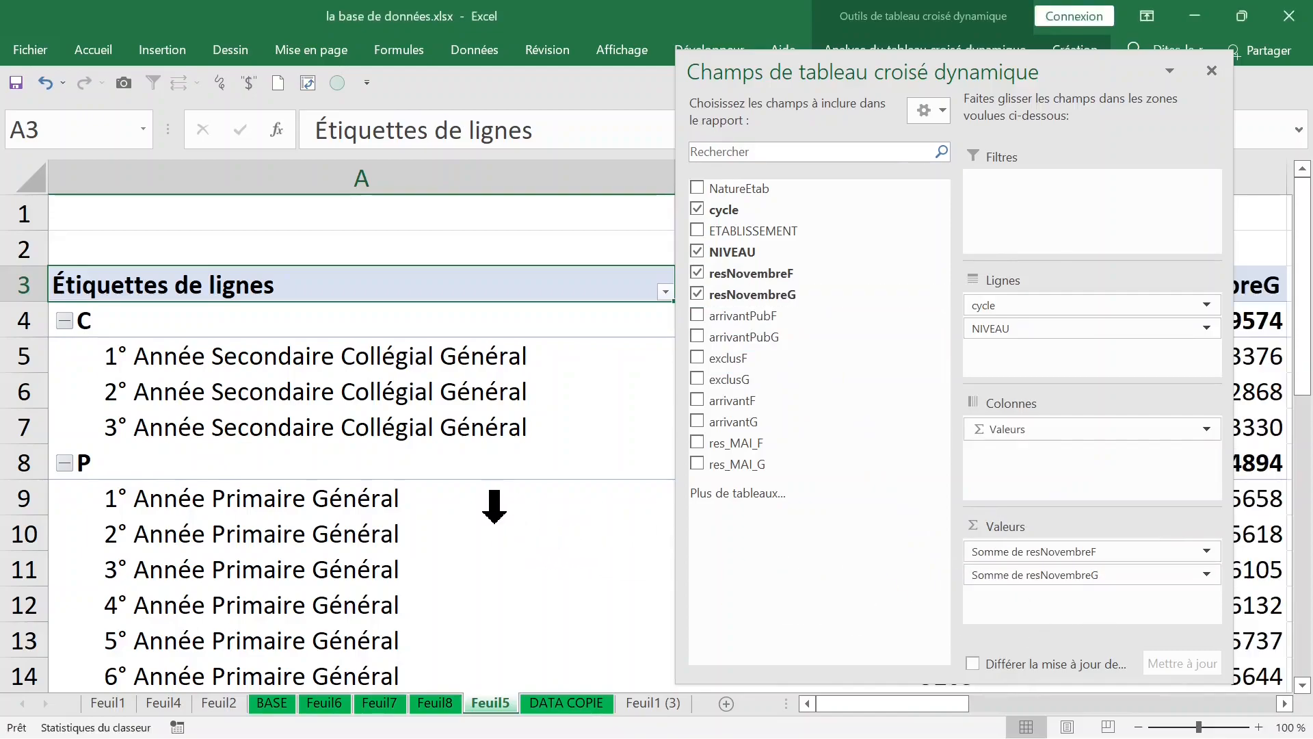
click(493, 519)
click(513, 426)
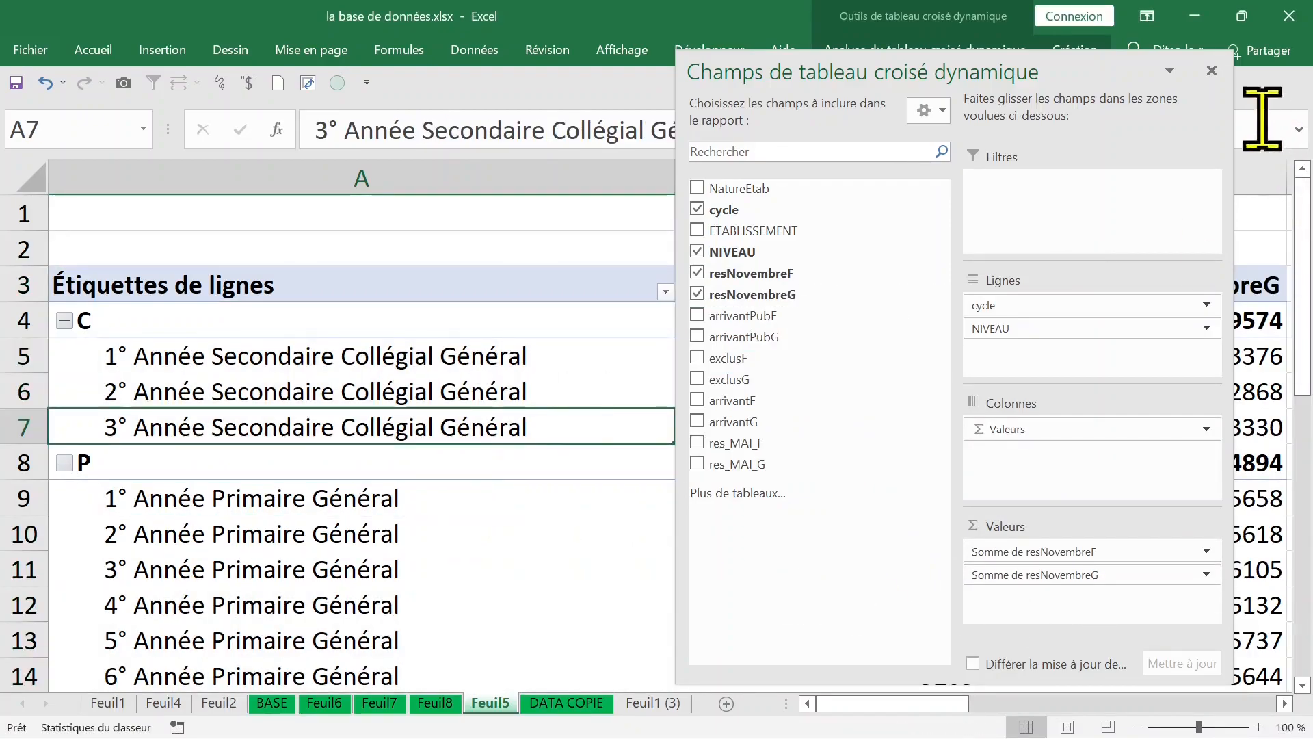
click(1222, 85)
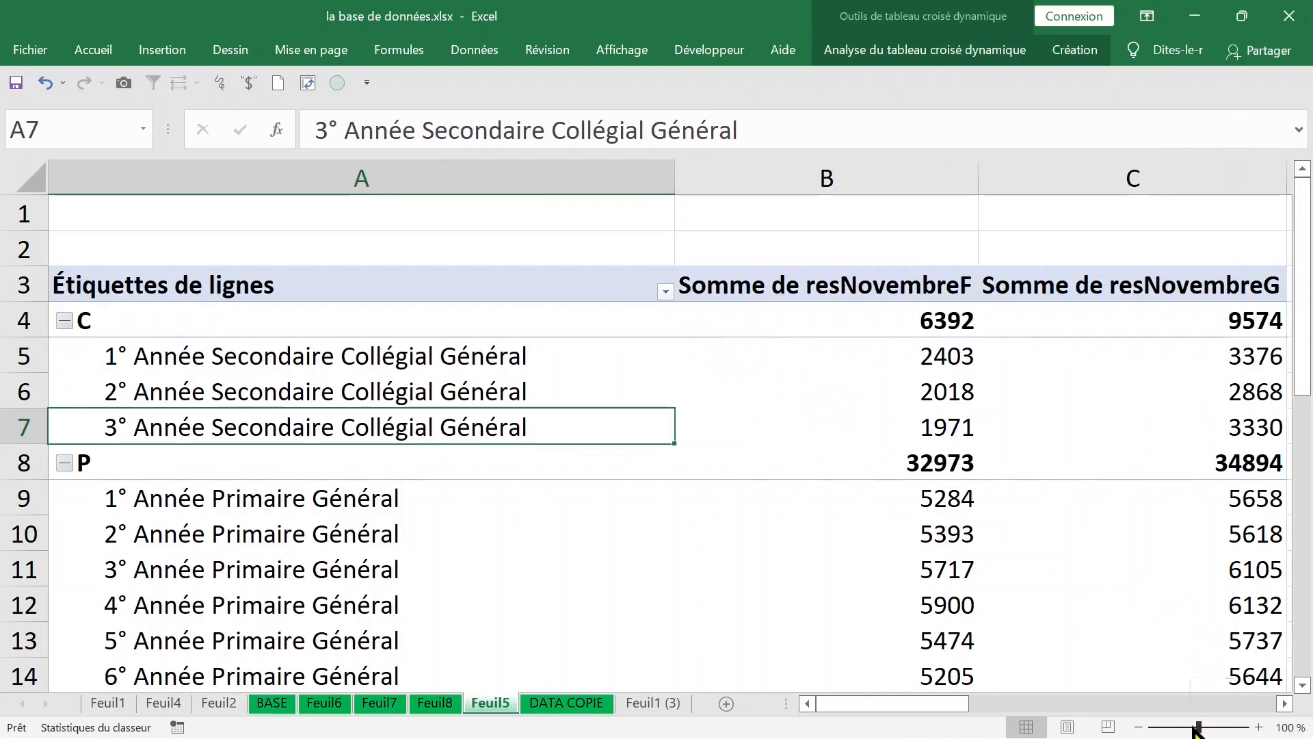
Step: Reorder the row groups so cycle P comes before cycle C by entering P over the C label in A4
drag(1195, 729, 1191, 729)
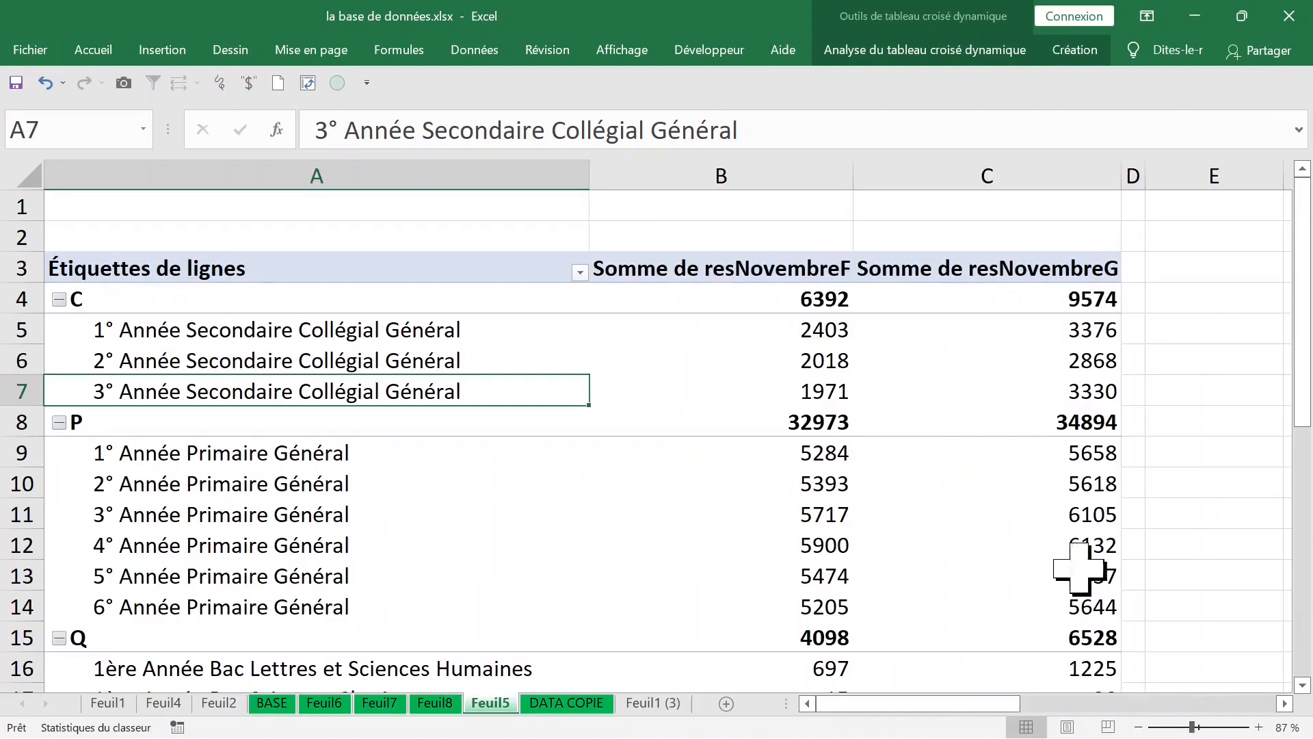
click(780, 295)
click(778, 369)
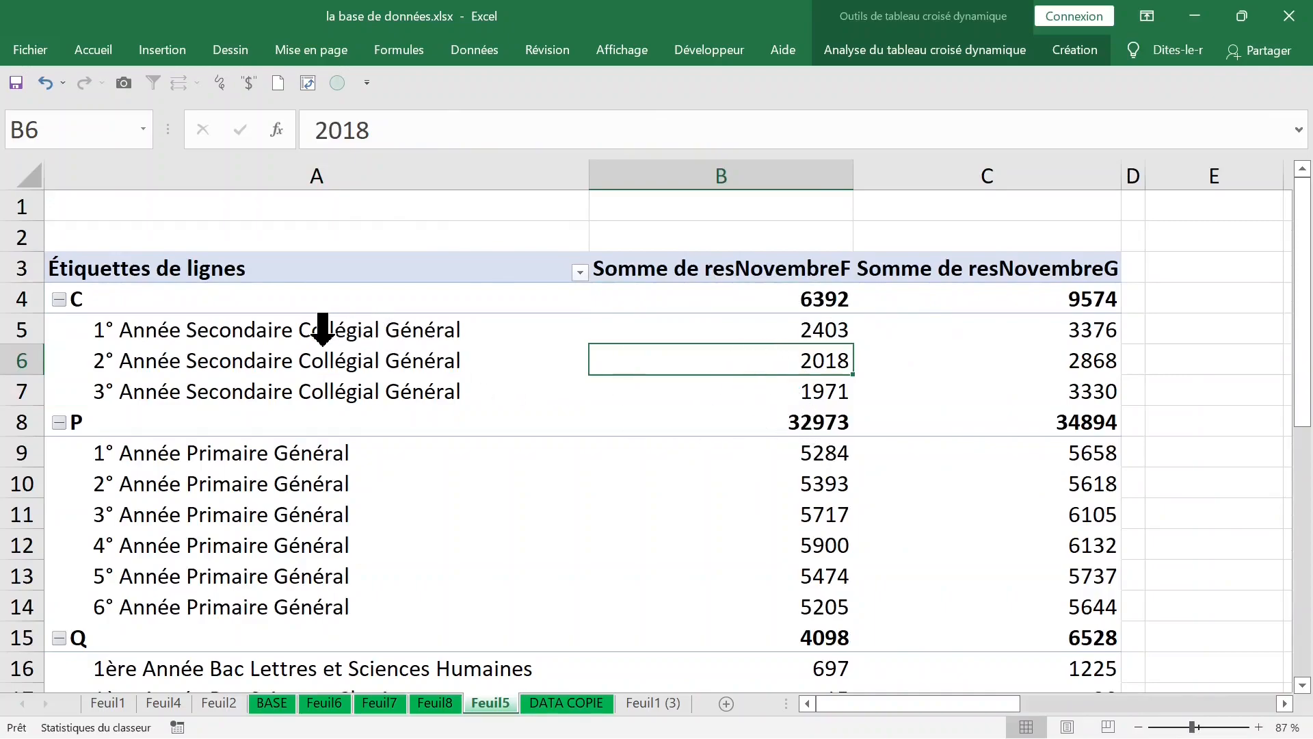
click(321, 335)
click(309, 448)
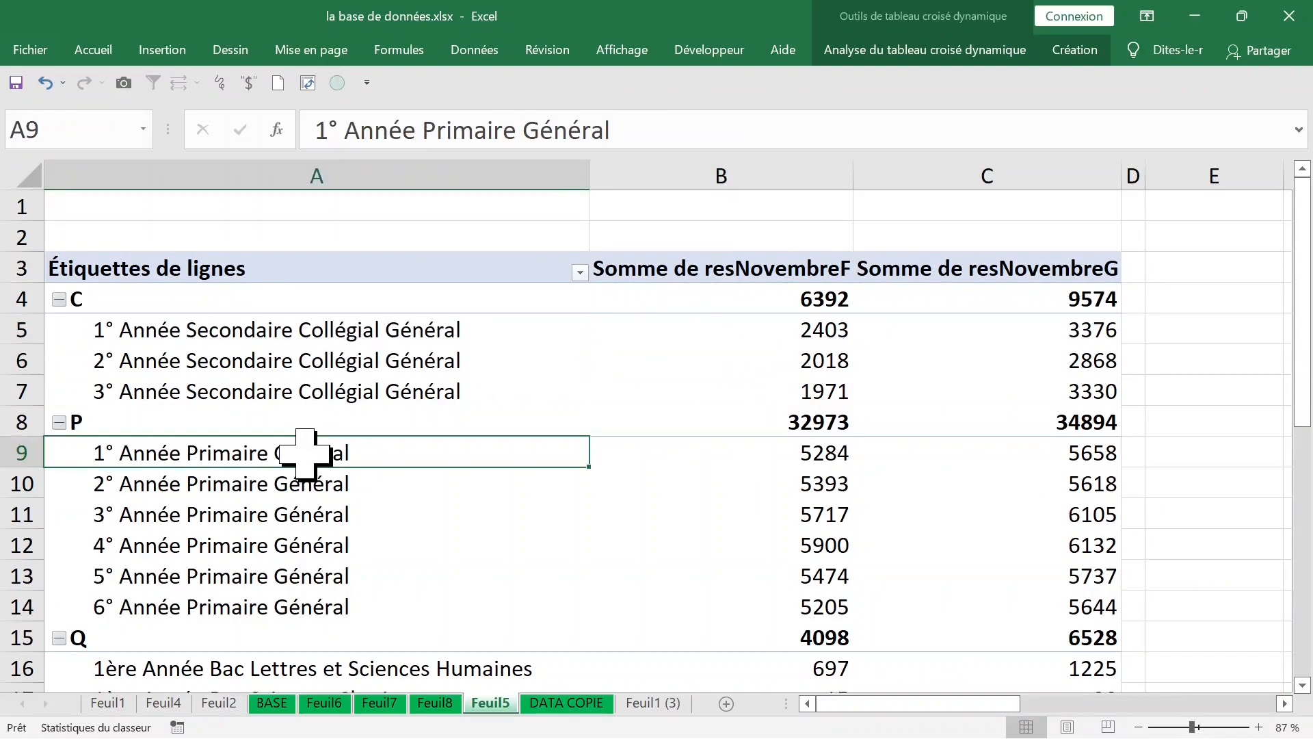
click(92, 297)
click(338, 130)
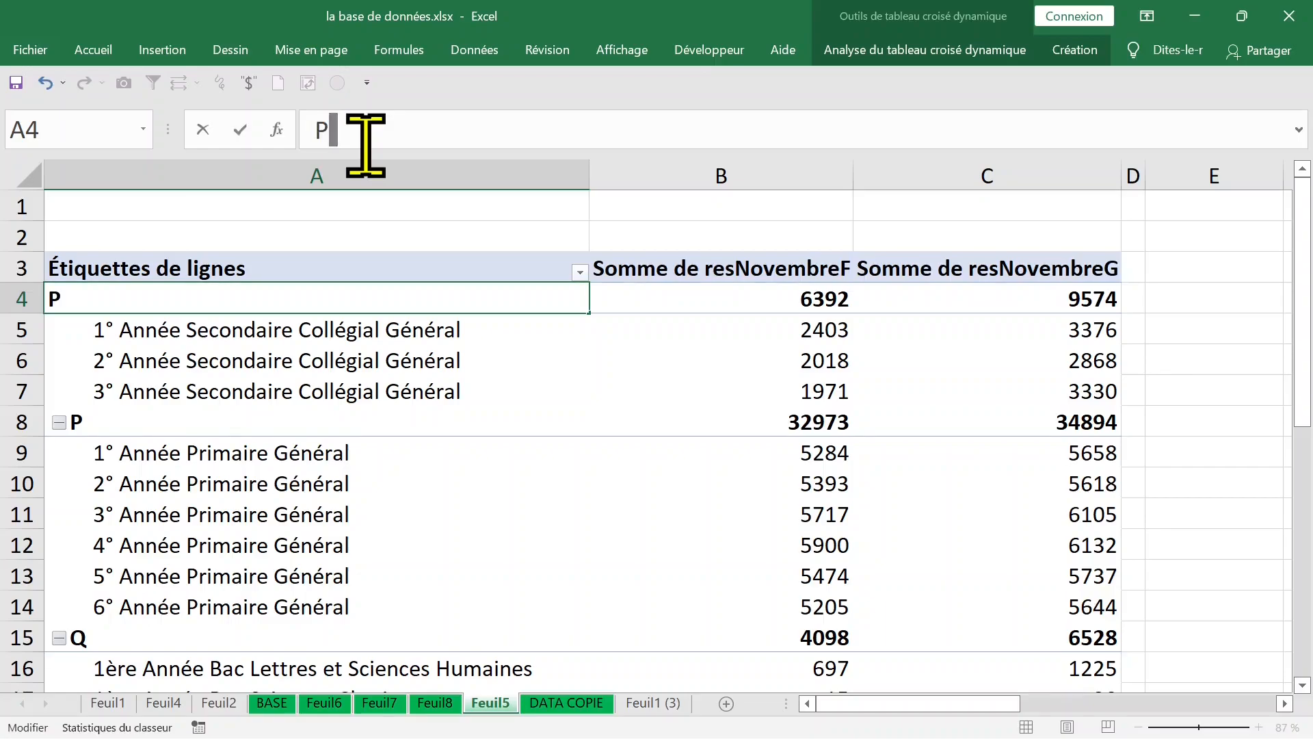
key(Return)
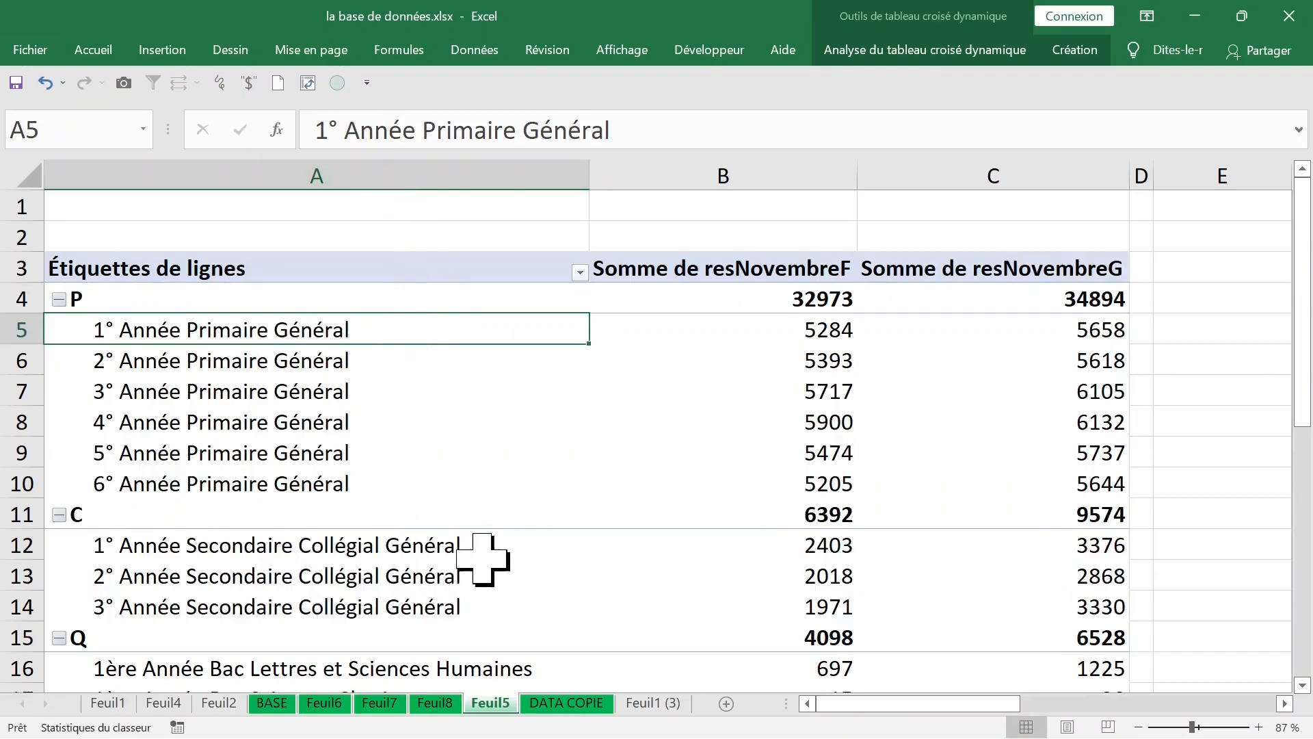
Step: Collapse the P, C and Q cycle groups, and expand C and P again
click(59, 299)
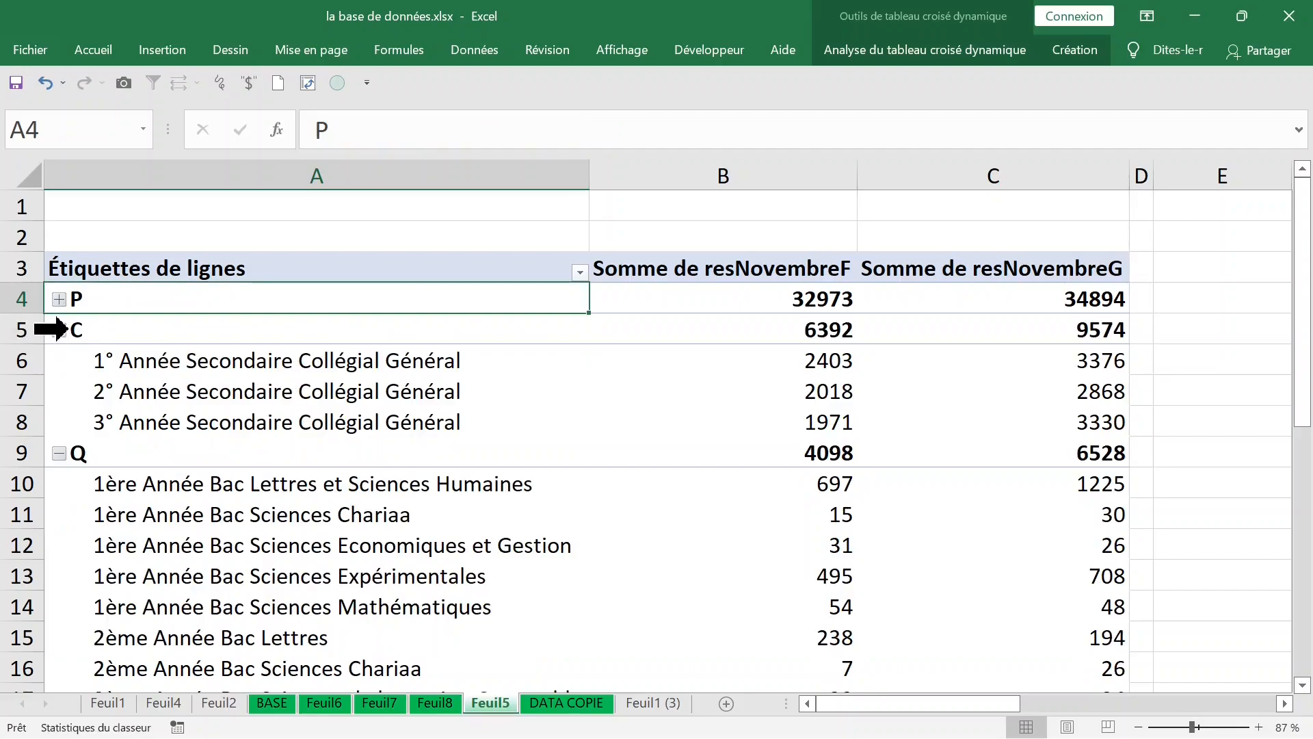
click(59, 330)
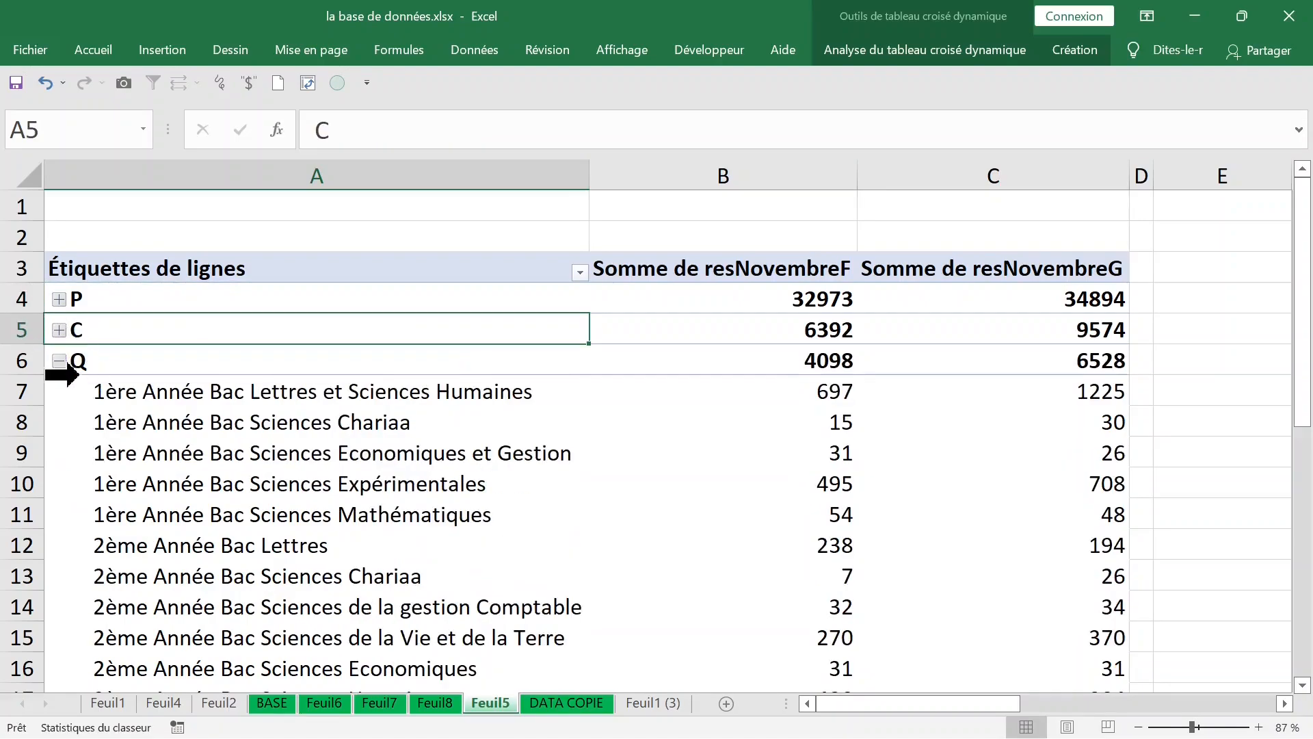
click(59, 360)
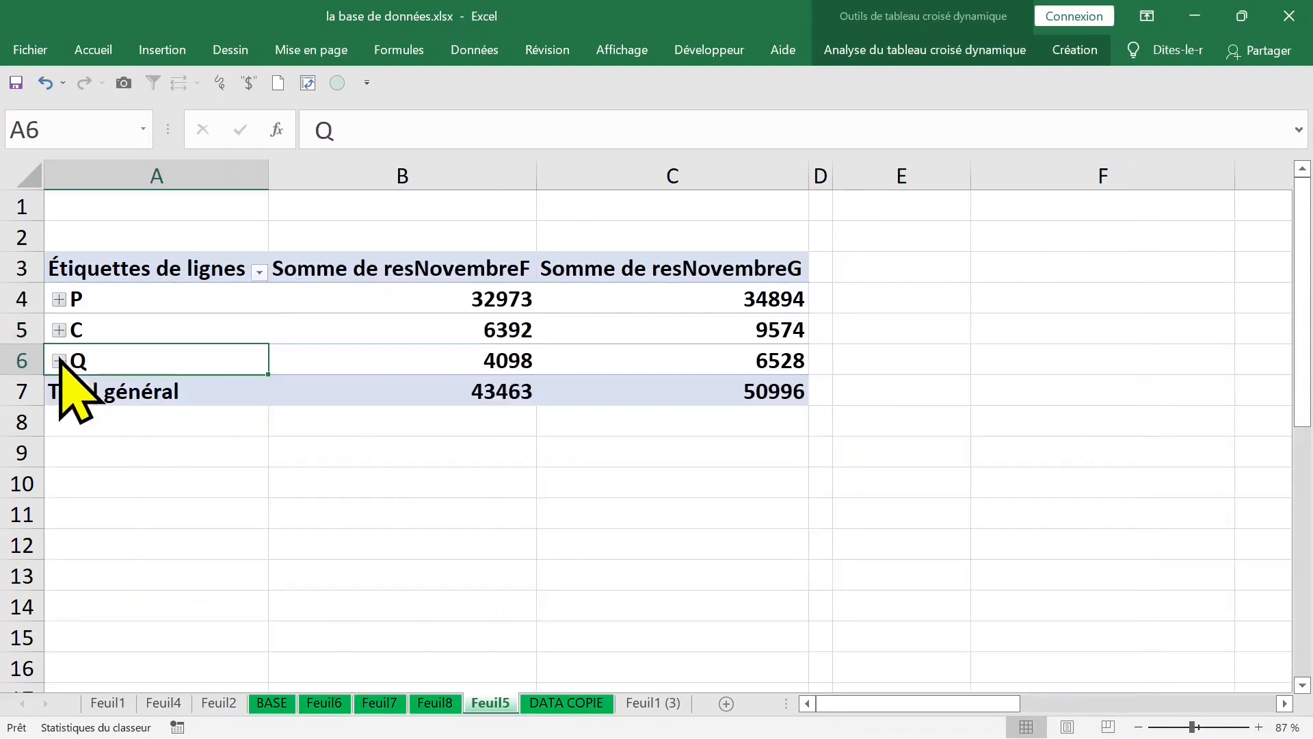
click(59, 329)
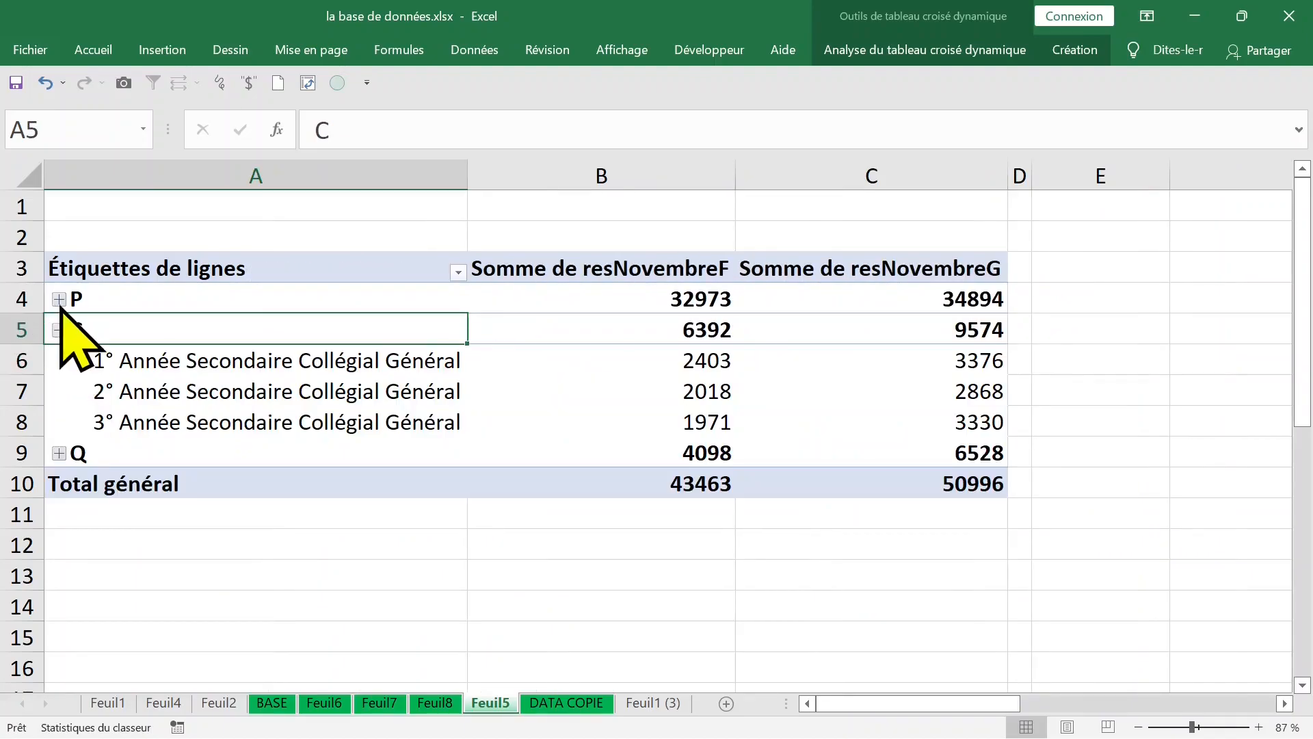
click(59, 299)
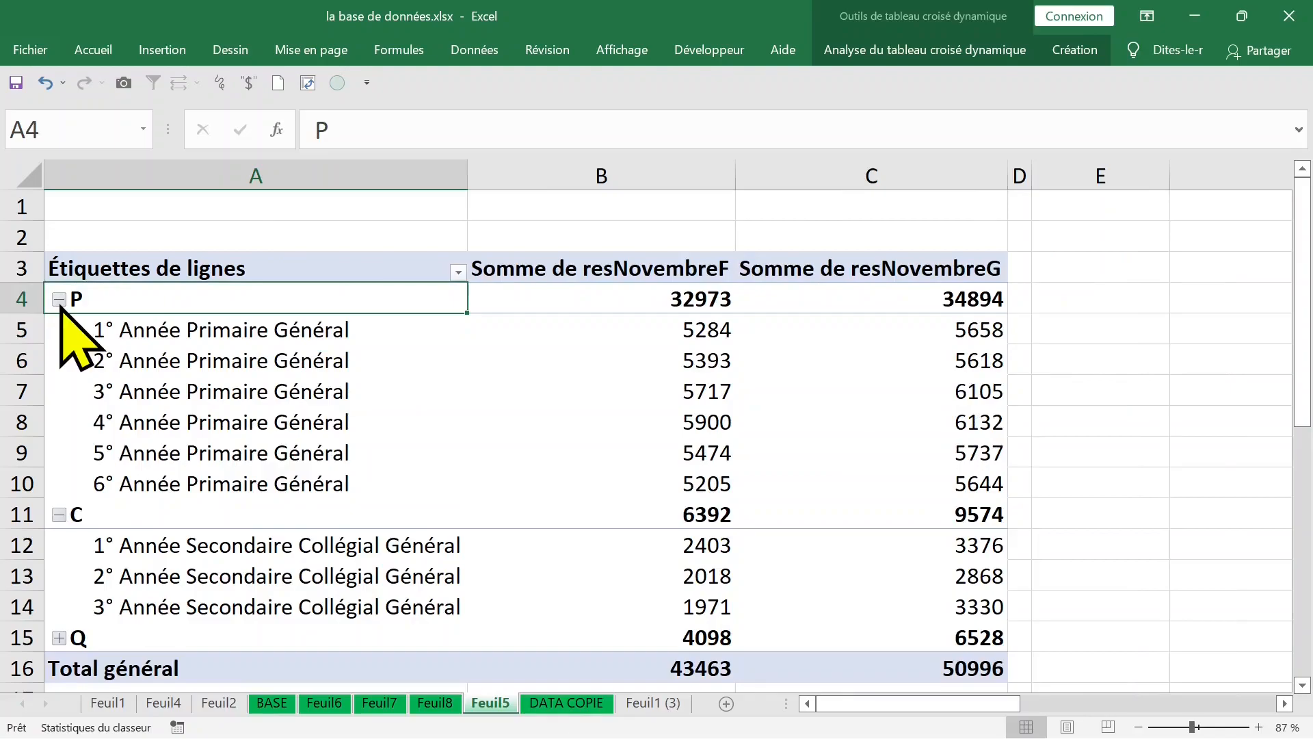
Step: Expand the Q cycle group to show its NIVEAU rows
scroll(218, 520, down, 1)
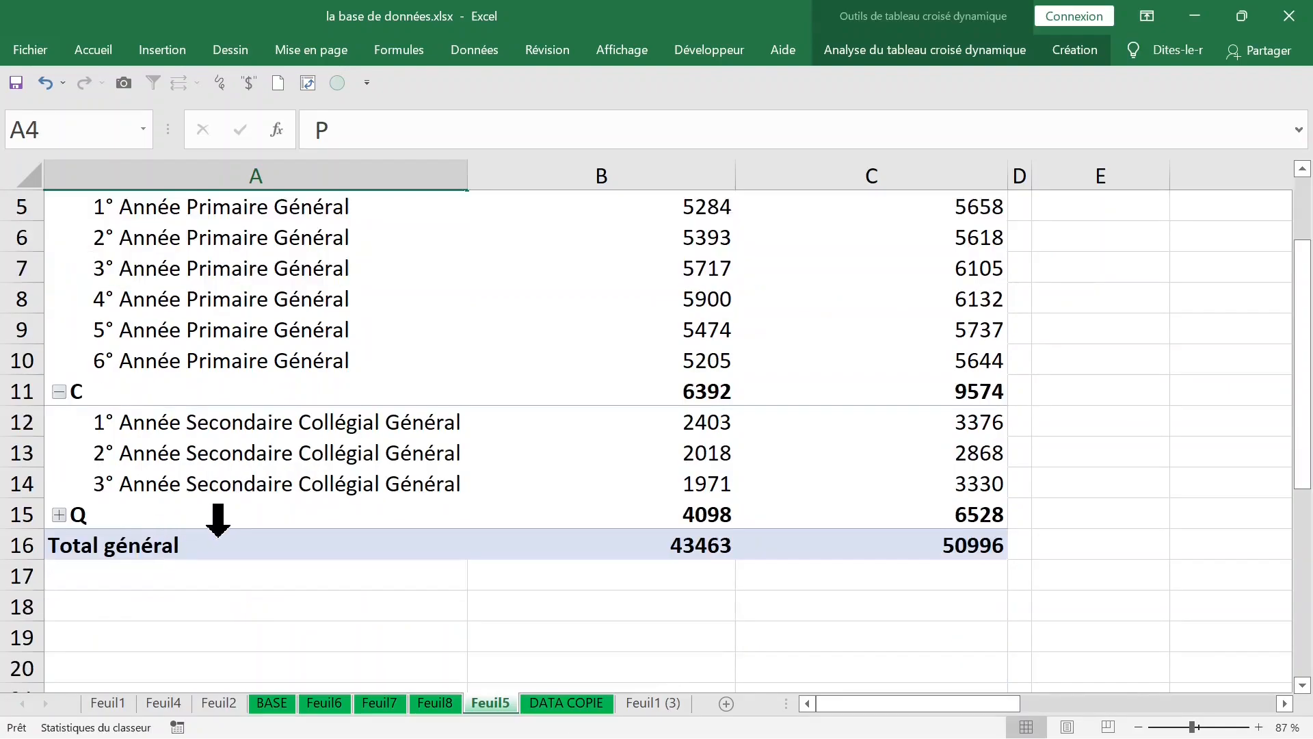
click(58, 514)
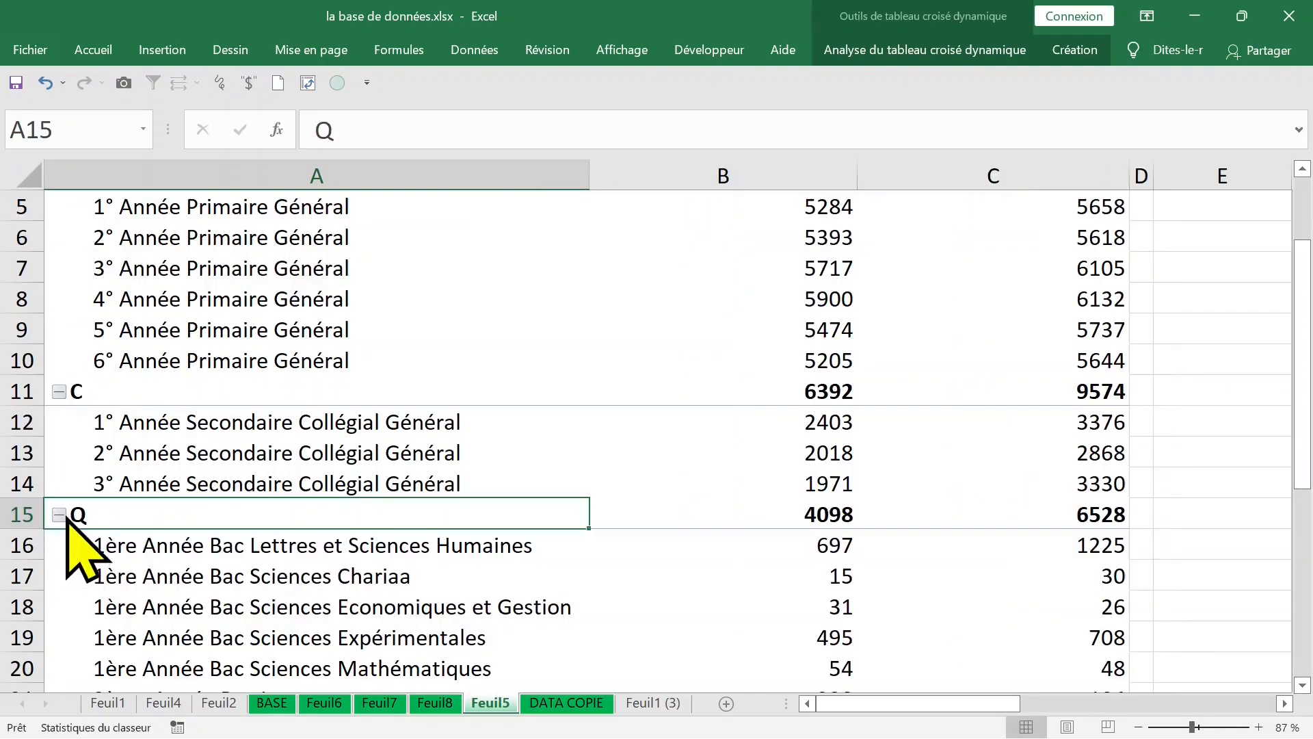
scroll(487, 424, up, 1)
click(804, 360)
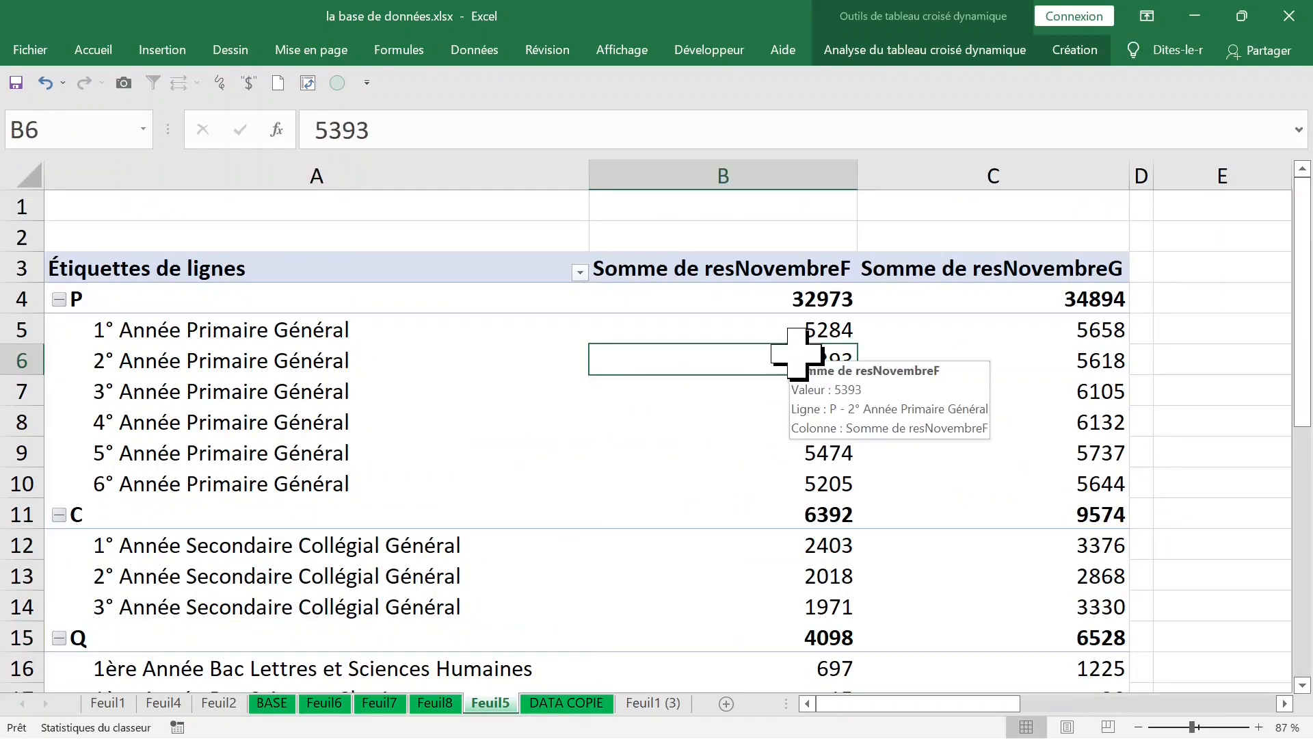
Step: Change the resNovembreF value field to be summarised by Min. instead of Somme
click(722, 272)
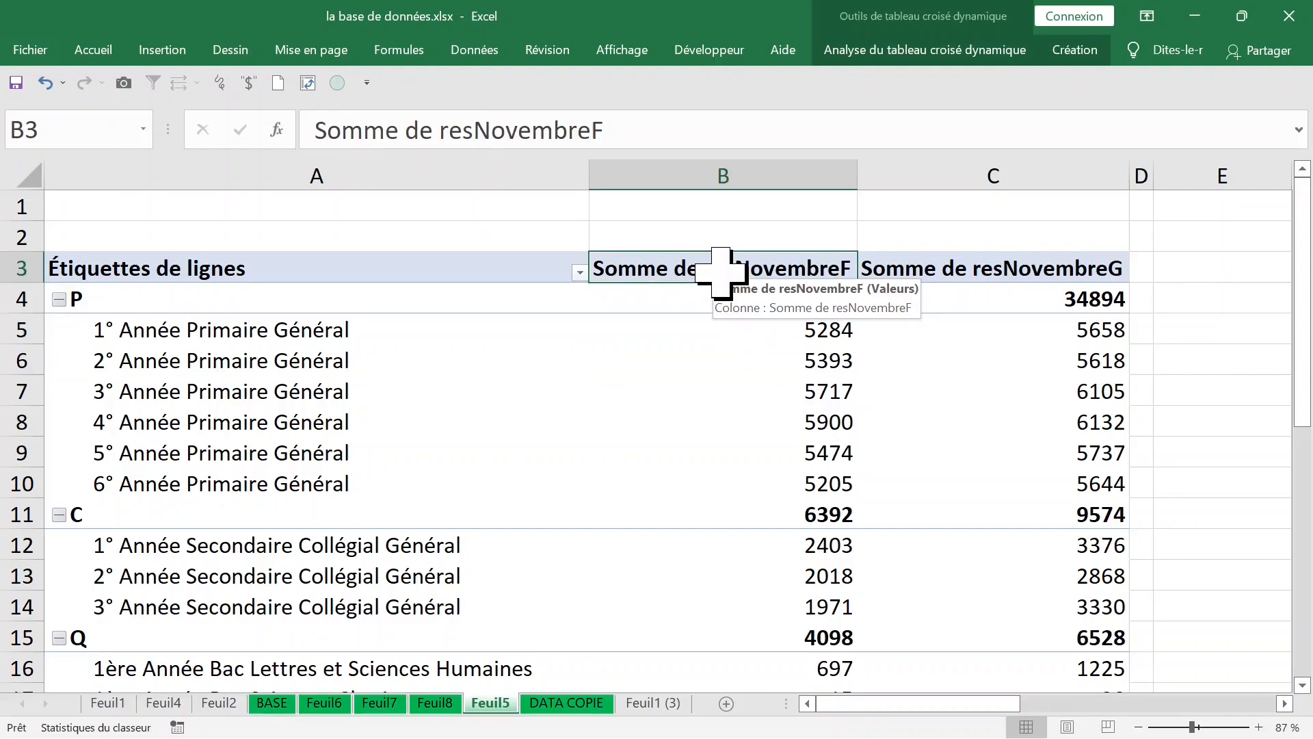
double_click(721, 272)
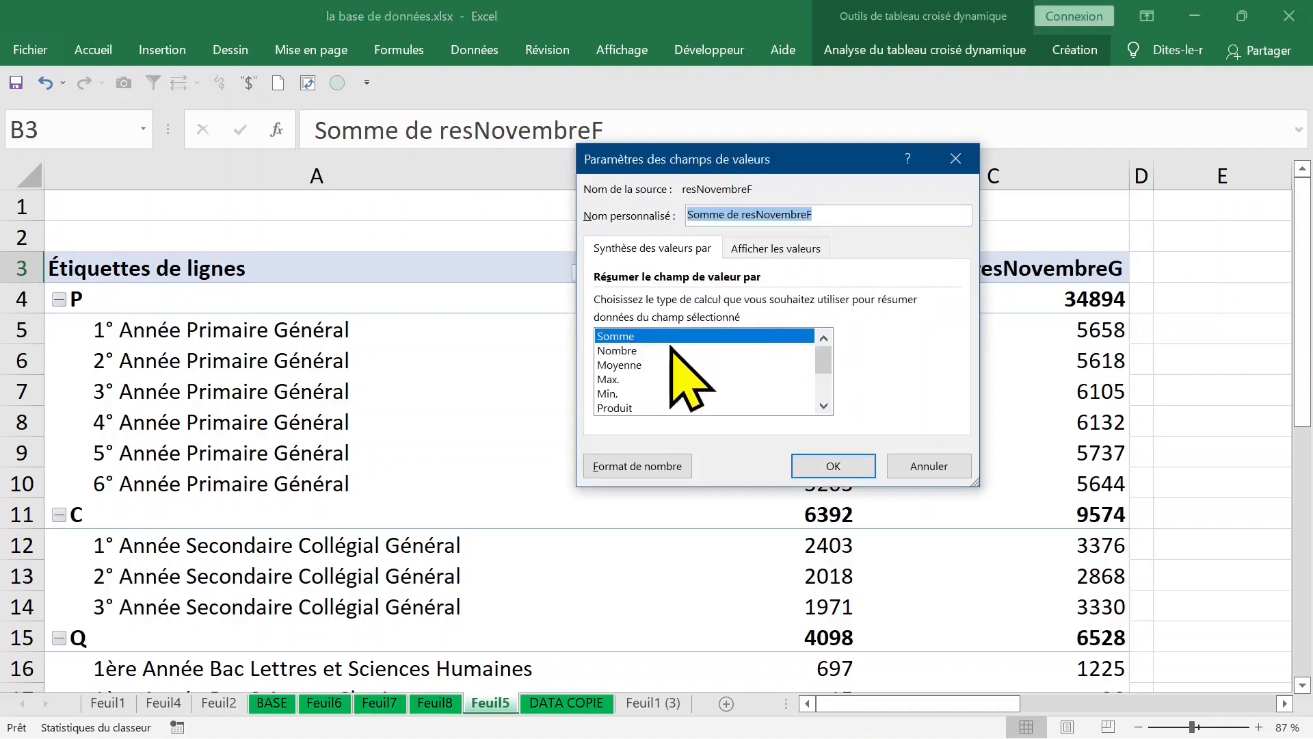
click(618, 393)
click(828, 465)
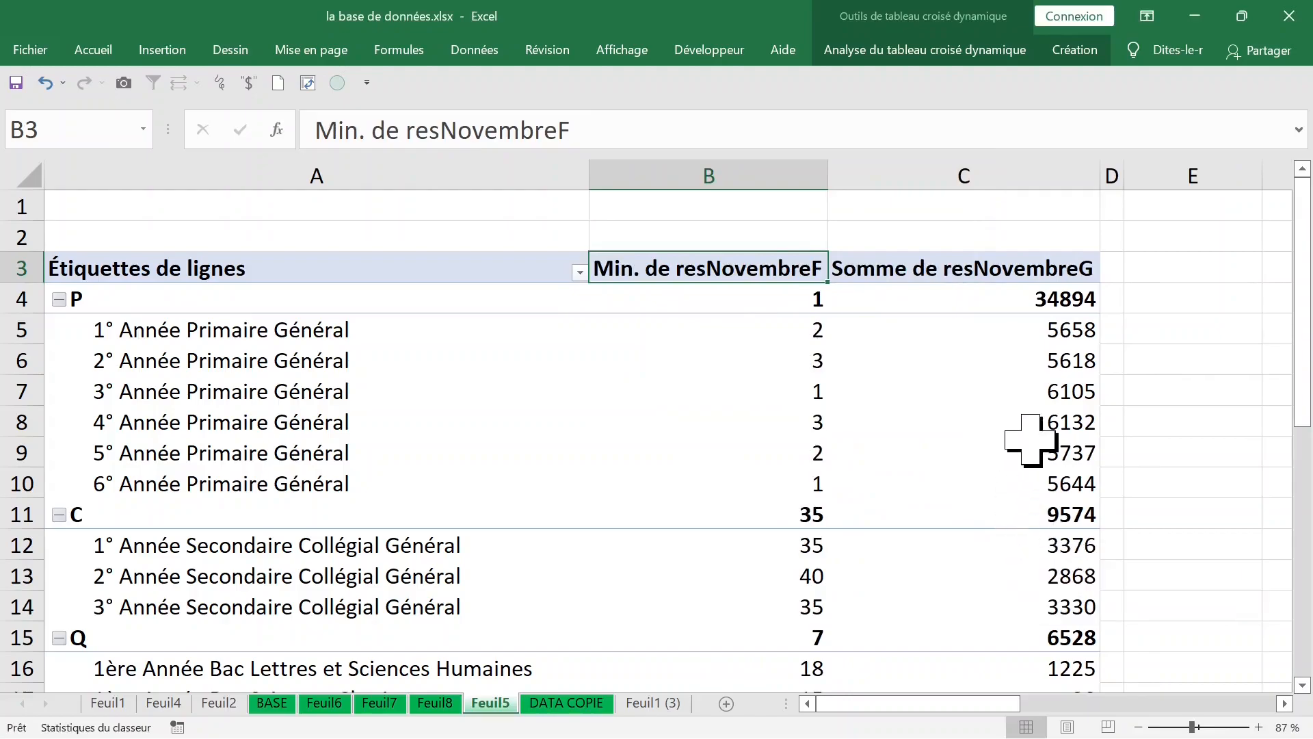
Step: Summarise the resNovembreG value field by Min. and check the minimums in the cycle C row
click(1034, 302)
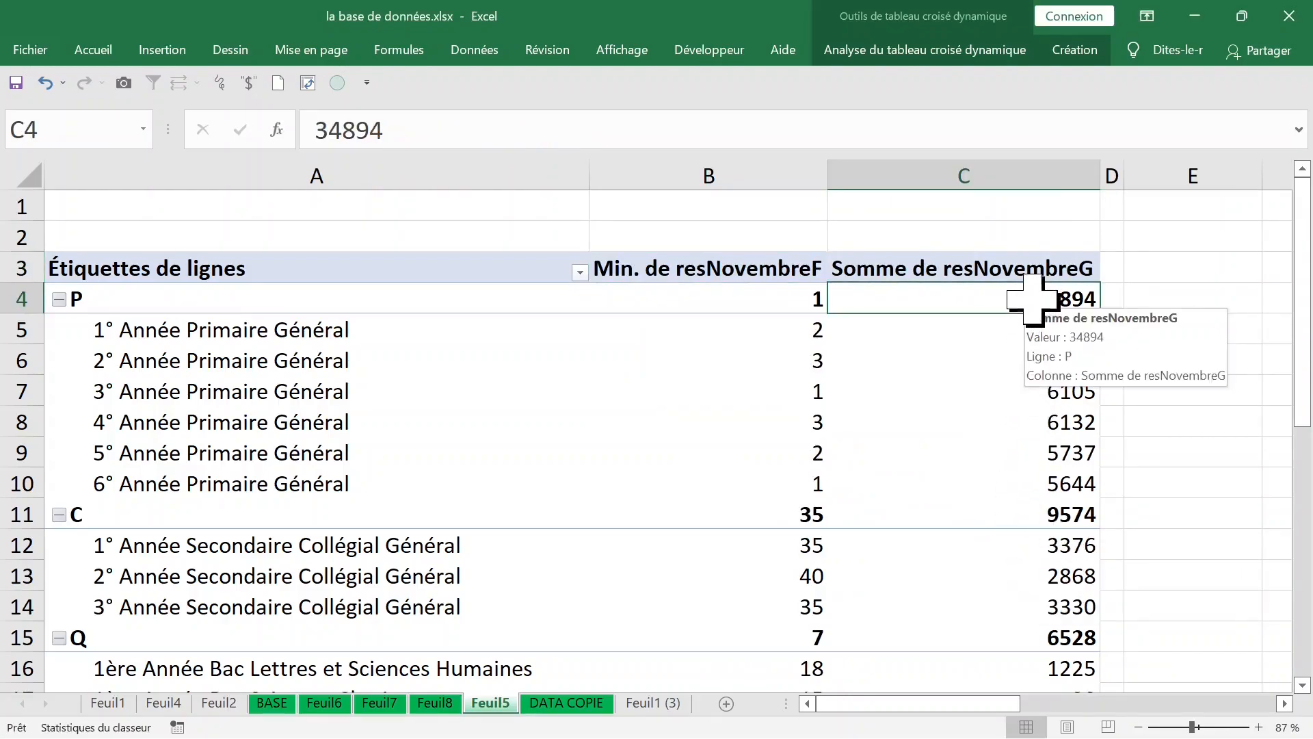
click(1010, 266)
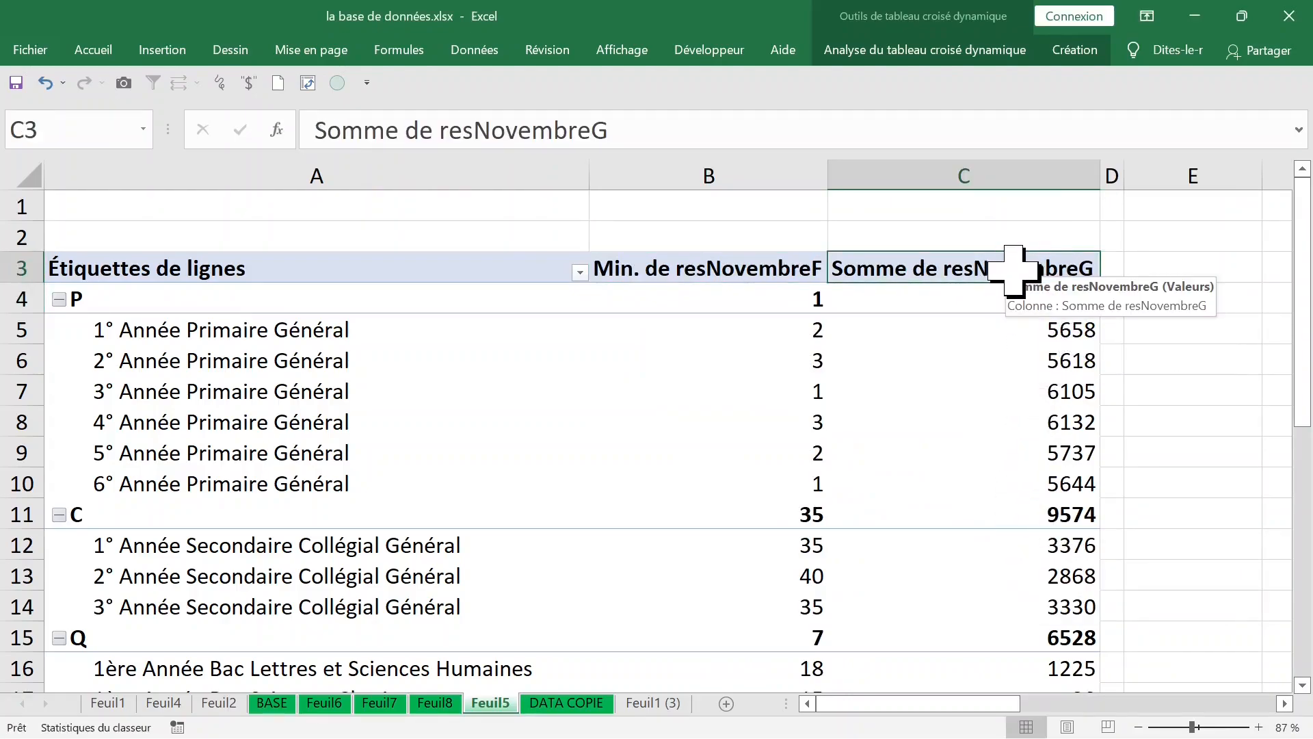
double_click(1014, 273)
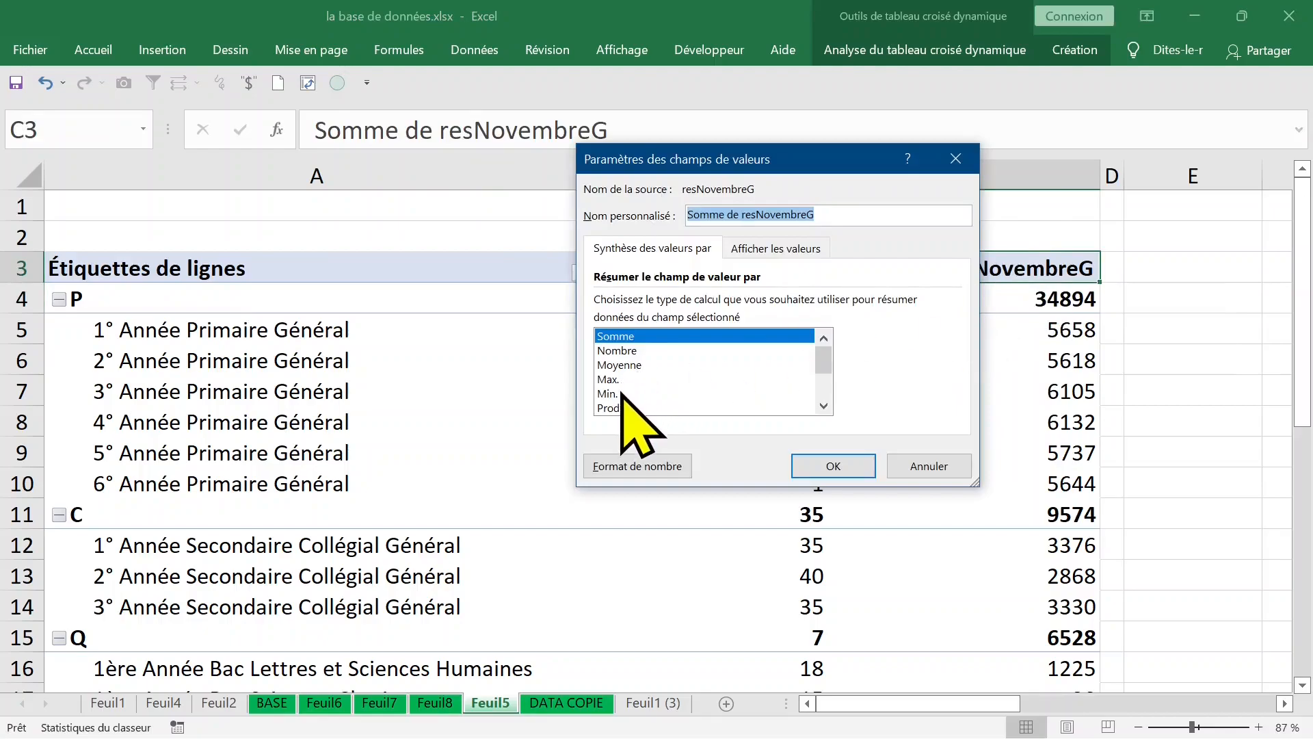
click(622, 393)
click(831, 463)
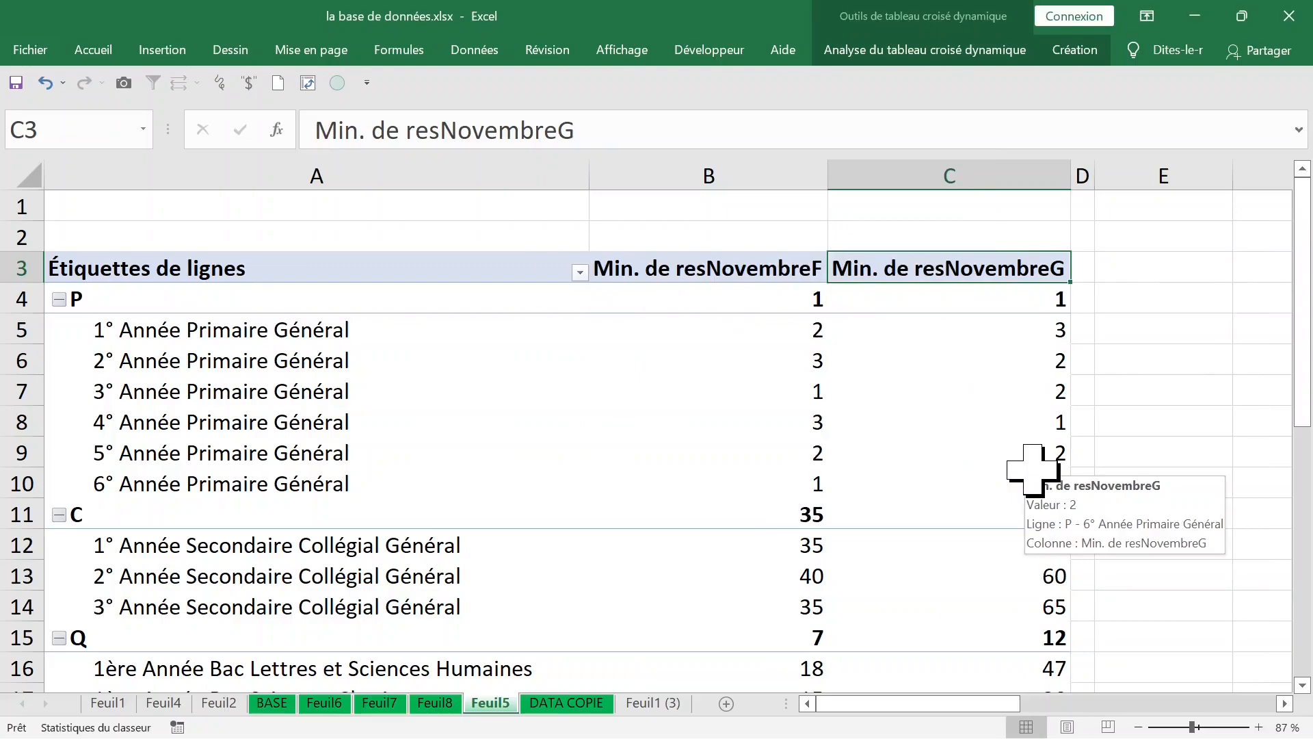
click(811, 510)
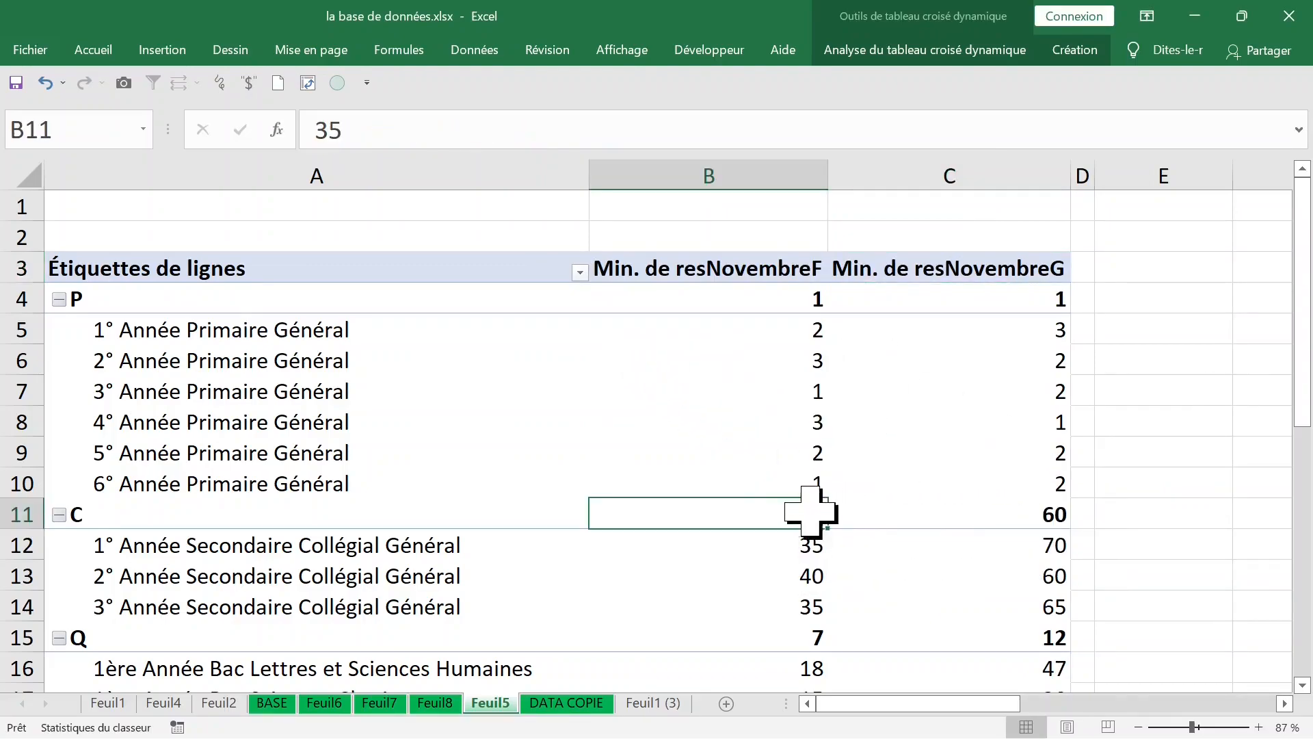
mouse_move(793, 511)
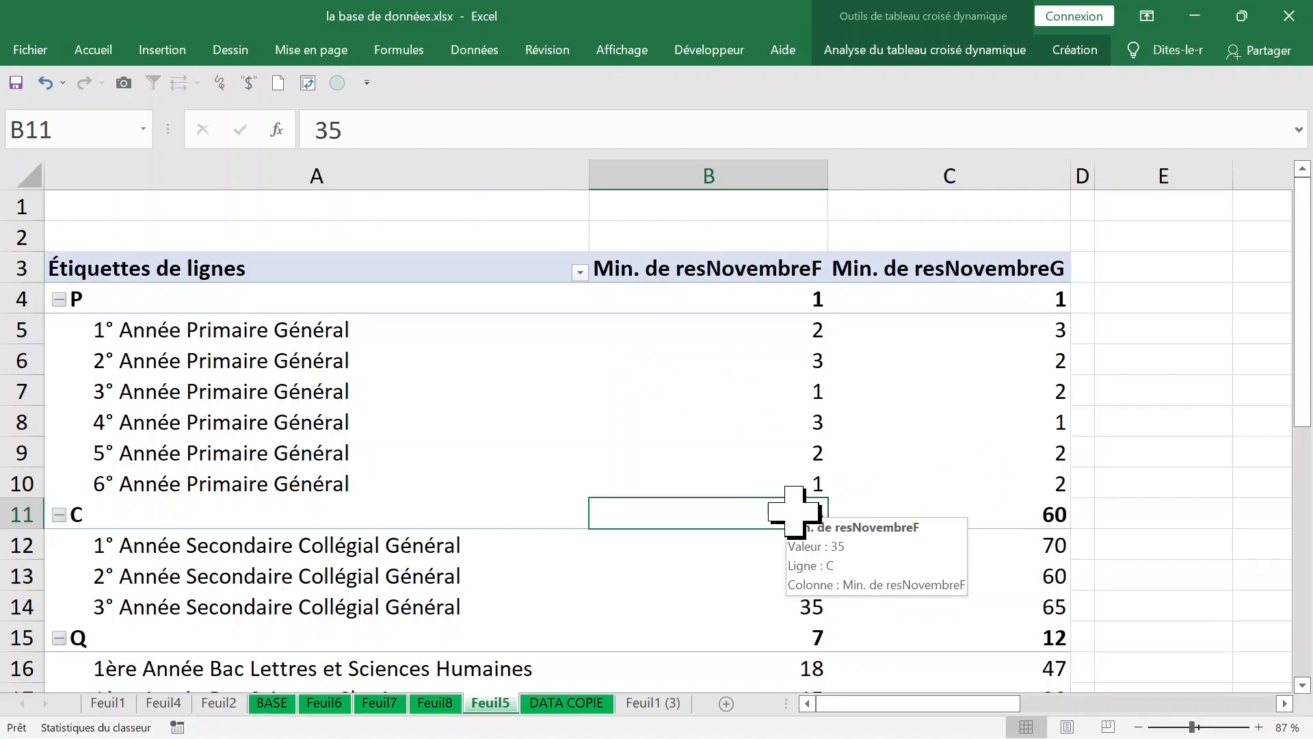
click(1028, 509)
click(794, 510)
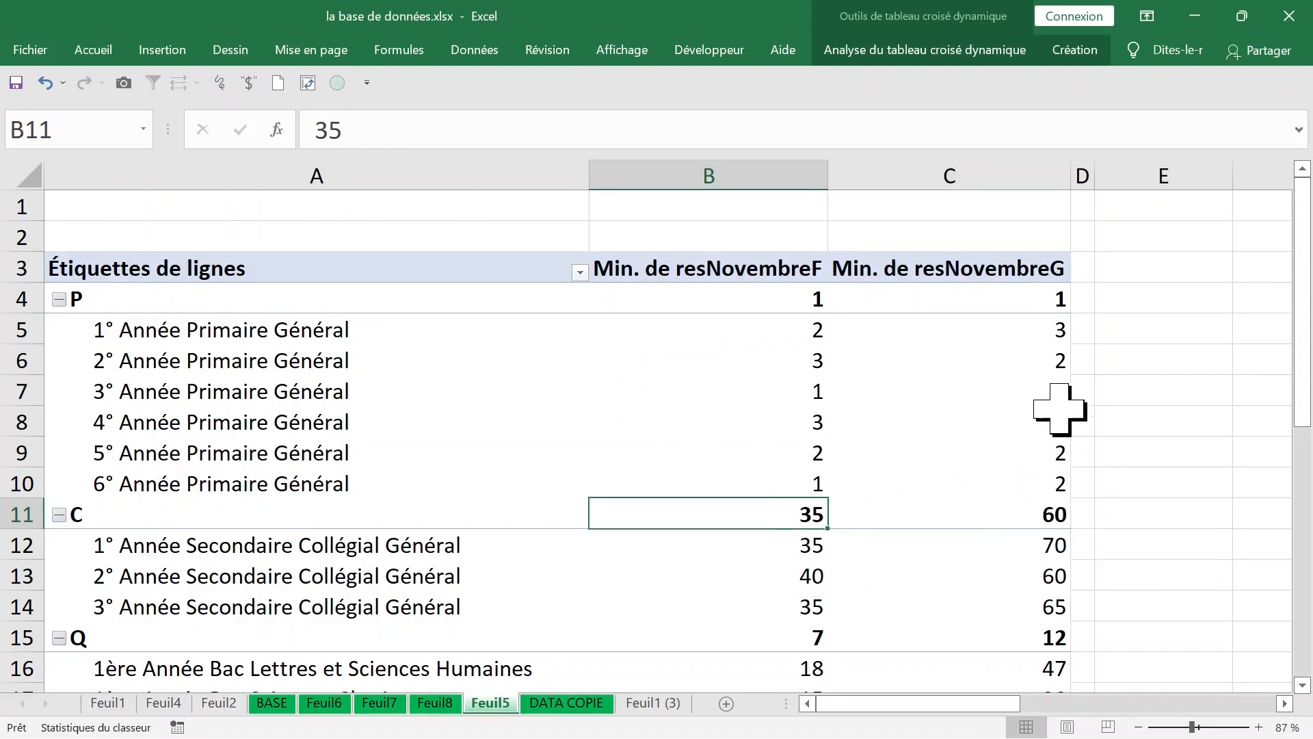
Step: Turn off all subtotals in the PivotTable so the cycle rows carry no values
key(ctrl+F1)
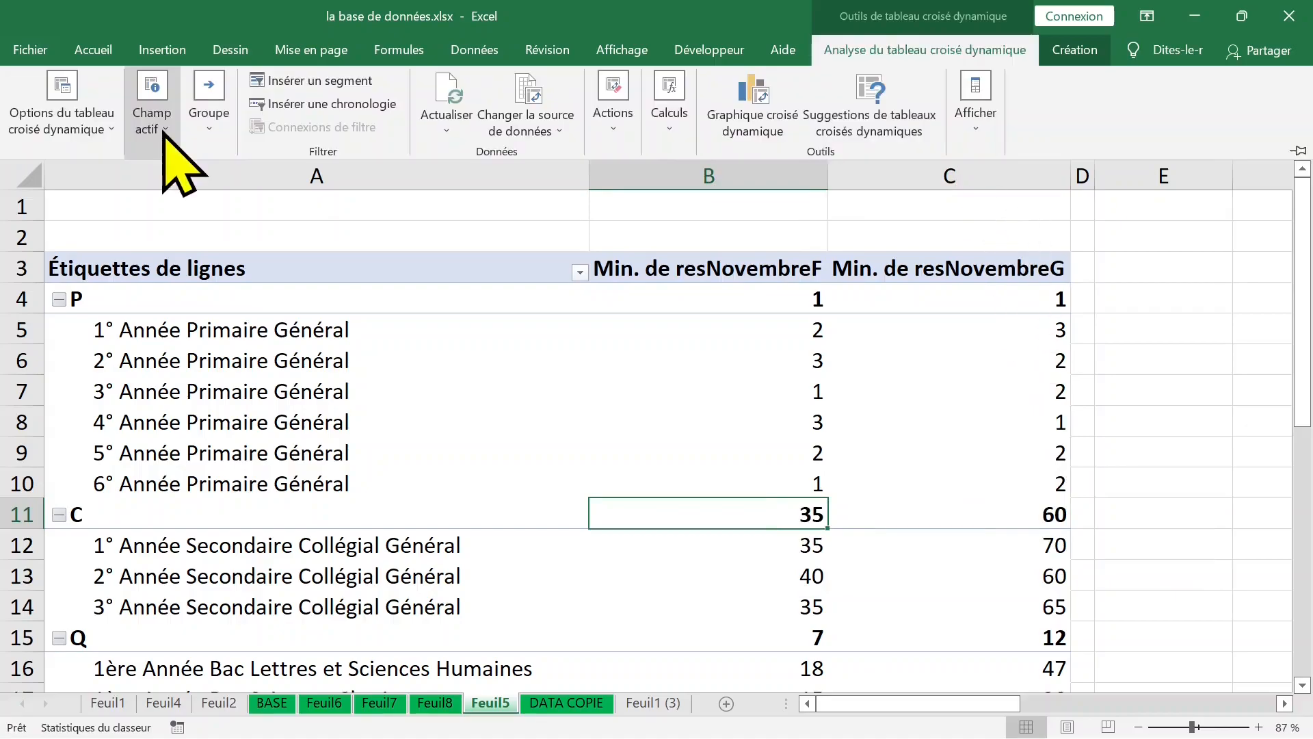
click(1067, 51)
click(30, 123)
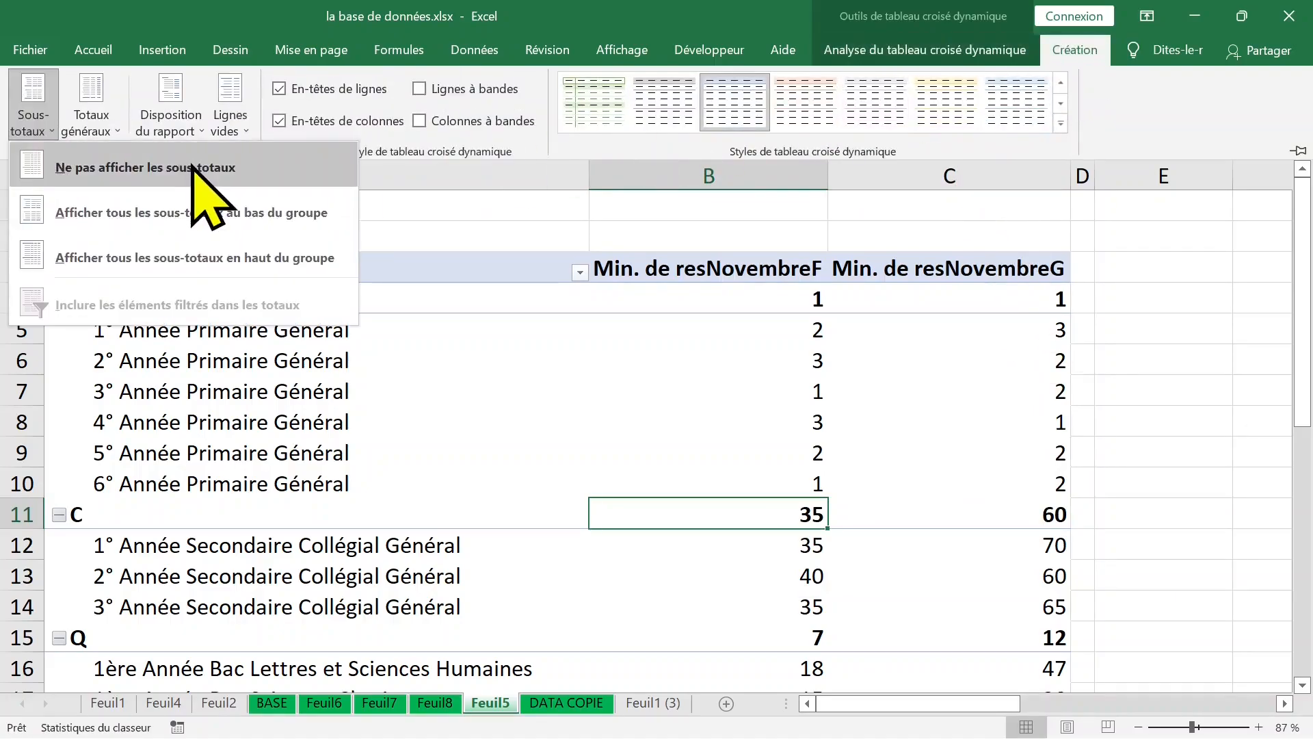
click(193, 171)
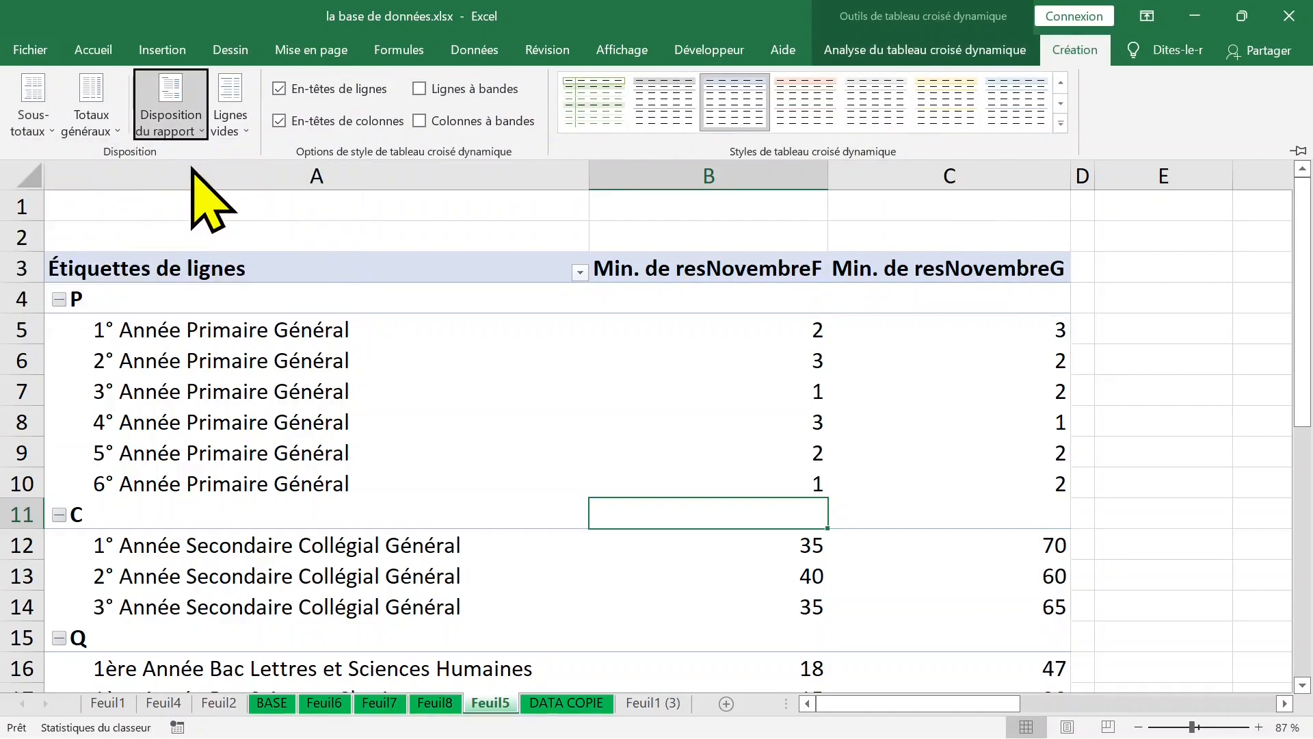
click(792, 358)
click(796, 358)
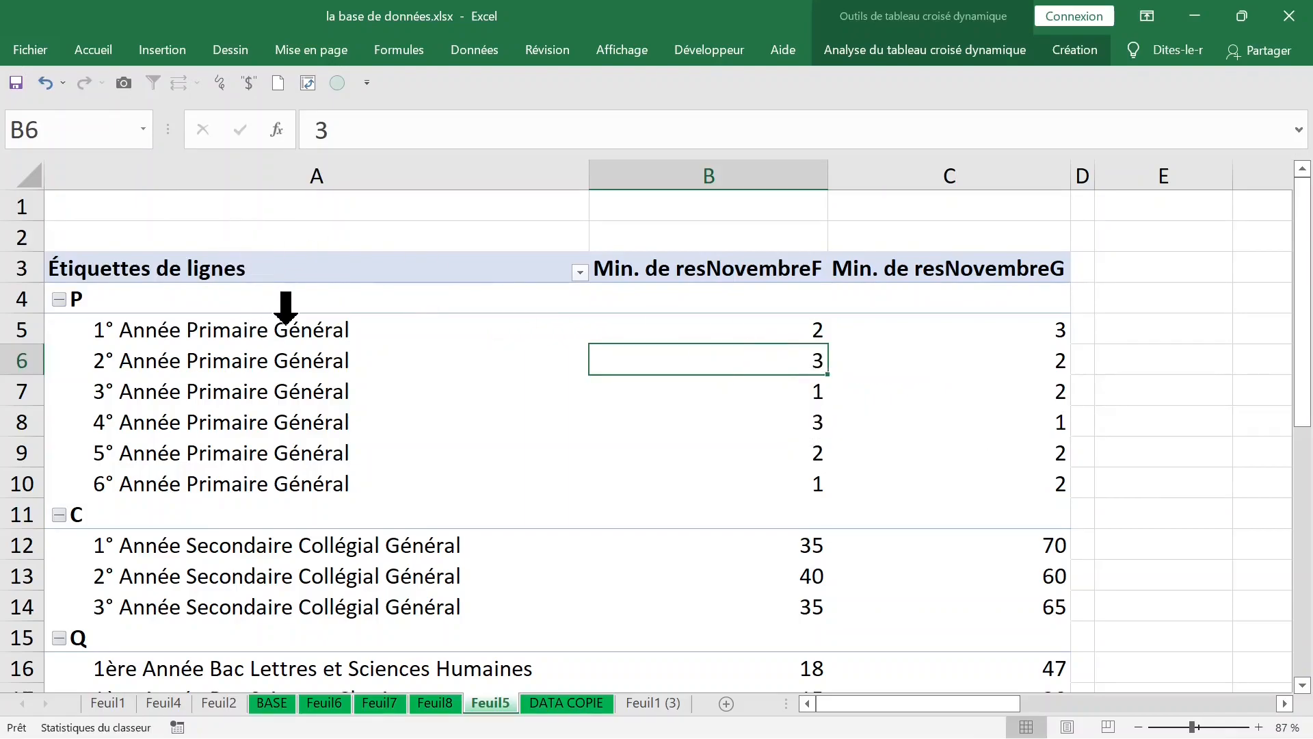
Step: Display the PivotTable field list and remove the minimum fields of resNovembreF and resNovembreG from the values area
right_click(418, 361)
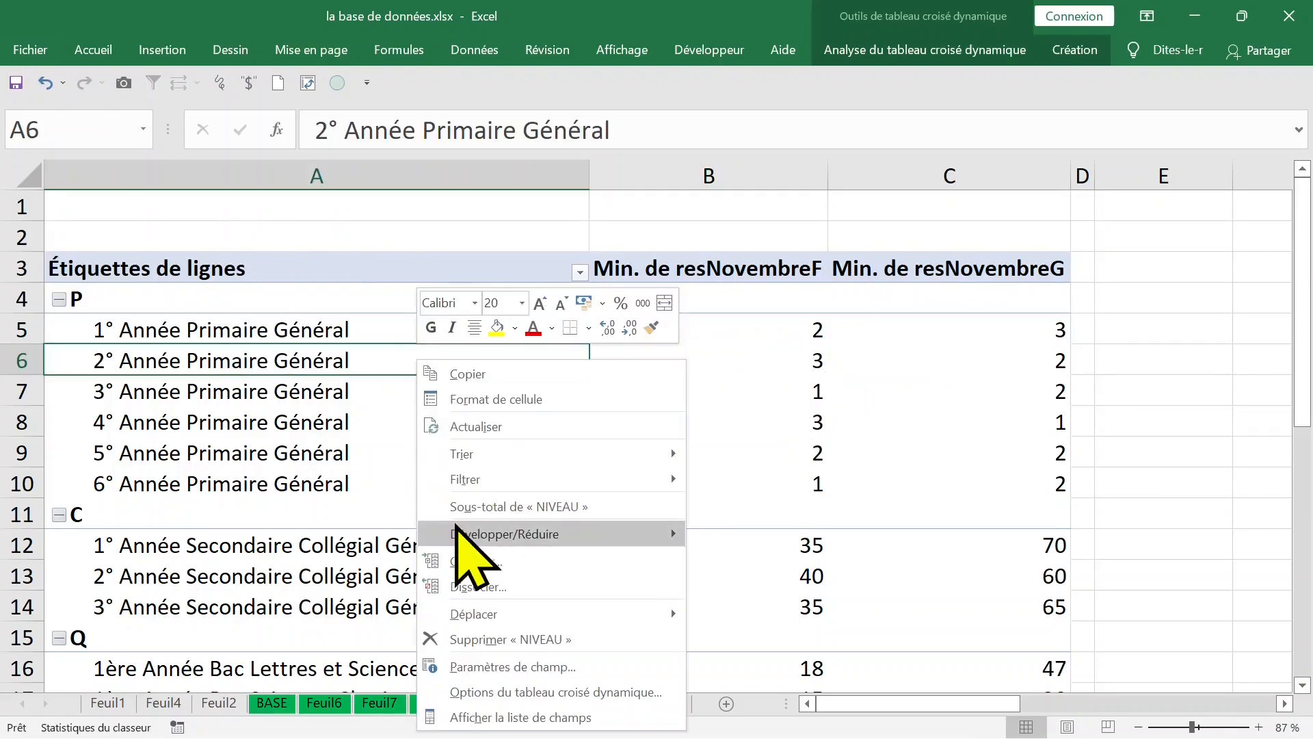
click(531, 715)
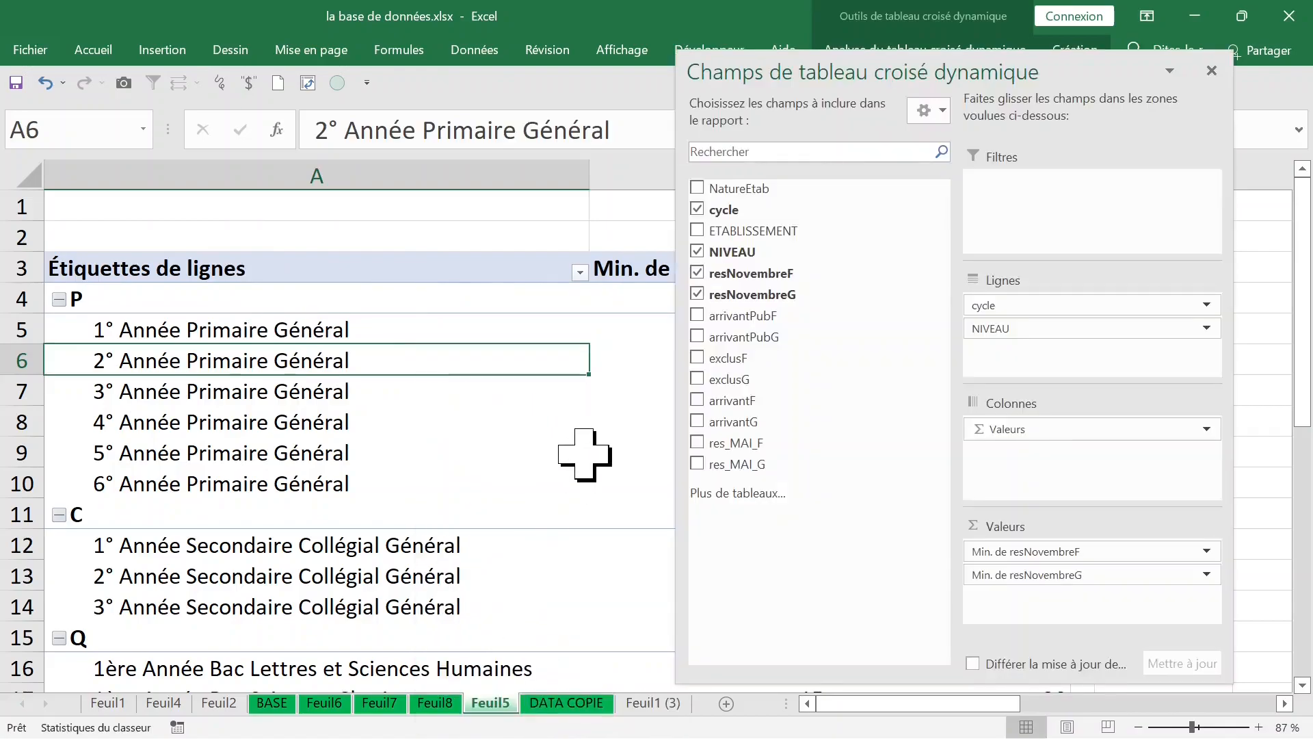
drag(1107, 549, 704, 541)
drag(1030, 551, 636, 514)
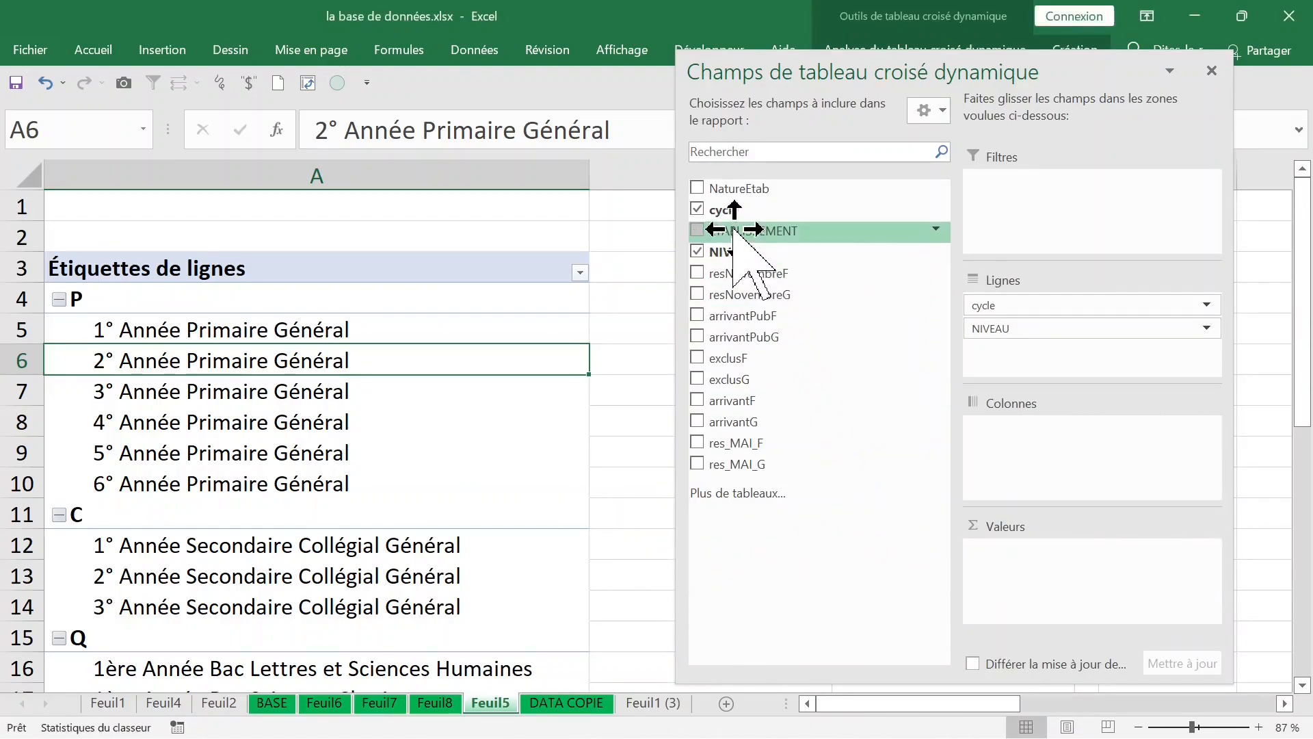
Step: Add ETABLISSEMENT to the columns area and remove NIVEAU and cycle from the rows area
drag(734, 231, 993, 431)
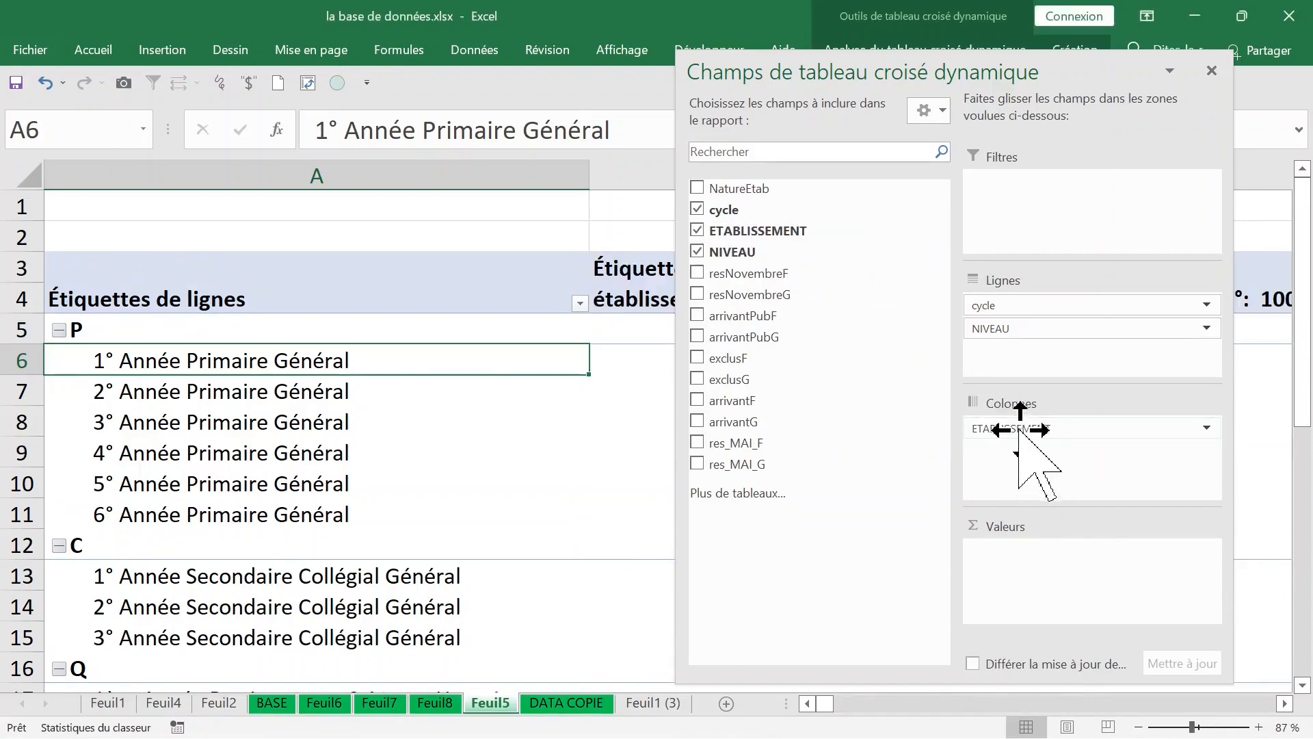
drag(1006, 328, 830, 331)
drag(996, 305, 850, 308)
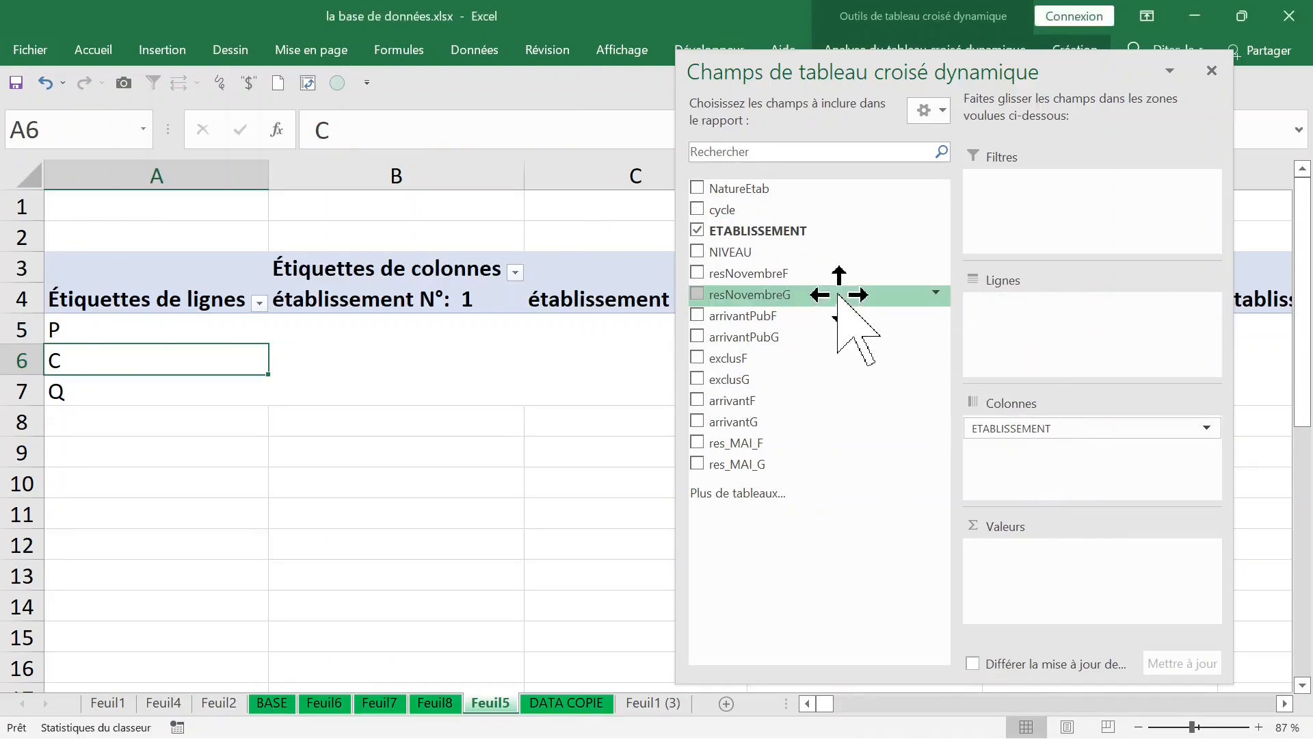
Step: Move ETABLISSEMENT to the rows area and add resNovembreF and resNovembreG to the values area as sums
drag(1072, 428, 1012, 321)
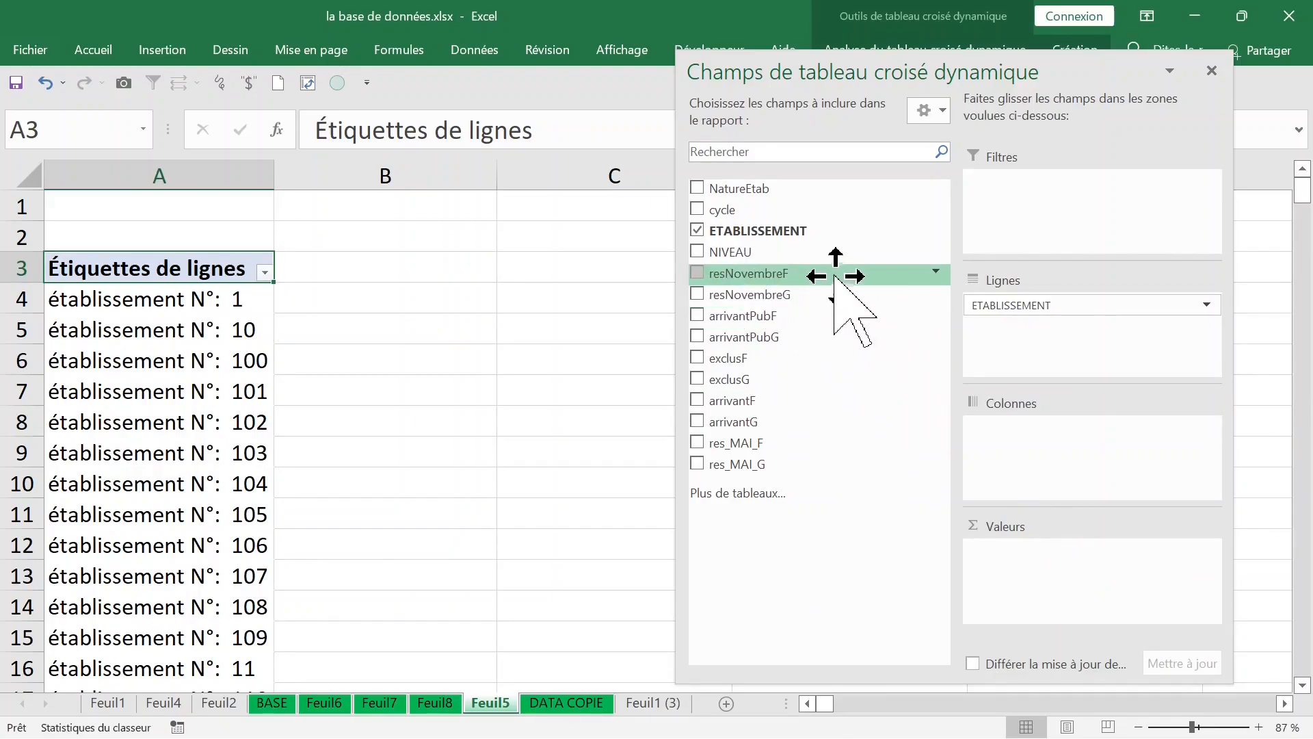
drag(835, 277, 1036, 550)
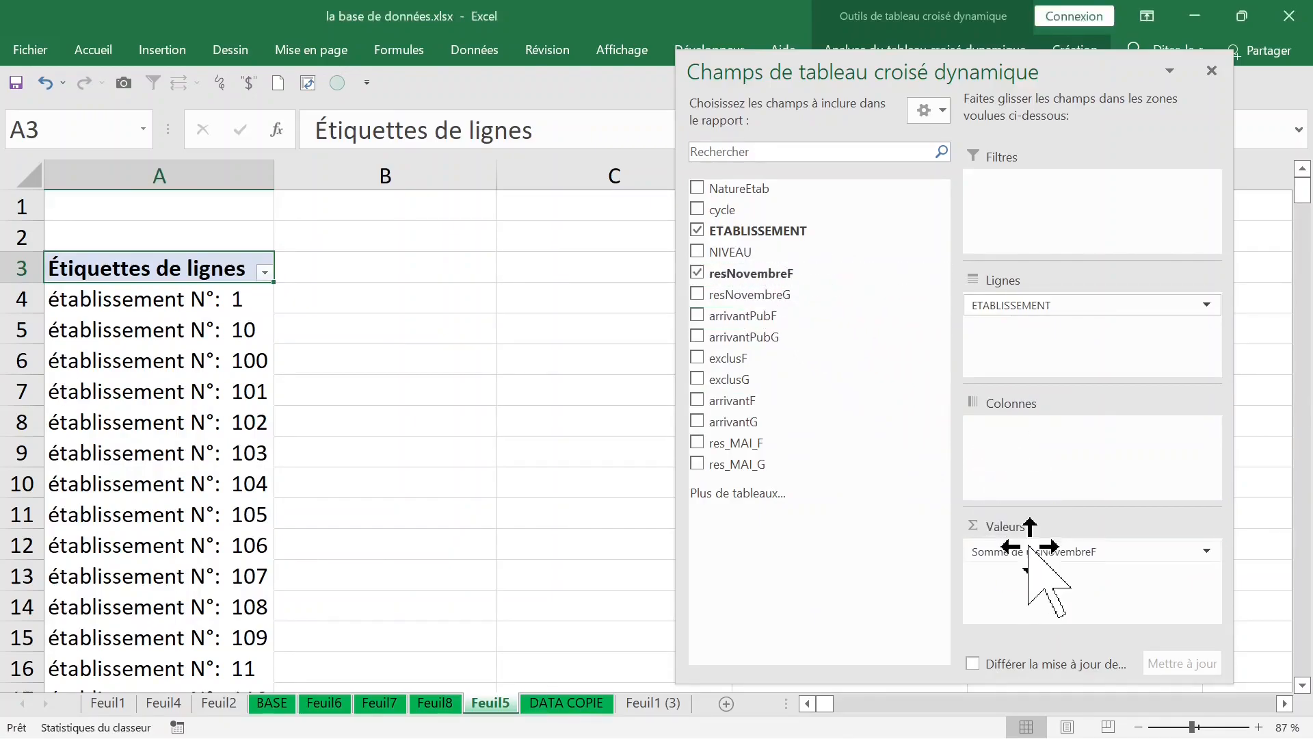
drag(786, 296, 1021, 570)
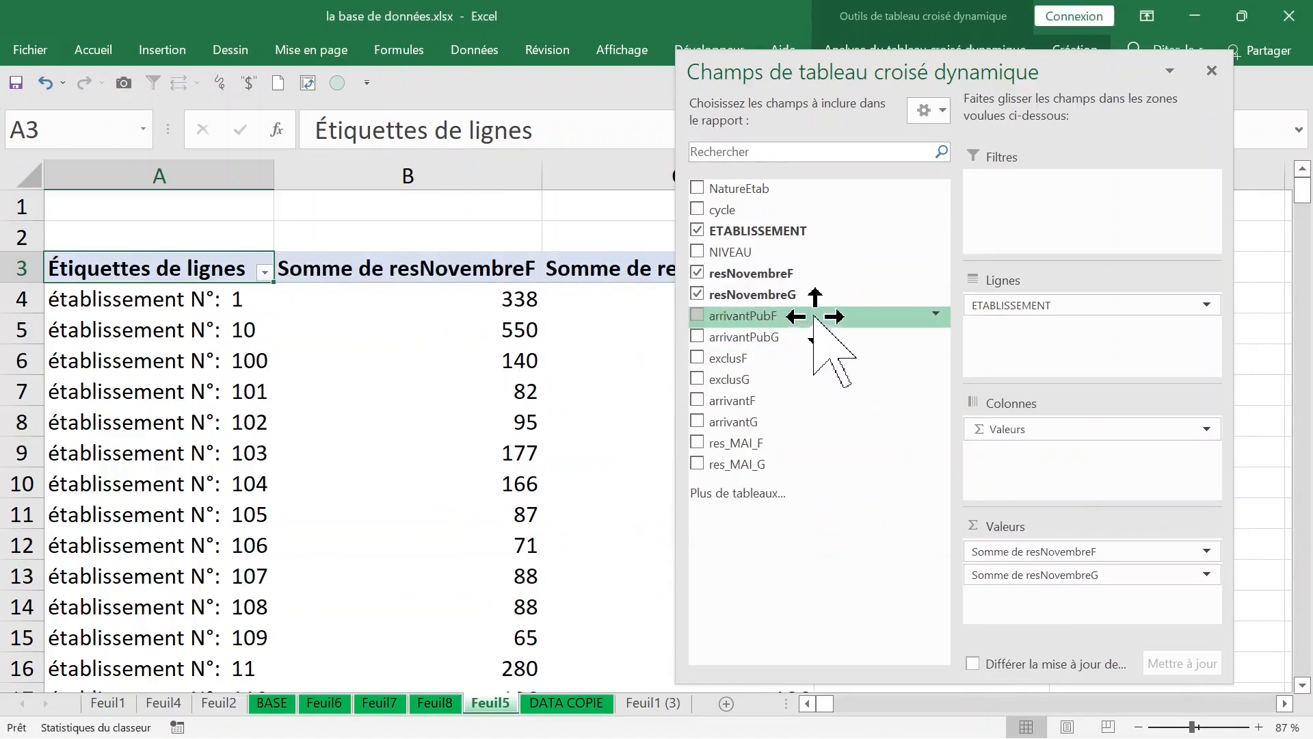
Step: Place cycle above ETABLISSEMENT in the rows area and close the field list
drag(752, 210, 988, 304)
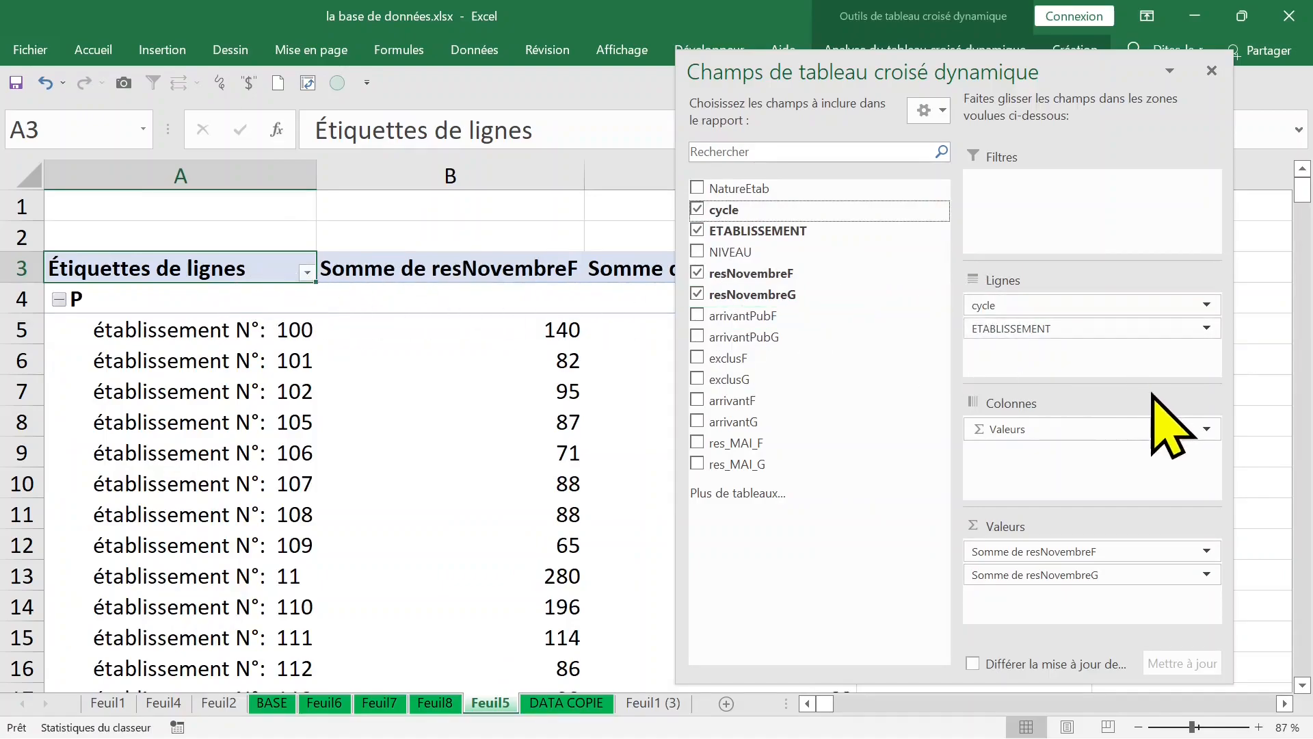
click(287, 433)
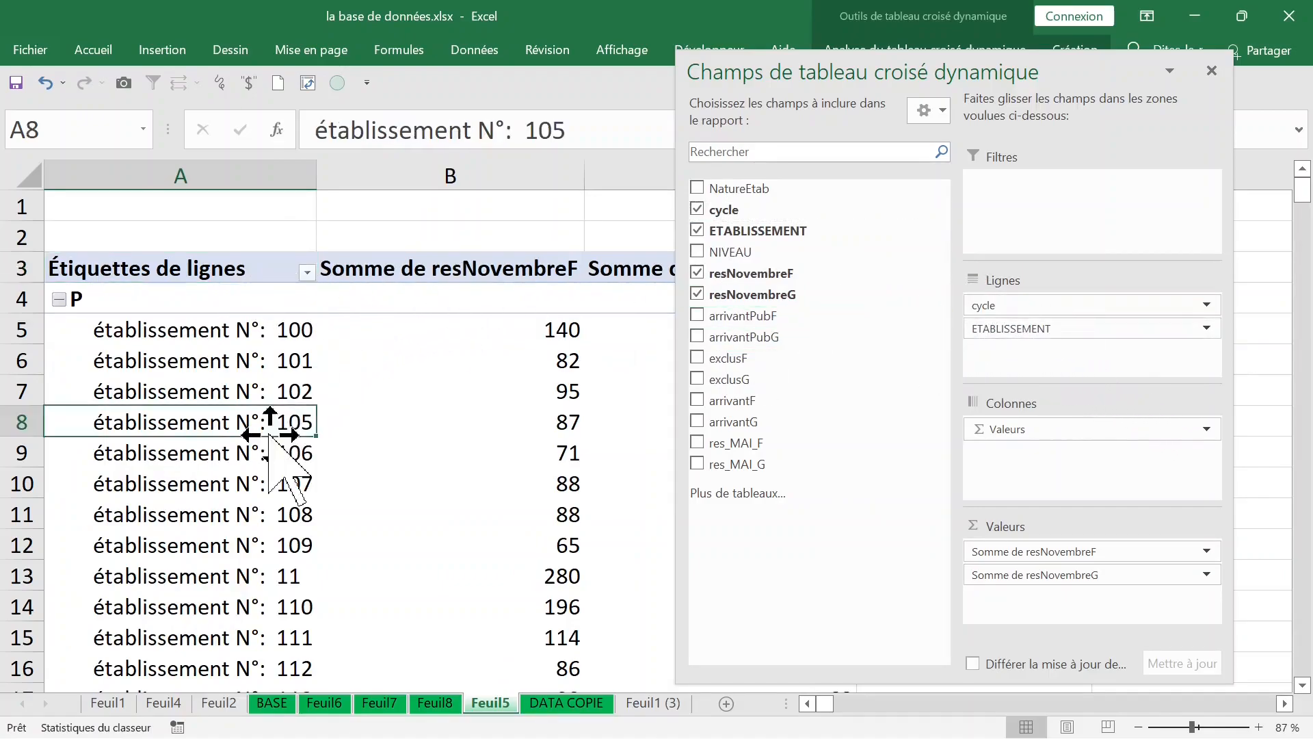
click(1212, 71)
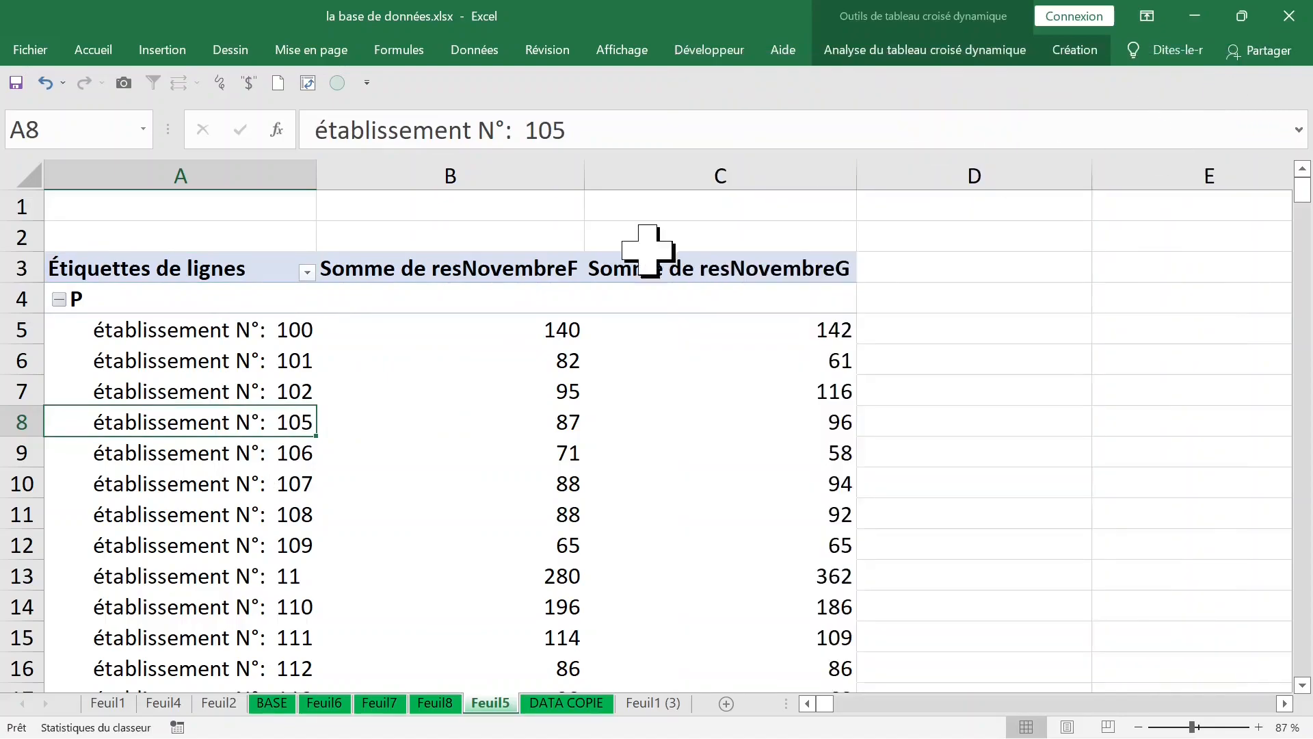
scroll(269, 397, down, 4)
scroll(264, 398, up, 4)
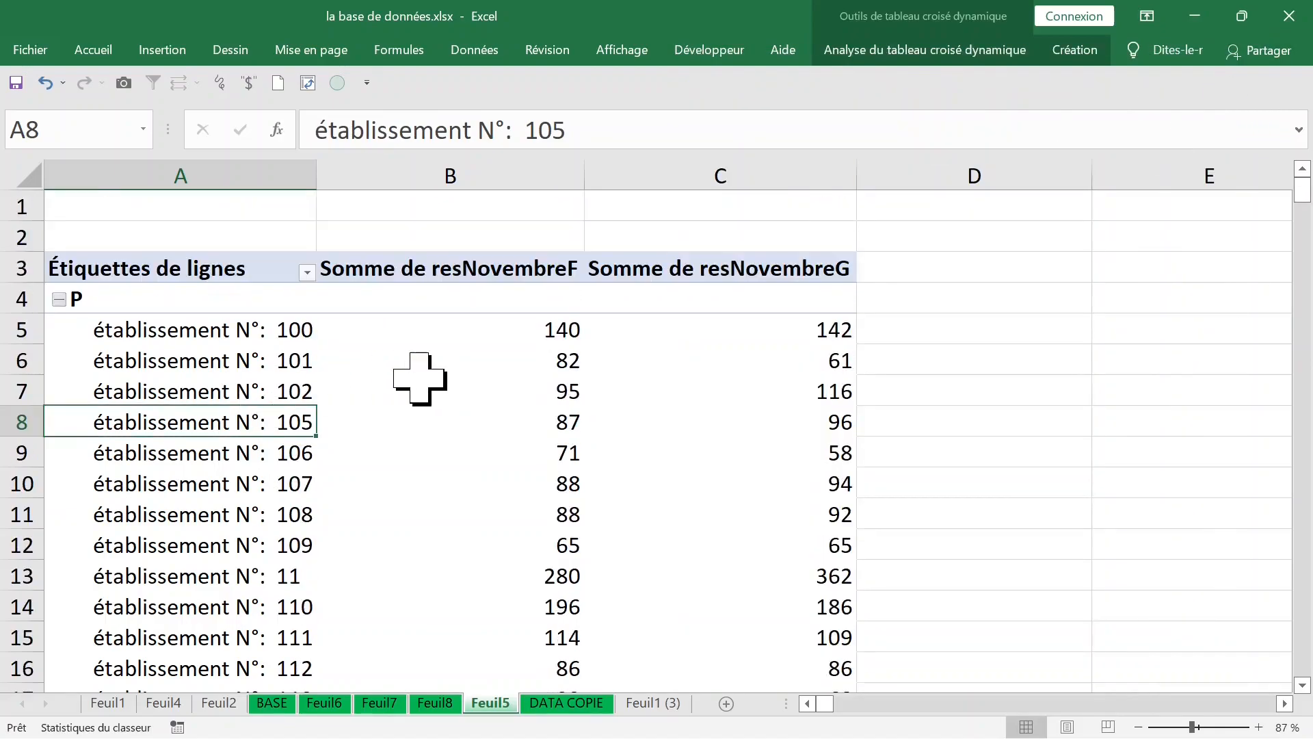
Step: Switch the PivotTable's report layout to tabular form and look through its rows down to cycle Q
click(405, 378)
click(1093, 53)
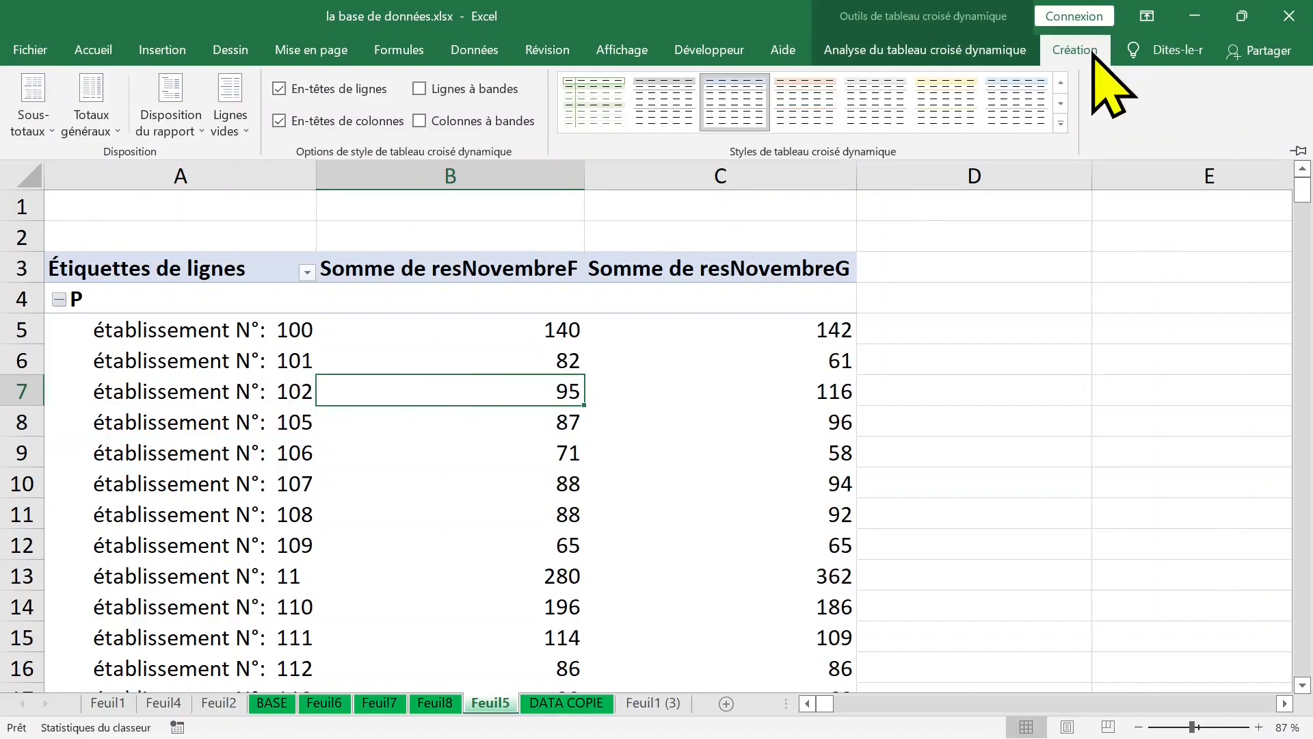
click(179, 127)
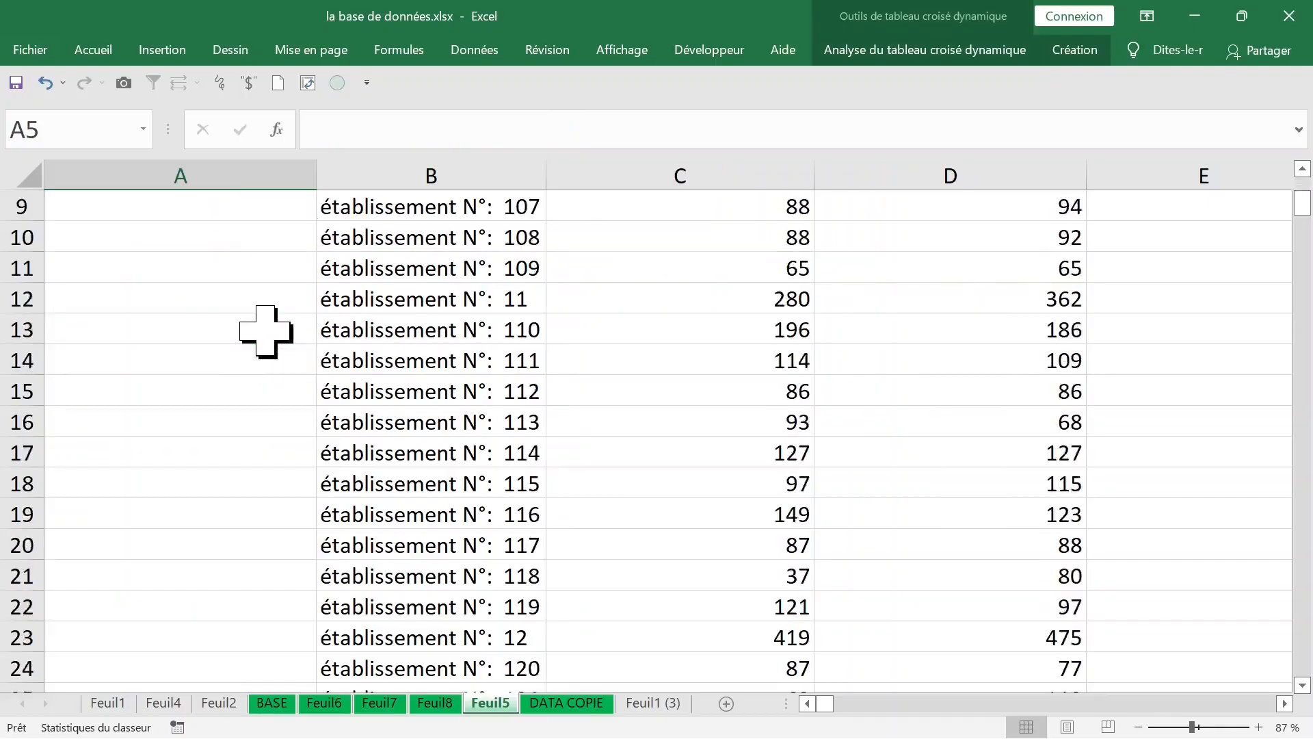
scroll(265, 331, down, 17)
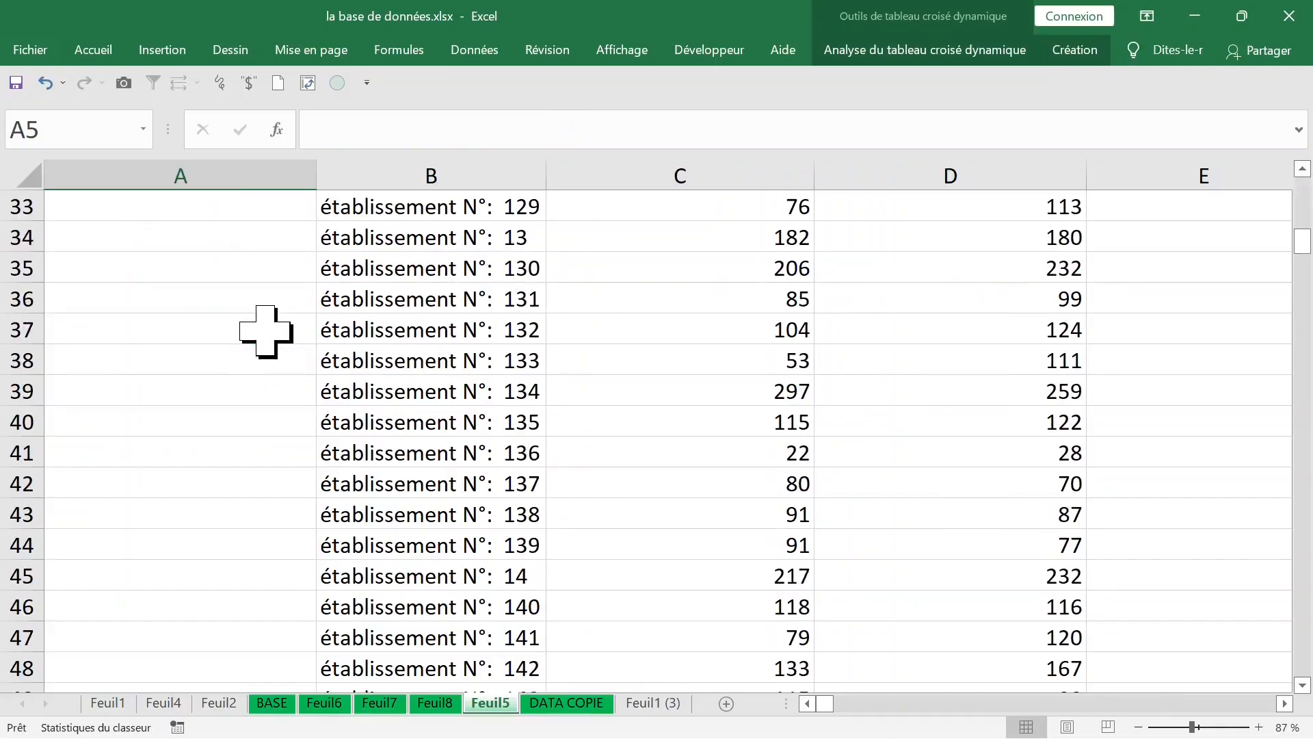
scroll(266, 331, down, 20)
scroll(266, 331, up, 5)
scroll(265, 331, down, 20)
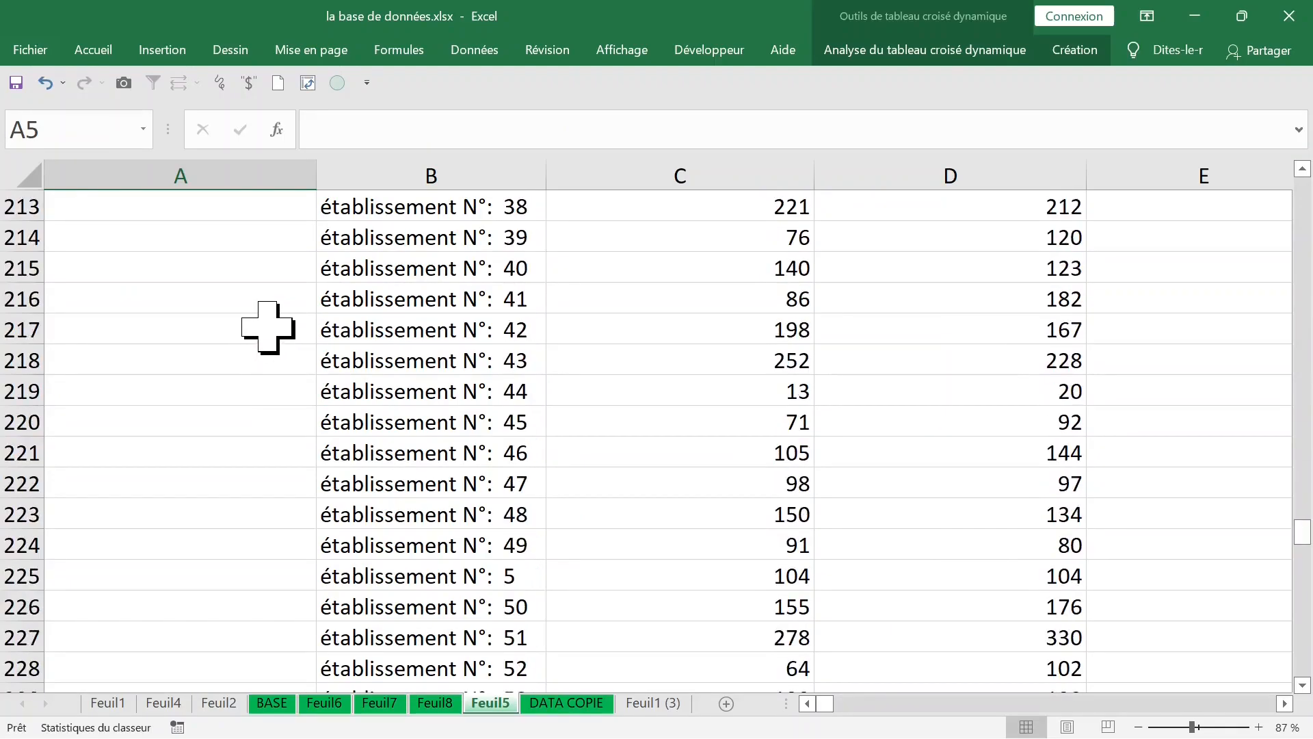
scroll(999, 432, down, 20)
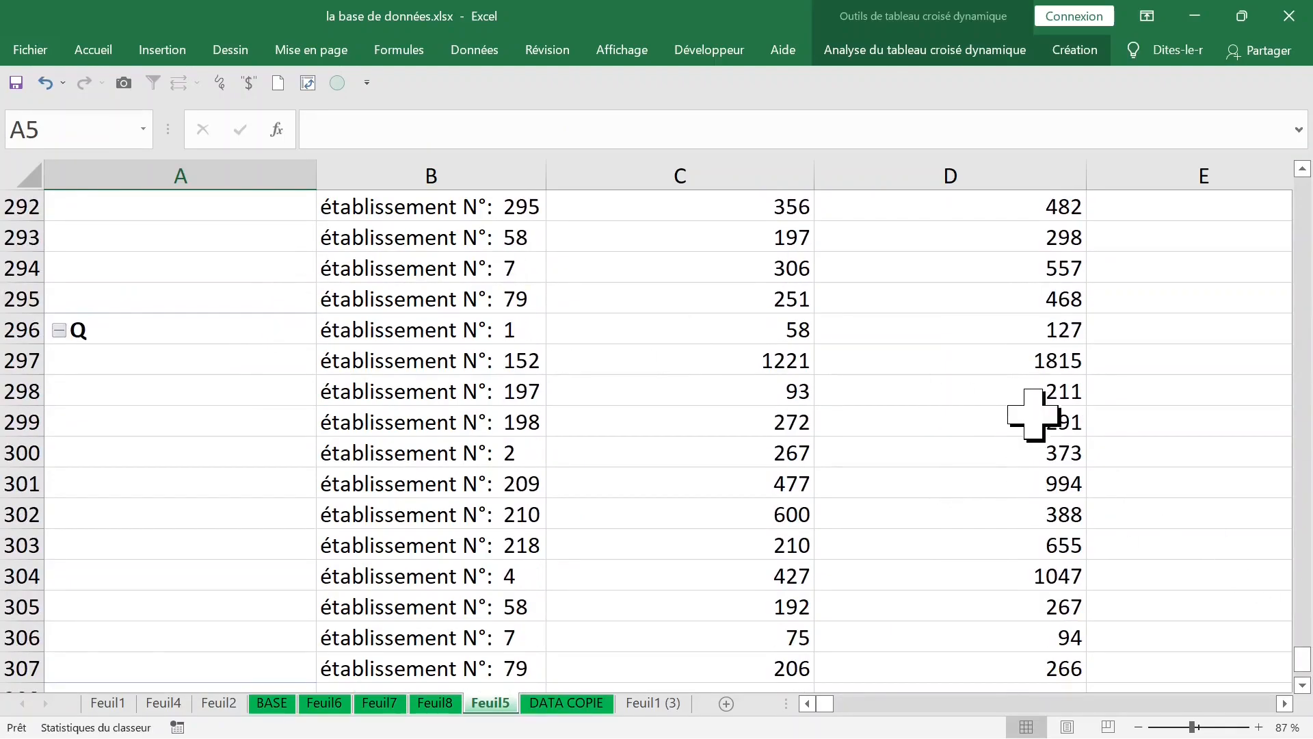
Step: Set the PivotTable's report layout to repeat all item labels so every row shows its cycle
click(1080, 54)
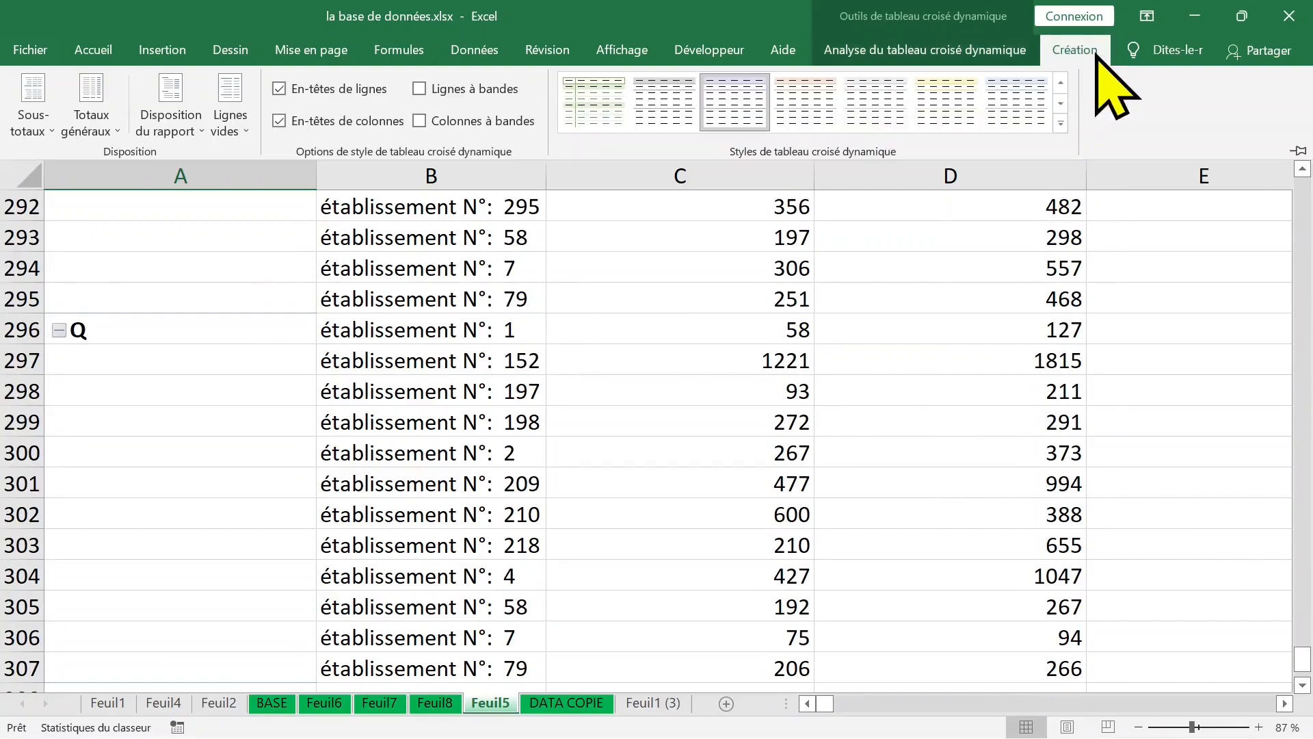
click(192, 133)
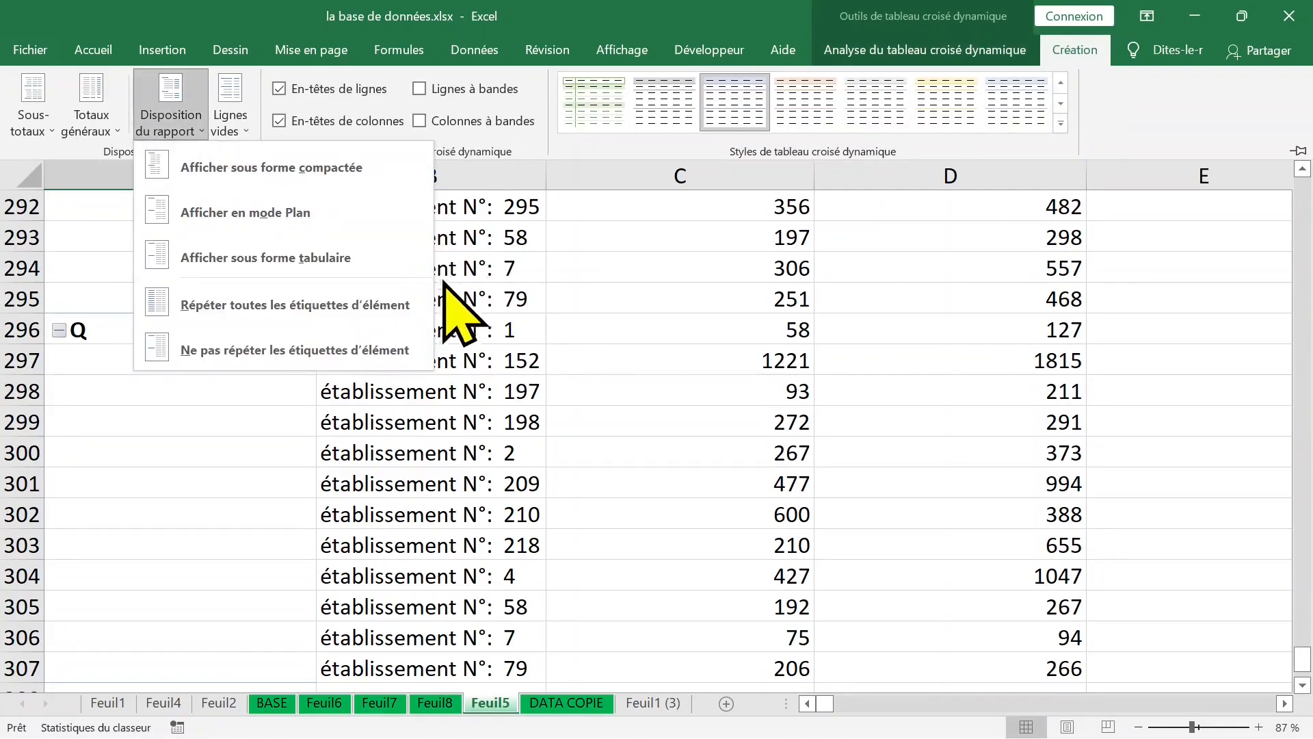
click(411, 304)
key(ctrl+F1)
click(126, 383)
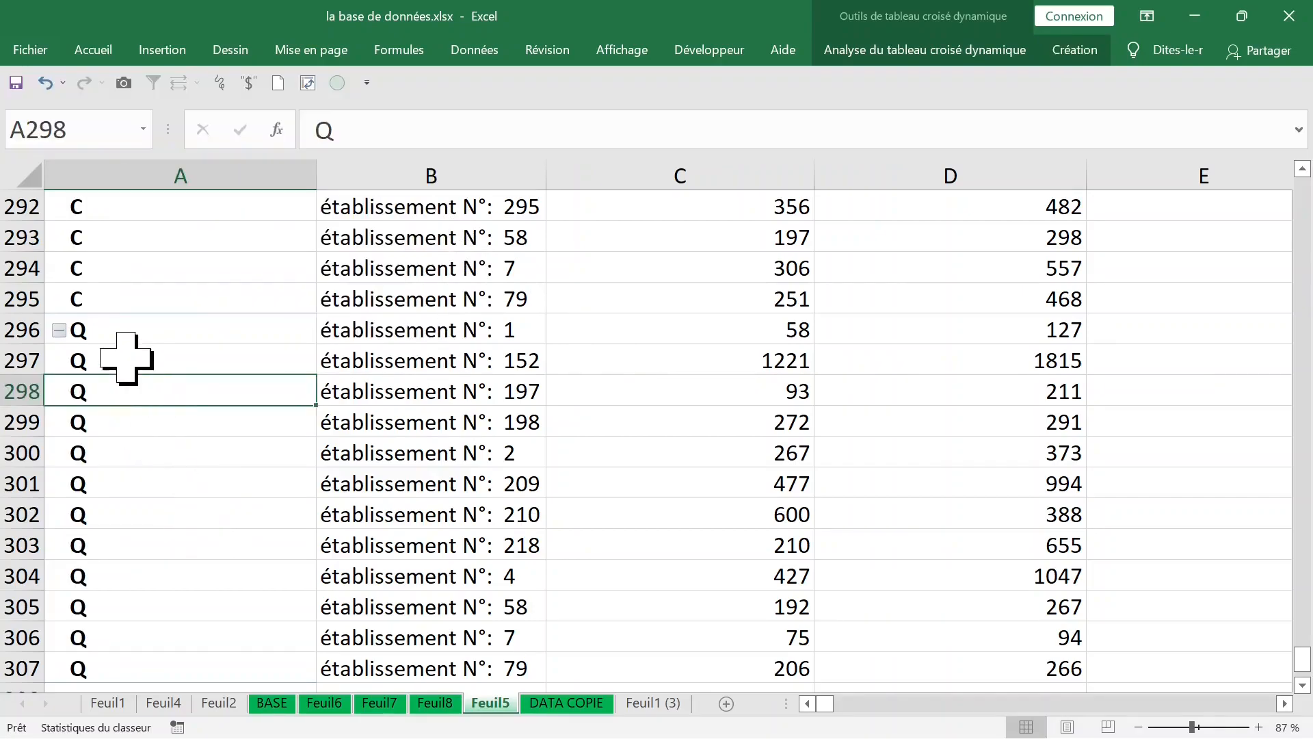
Step: Show the PivotTable's field list again and remove ETABLISSEMENT from the rows area, keeping only cycle there
scroll(304, 383, up, 5)
key(ctrl+Up)
click(467, 251)
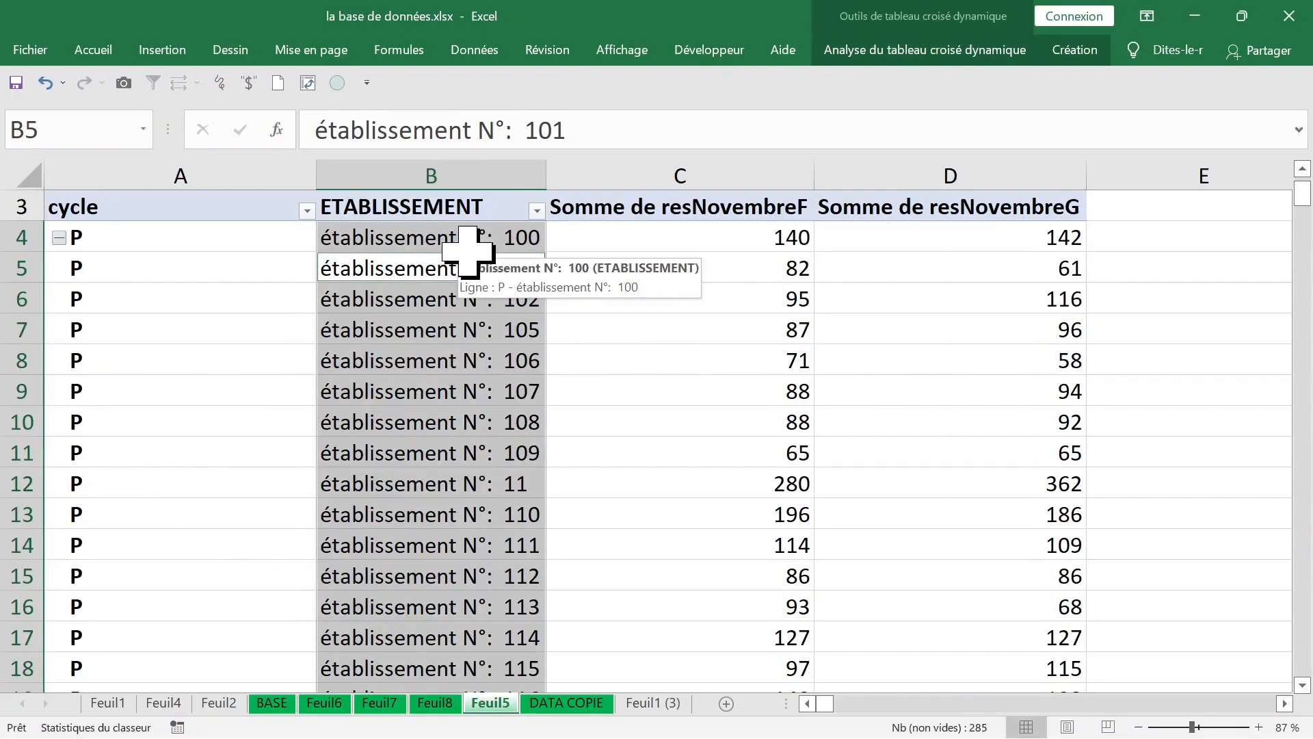
right_click(463, 247)
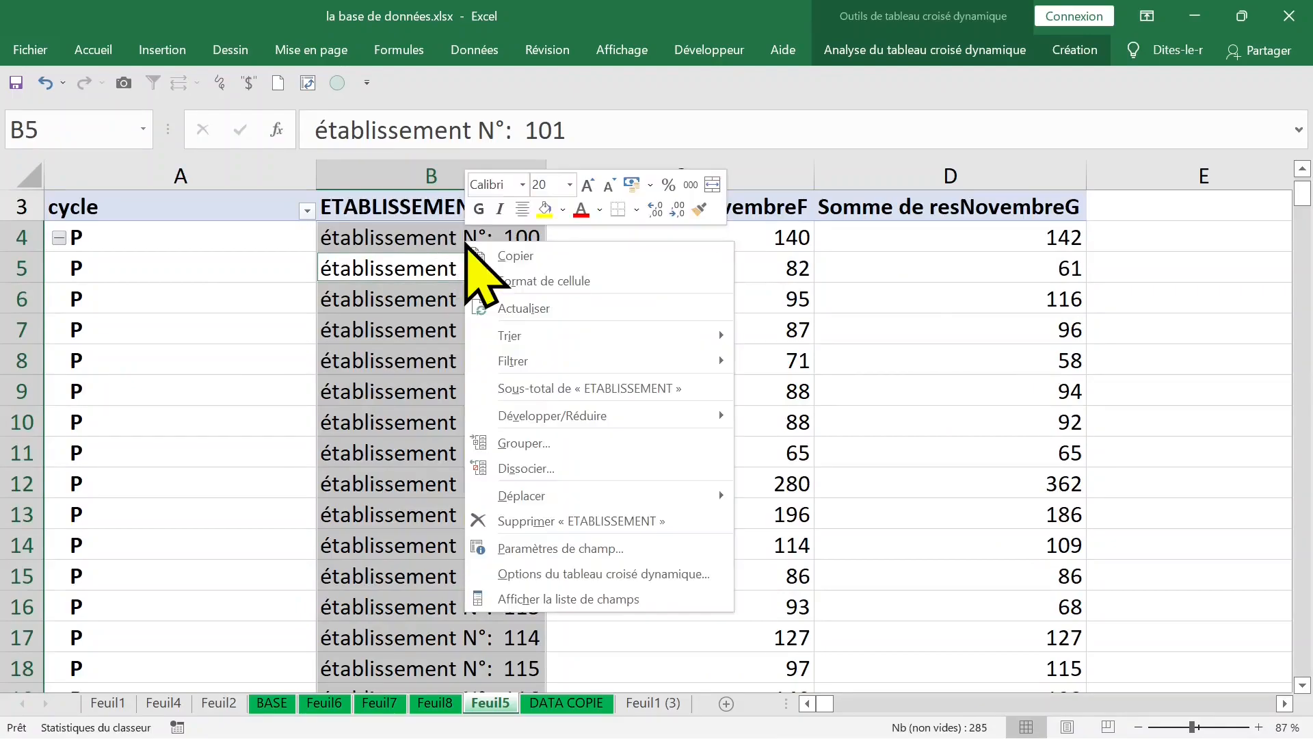
click(613, 599)
drag(1055, 328, 626, 326)
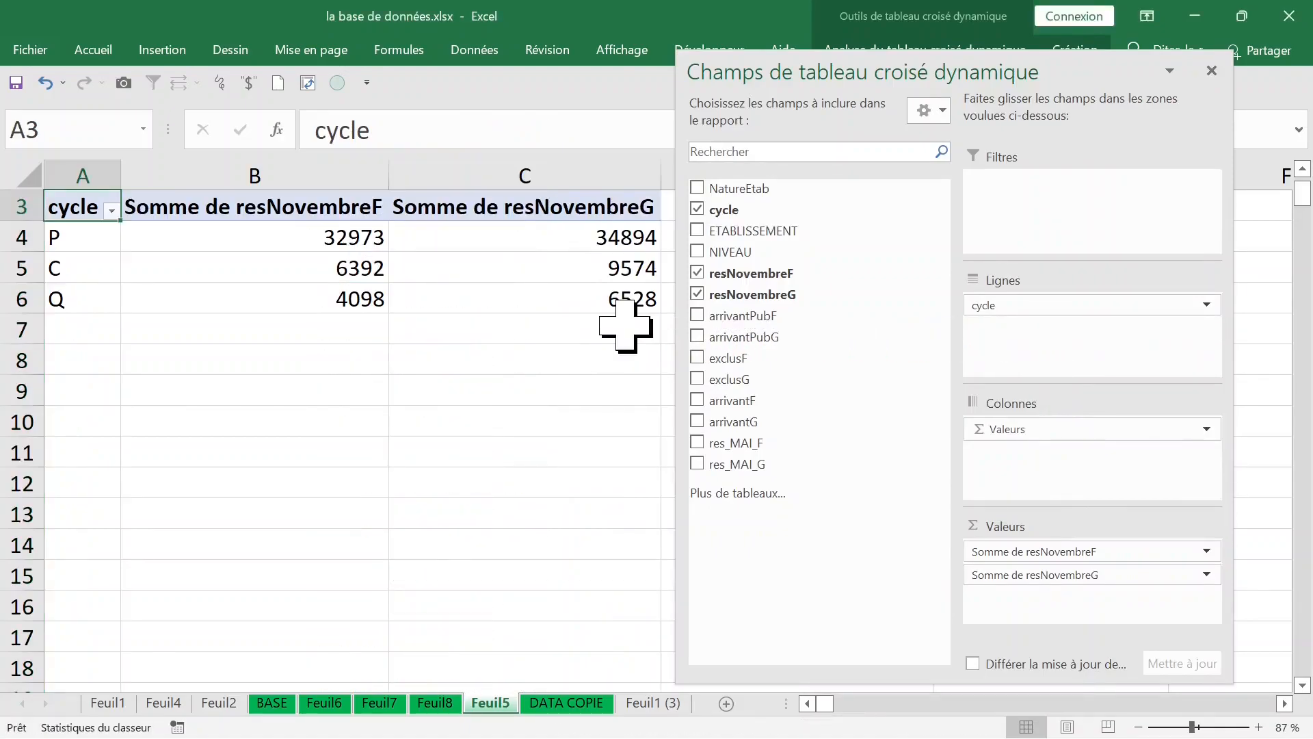
click(339, 387)
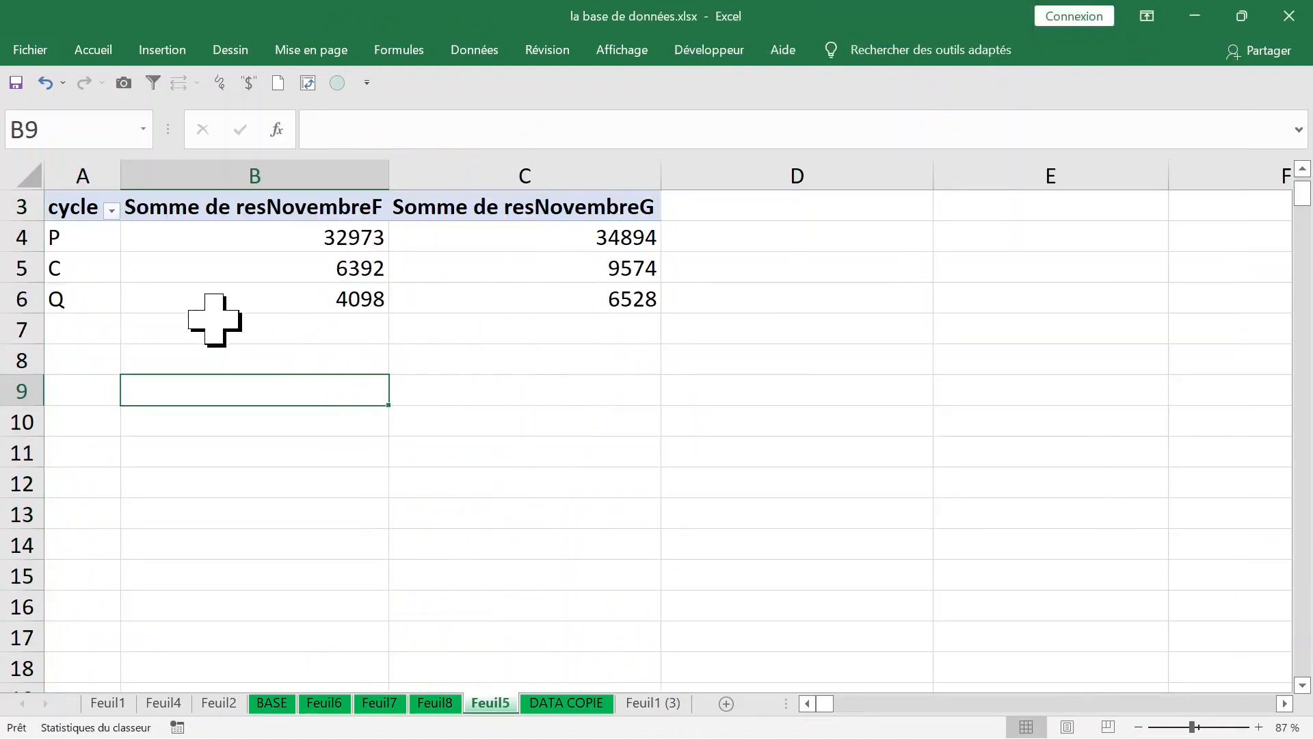
click(229, 235)
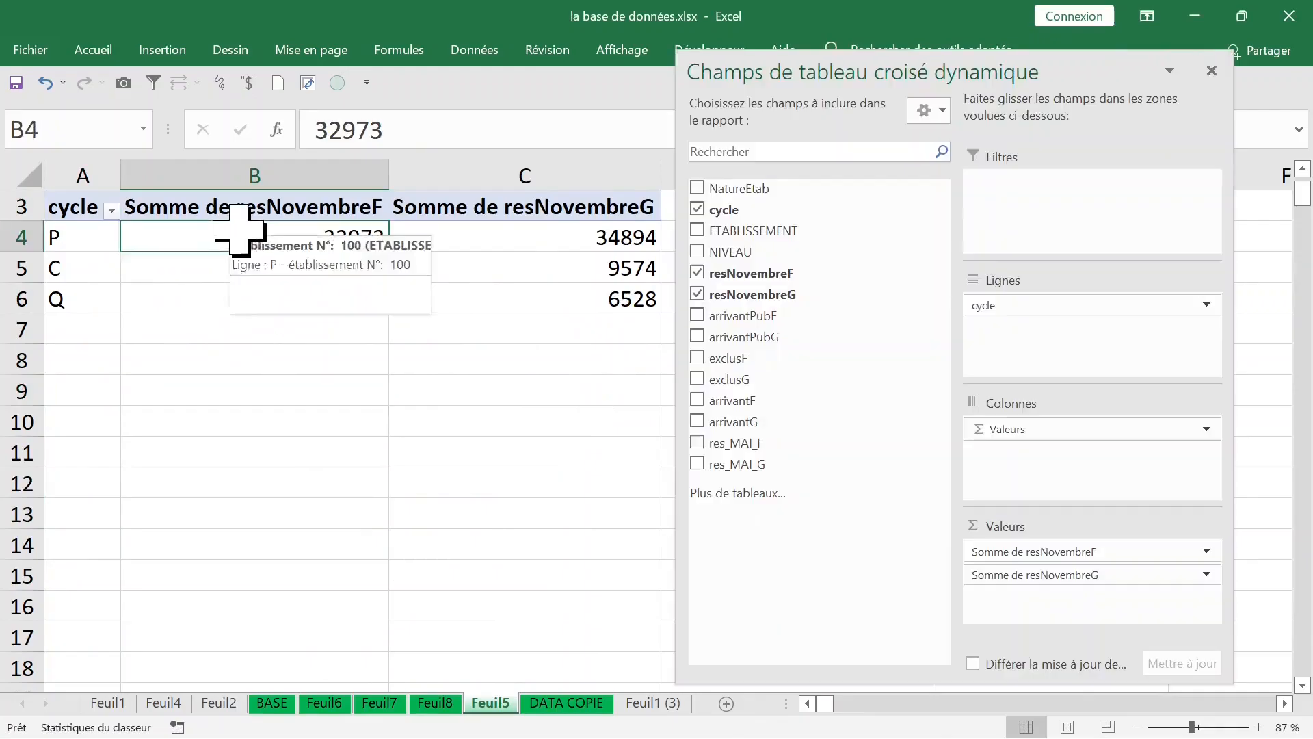